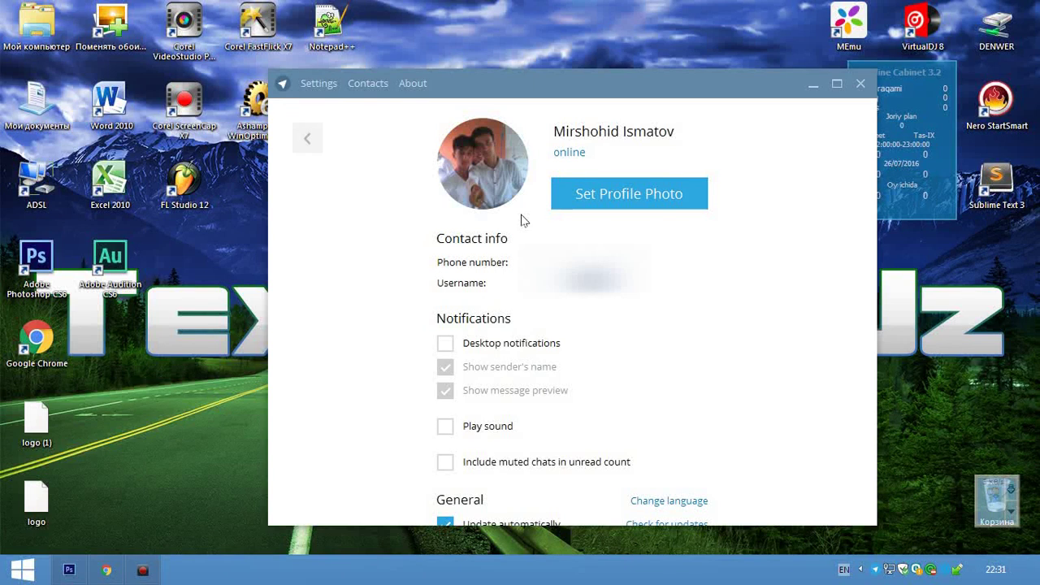
Move the Telegram settings window up-left and bring Chrome's Photoshop cover tutorial article forward
left_click_drag(592, 81, 556, 59)
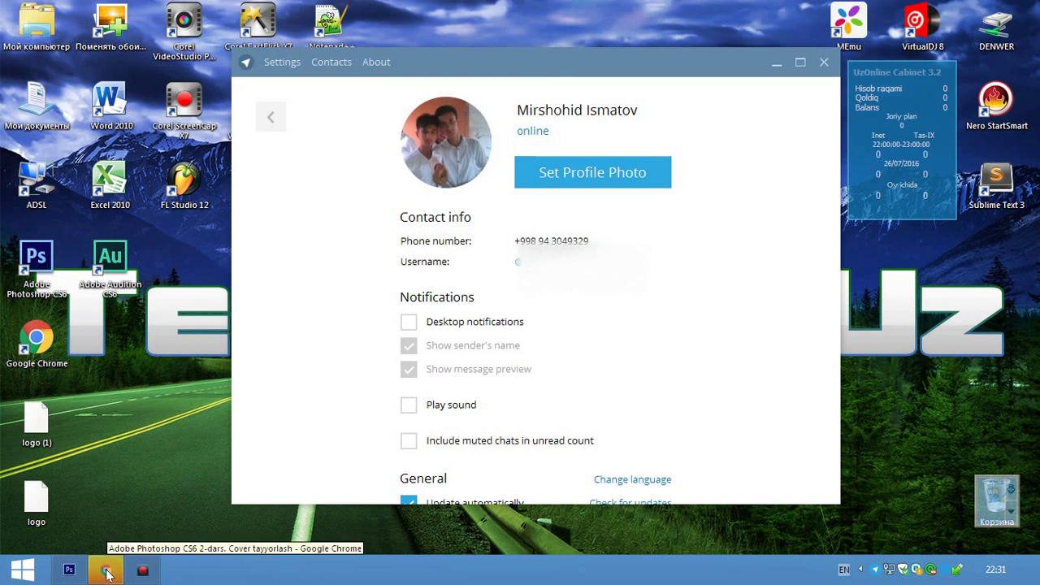
left_click(107, 573)
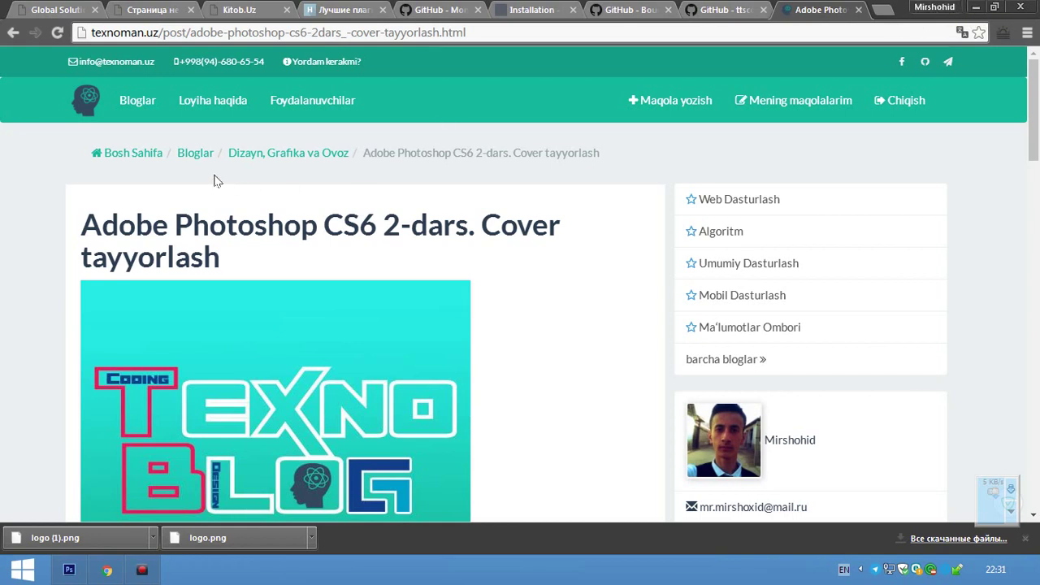
Scroll through the 'Cover tayyorlash' texnoman.uz article, then minimize Chrome
scroll(230, 184, "down", 2)
scroll(242, 182, "up", 2)
scroll(87, 252, "down", 2)
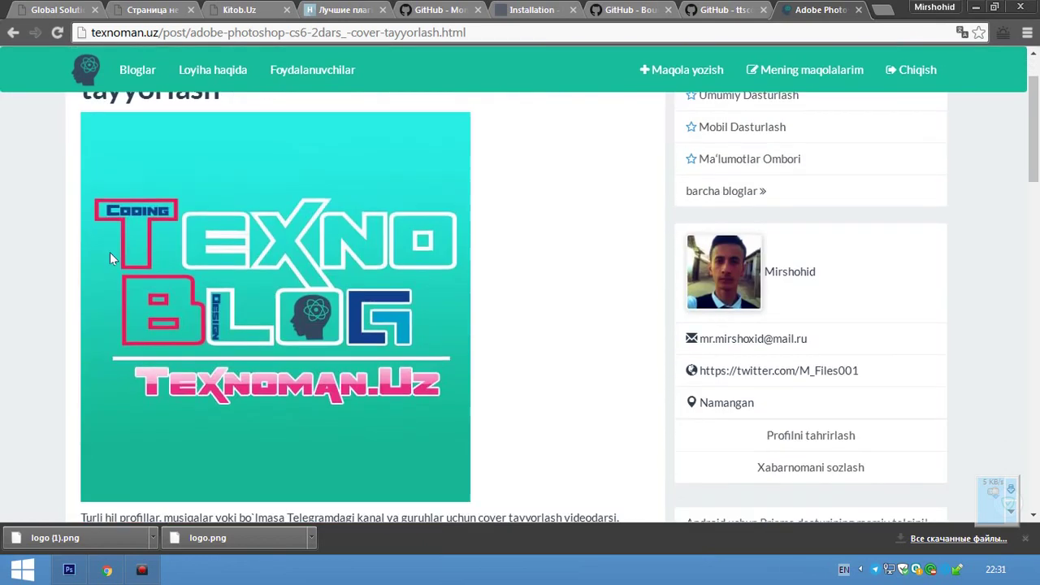
scroll(237, 213, "down", 4)
scroll(536, 235, "up", 2)
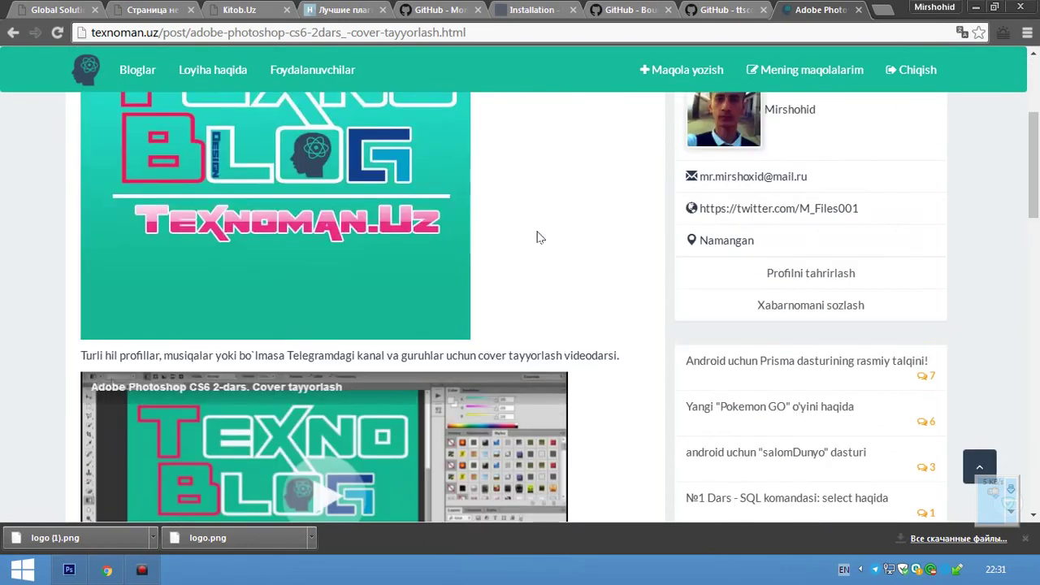
scroll(355, 268, "up", 1)
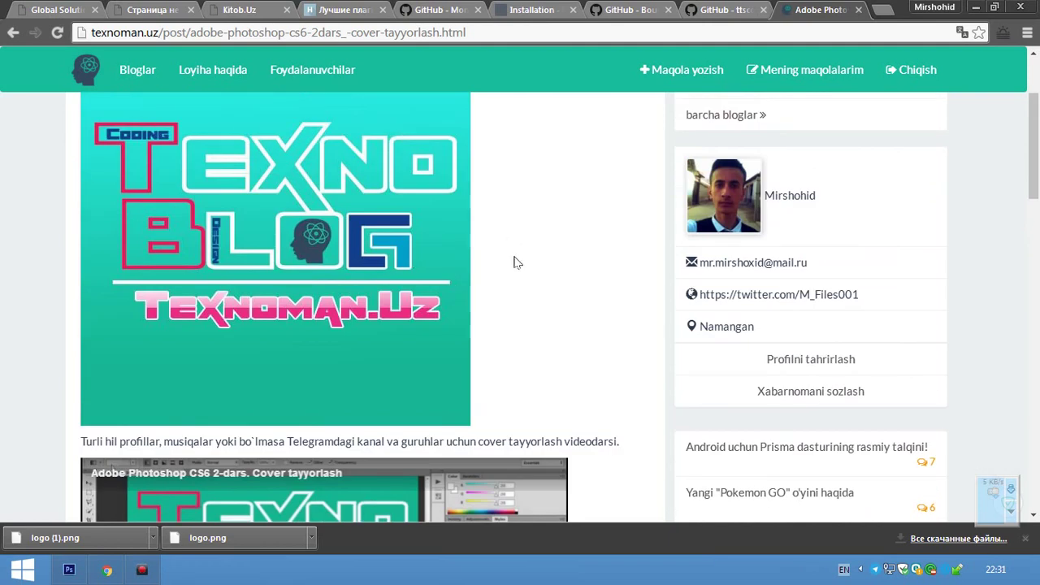
scroll(502, 260, "up", 1)
scroll(602, 247, "down", 1)
scroll(622, 255, "down", 3)
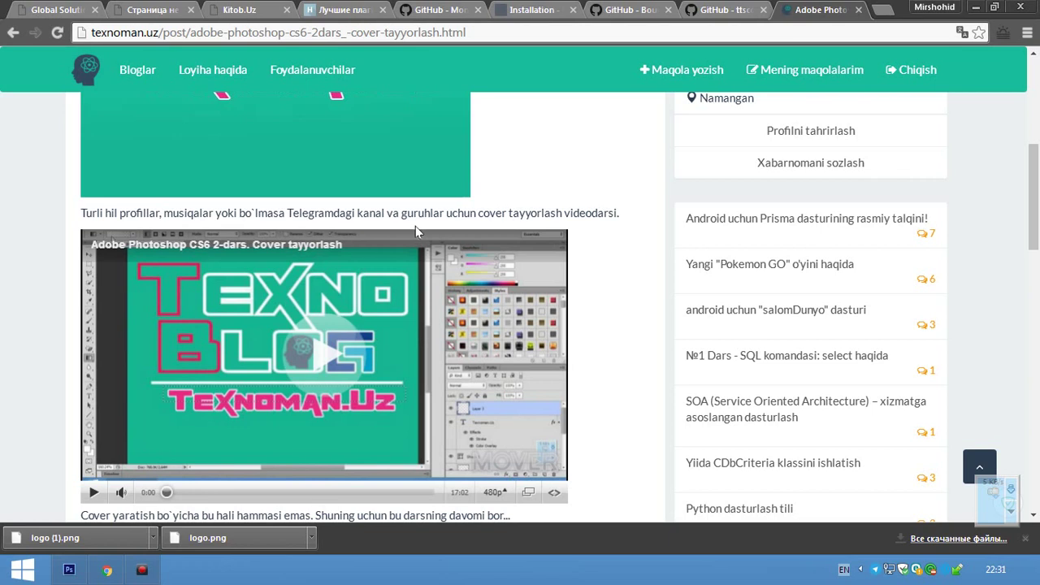
scroll(415, 228, "up", 1)
scroll(403, 266, "up", 2)
scroll(402, 266, "up", 1)
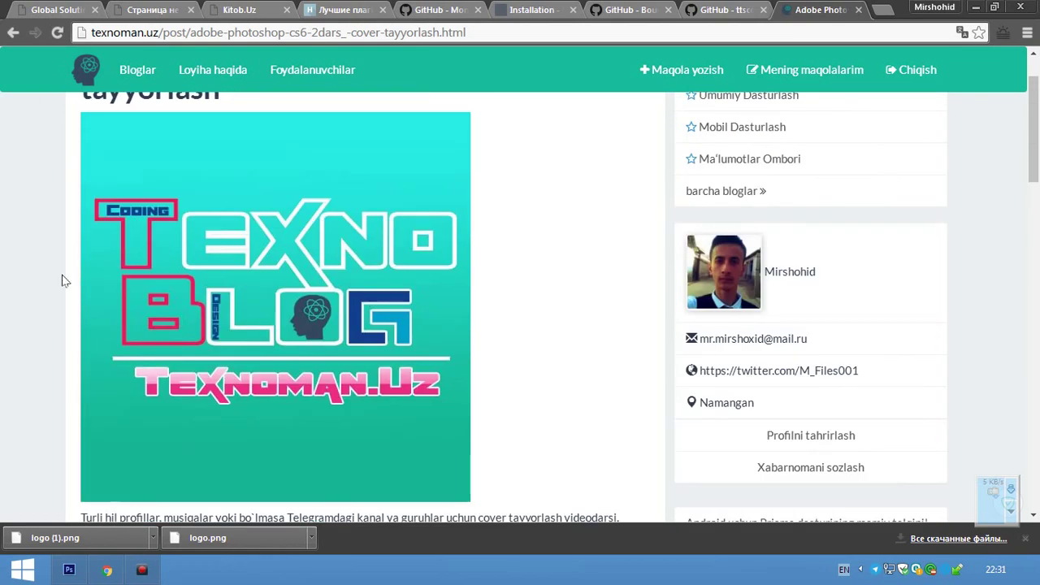
left_click(975, 7)
Preview logo (1) and the new book-icon logo in Photo Viewer, then close it and select the logo file
left_click(777, 61)
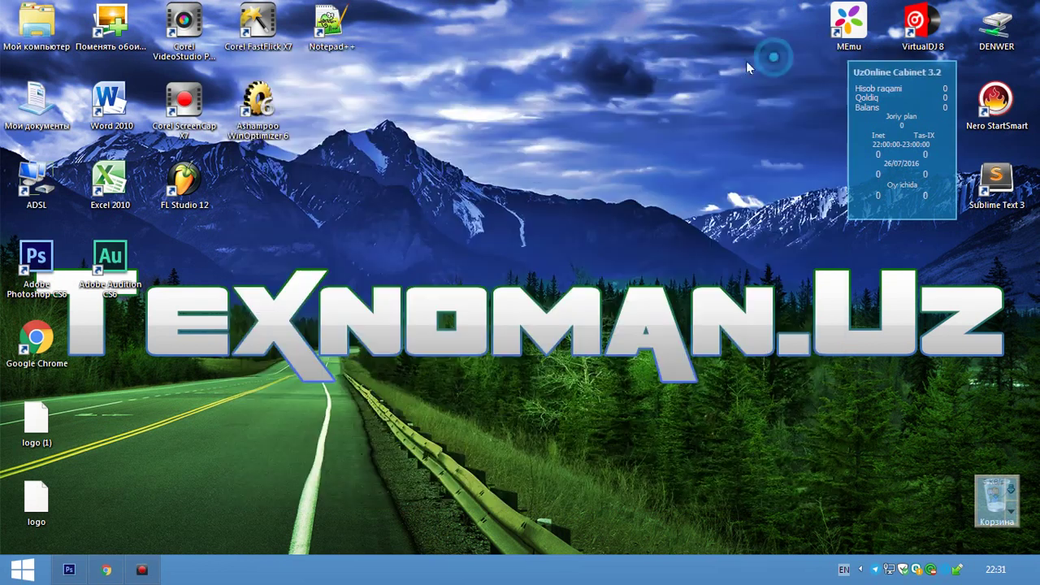
double_click(38, 423)
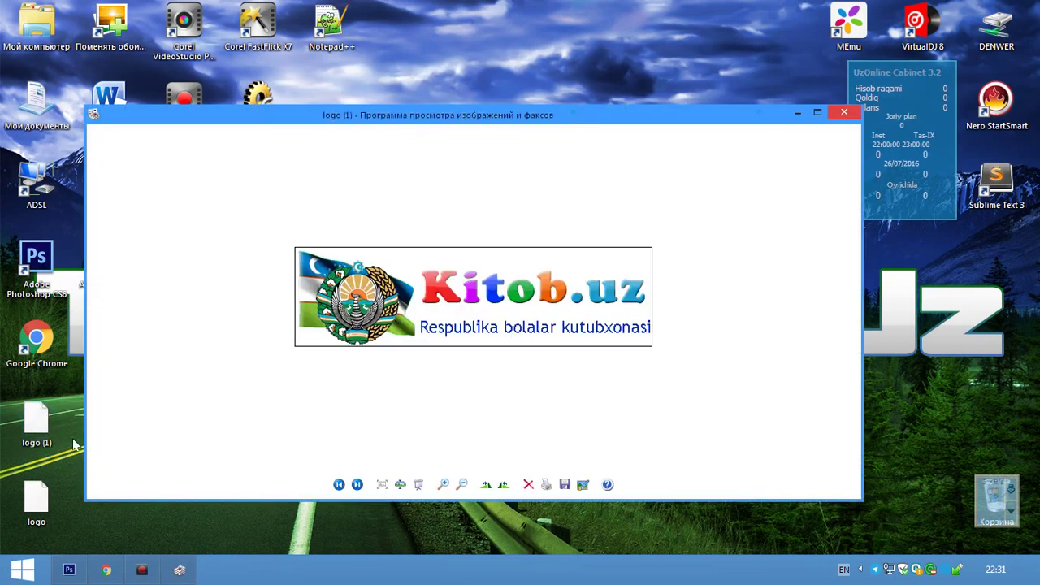
left_click(357, 485)
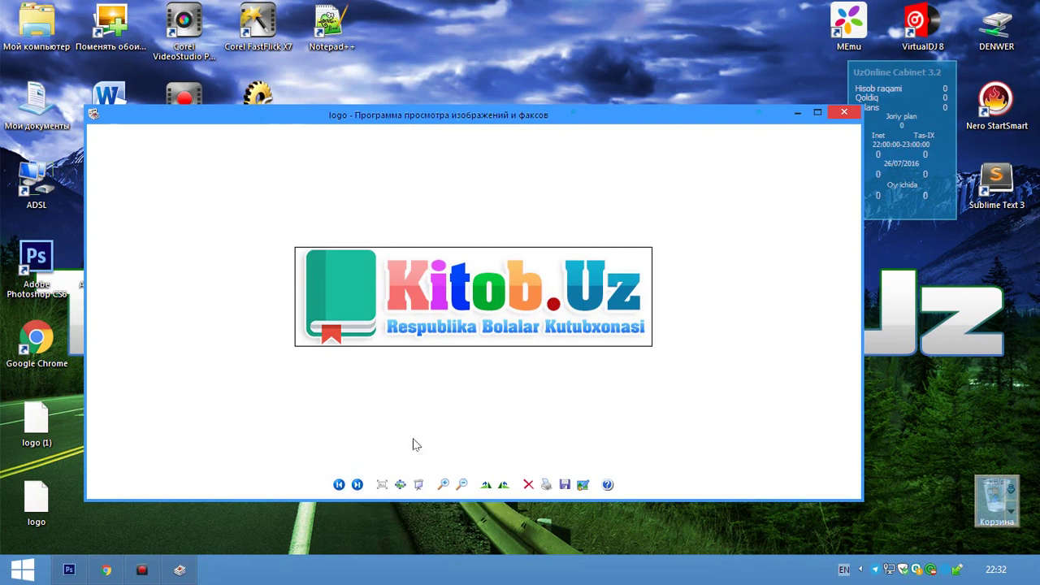
left_click(339, 485)
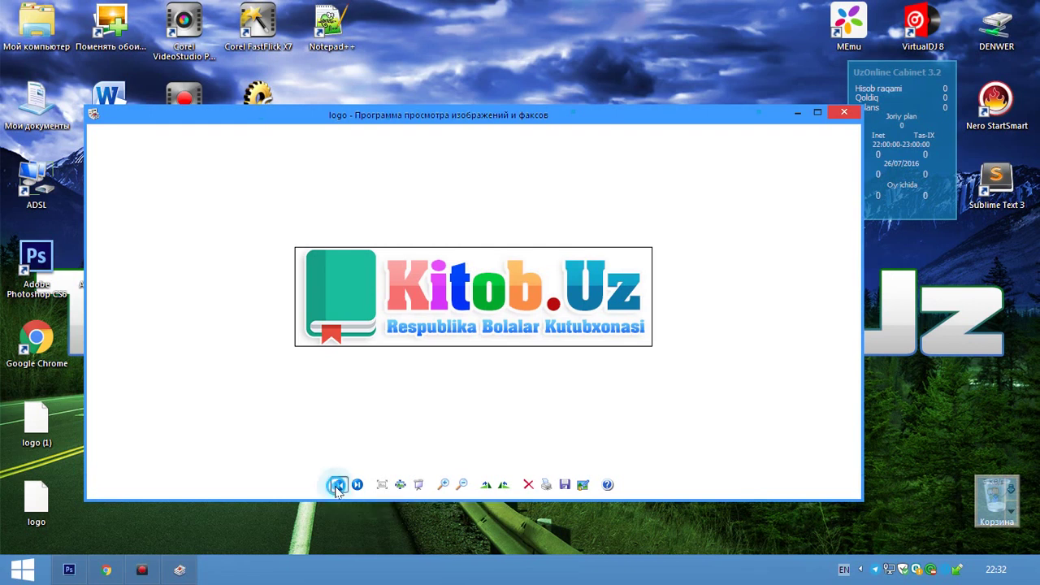
left_click(845, 114)
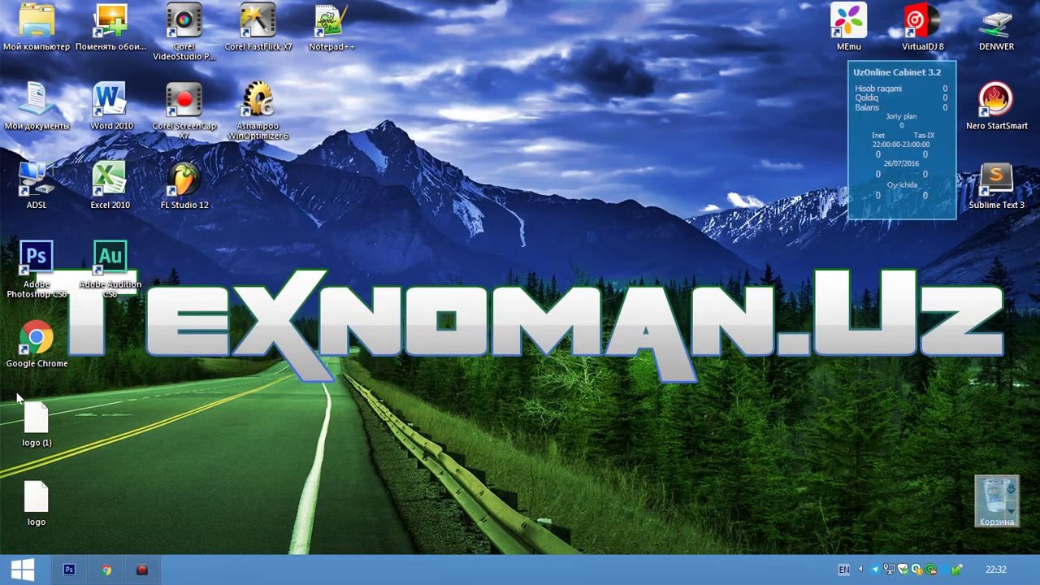
left_click(38, 505)
Open logo.png and logo (1).png as two Photoshop documents
double_click(44, 512)
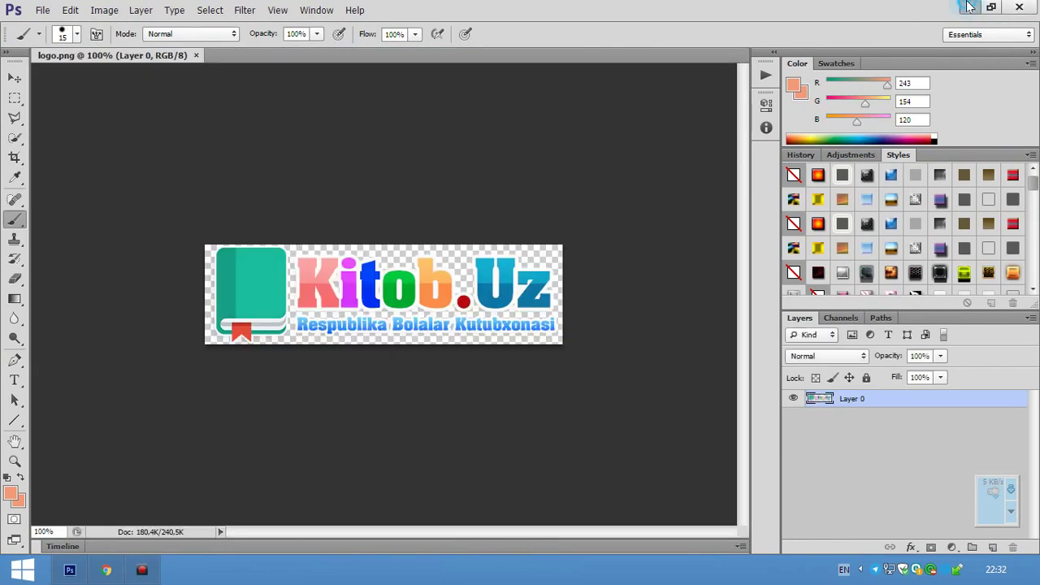
left_click(970, 7)
left_click(69, 570)
left_click(249, 54)
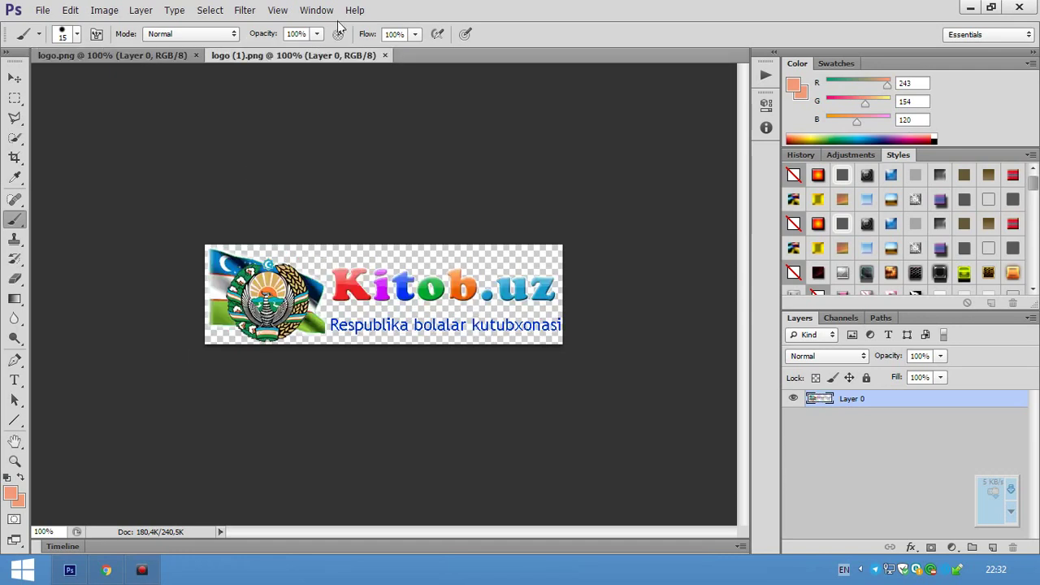
Load the kitob.uz website in a new Chrome tab
left_click(107, 570)
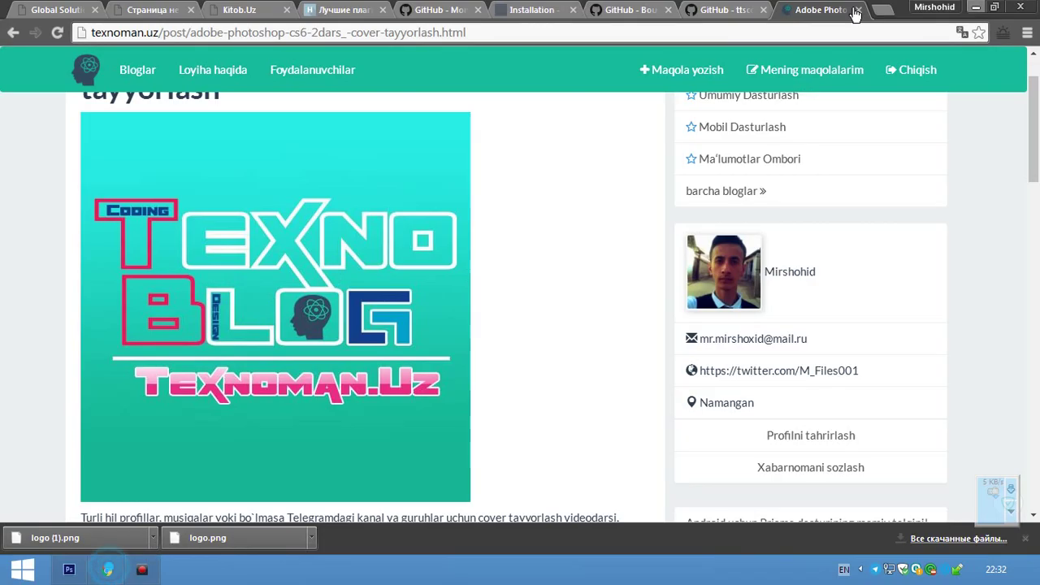
left_click(882, 8)
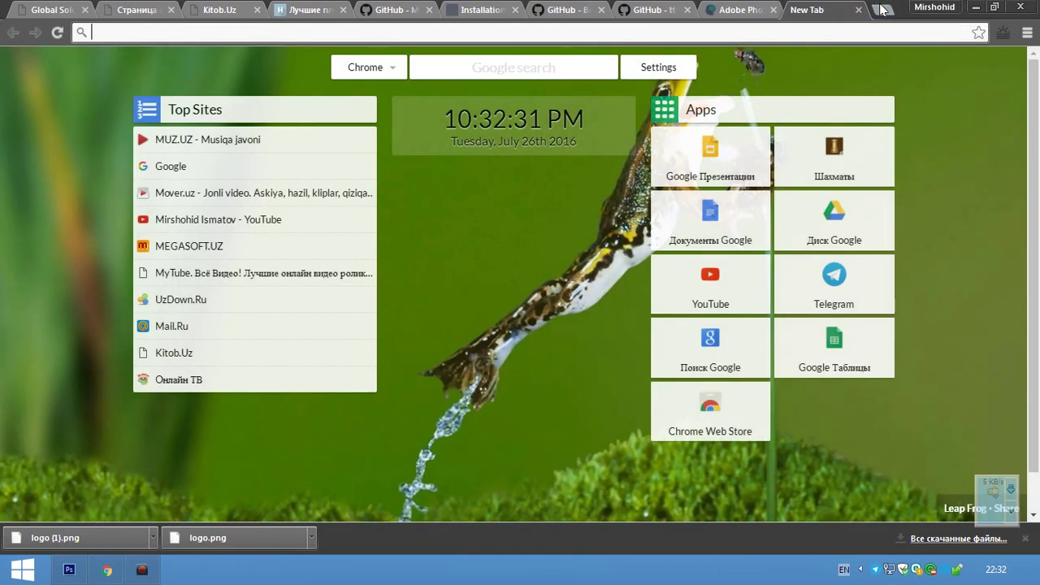
type("ki")
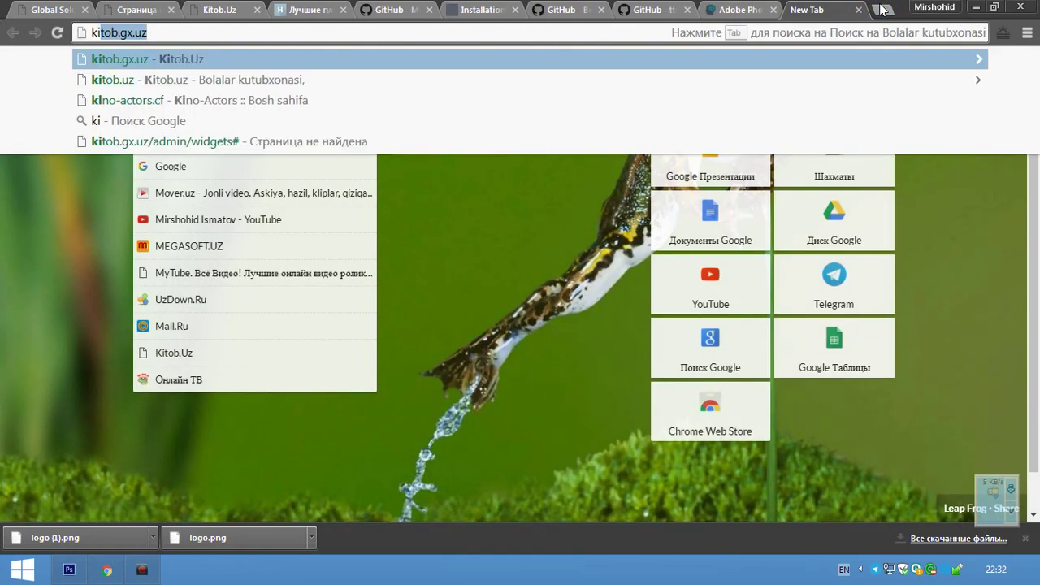
type("tob.uz")
key("Return")
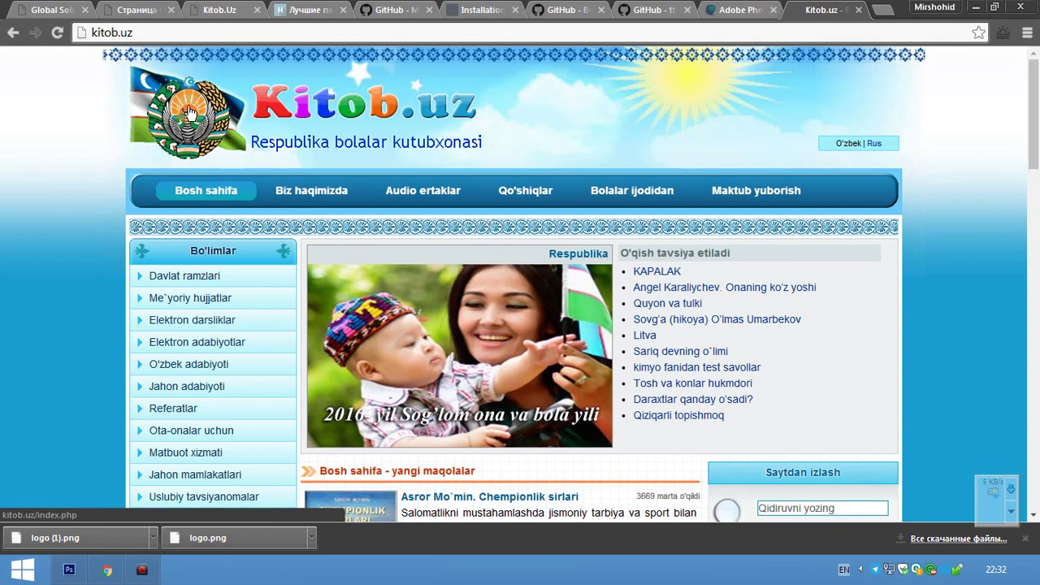
Copy the site logo's image URL and open kitob.uz/img/logo.png on its own
right_click(189, 108)
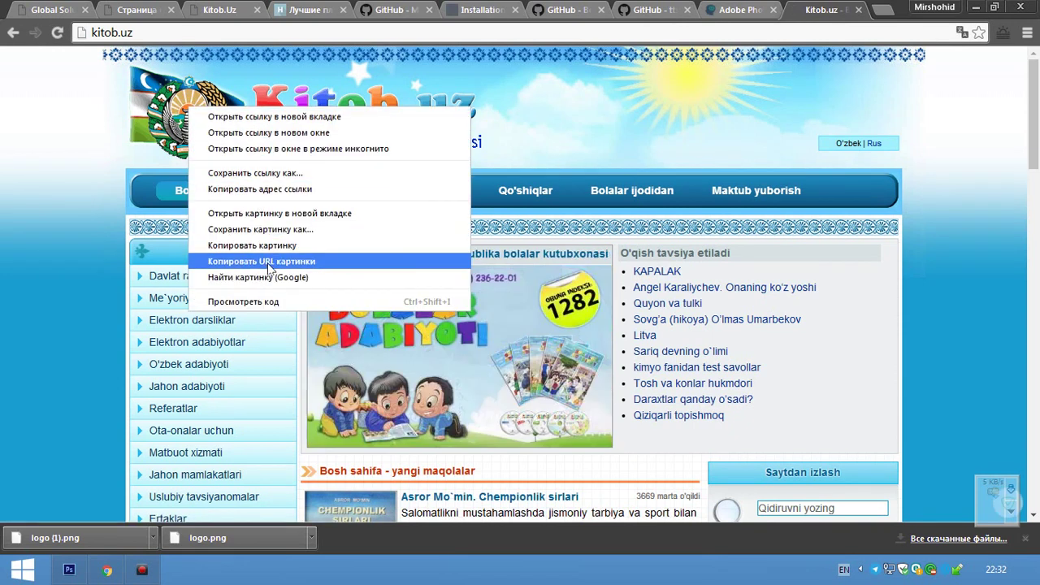
left_click(268, 260)
left_click(232, 33)
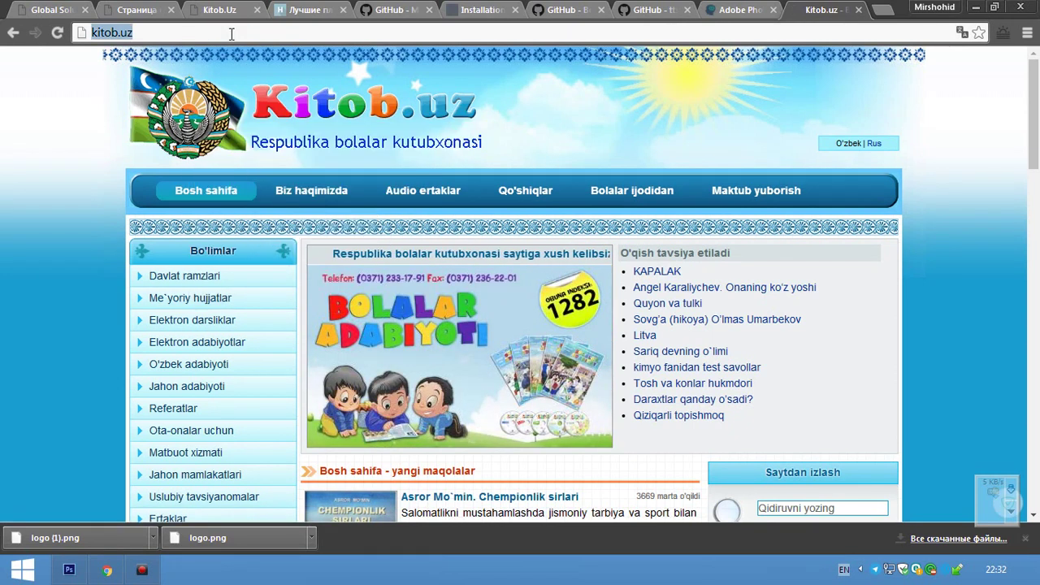
type("kitob.uz/img/logo.png")
key("Return")
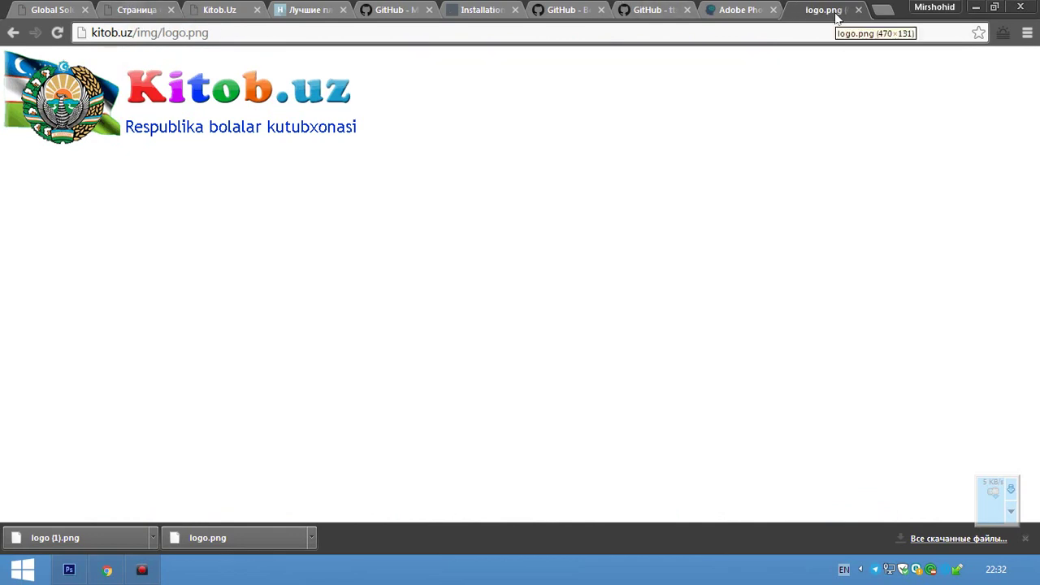
left_click(976, 7)
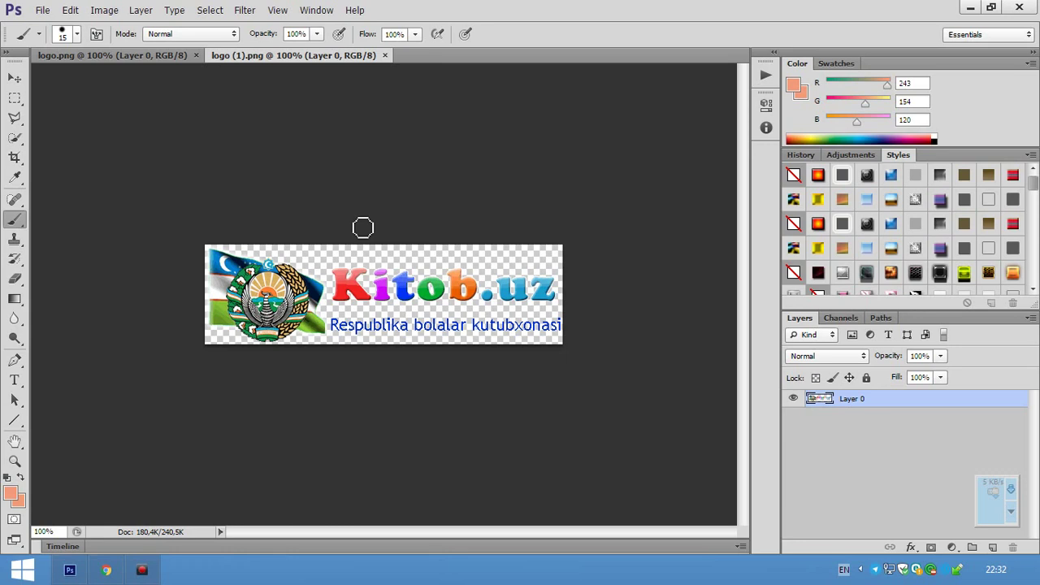
Erase the old emblem in logo (1).png with a size-73 eraser, undoing an accidental stroke style
scroll(317, 302, "up", 2, "alt")
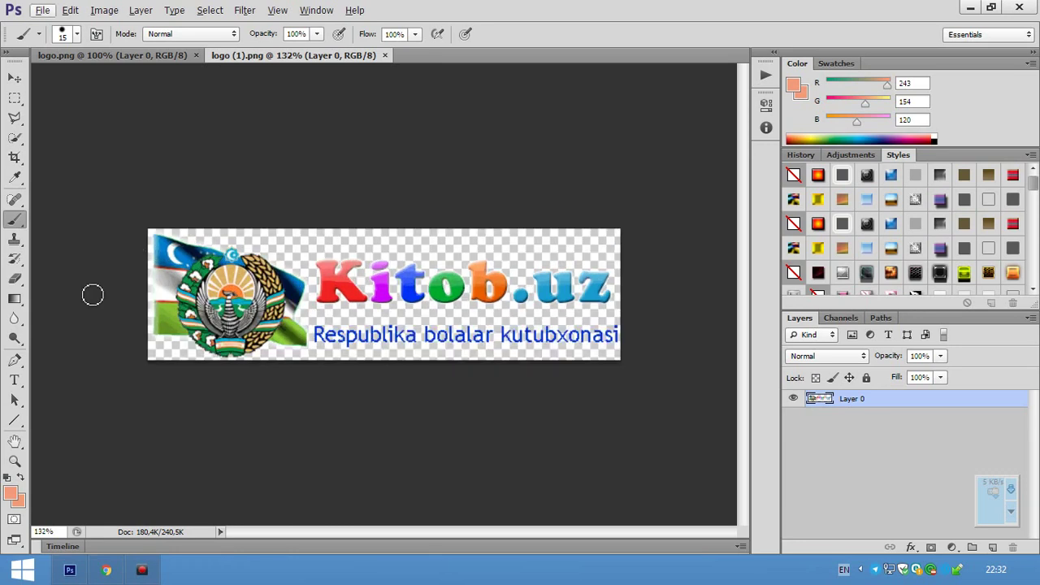
left_click(14, 278)
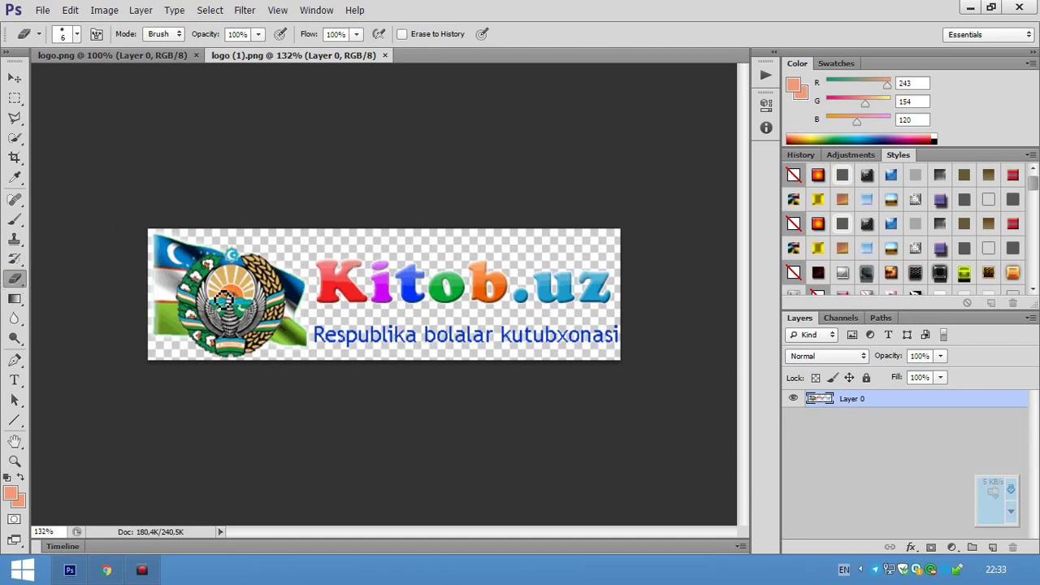
left_click_drag(222, 301, 262, 293)
mouse_move(186, 258)
left_mouse_down()
mouse_move(187, 306)
mouse_move(407, 284)
mouse_move(573, 293)
mouse_move(454, 277)
left_mouse_up()
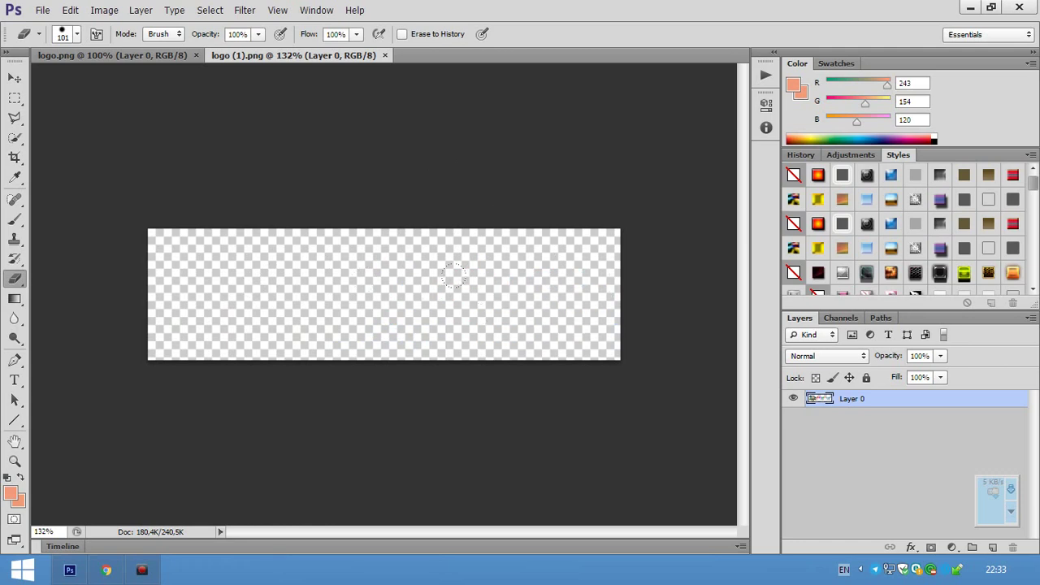
left_click(988, 201)
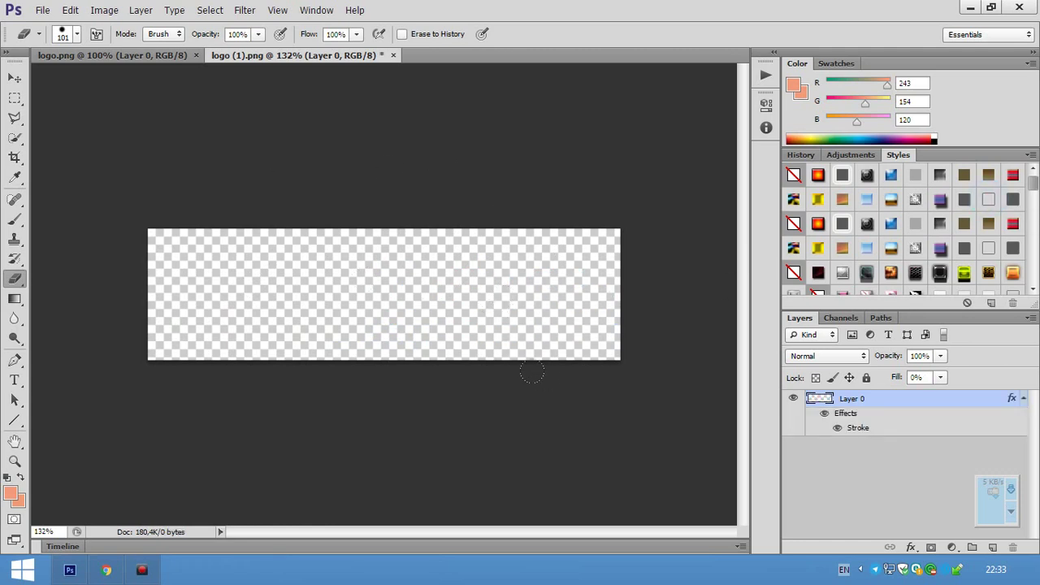
key("ctrl+z")
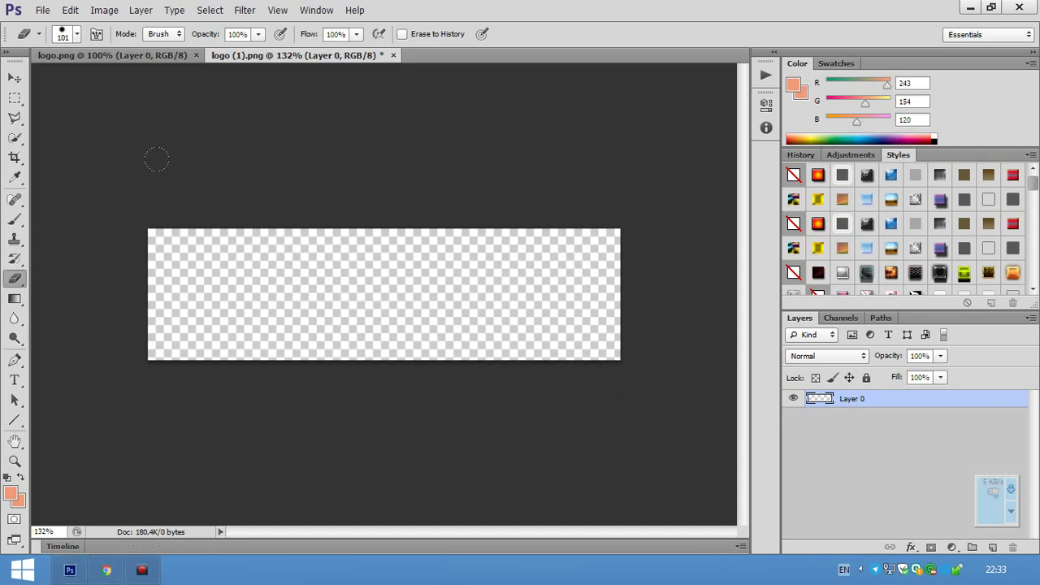
Marquee-select the book icon on the left of logo.png
left_click(112, 56)
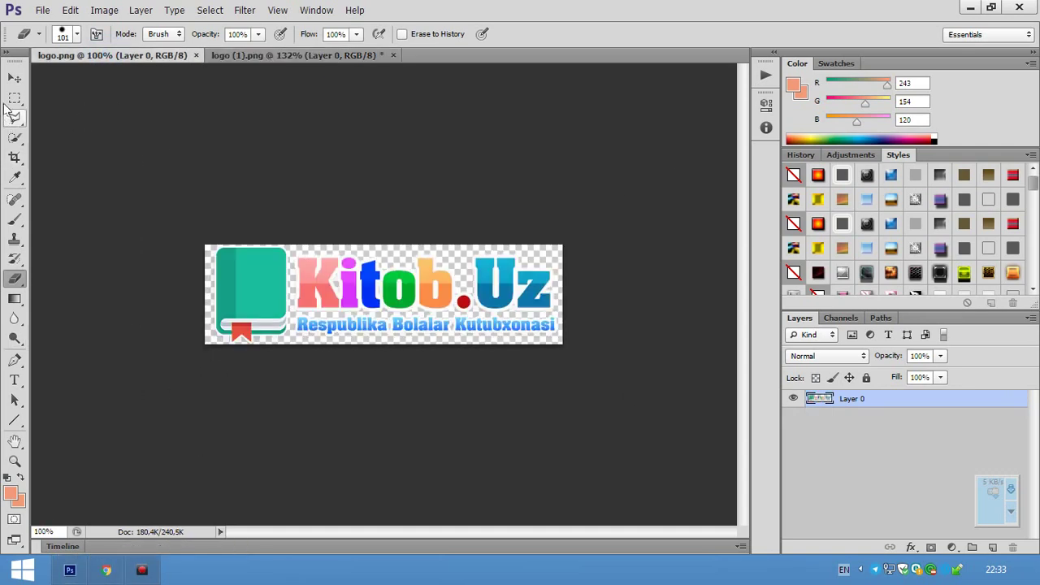
left_click(15, 97)
left_click_drag(198, 235, 292, 370)
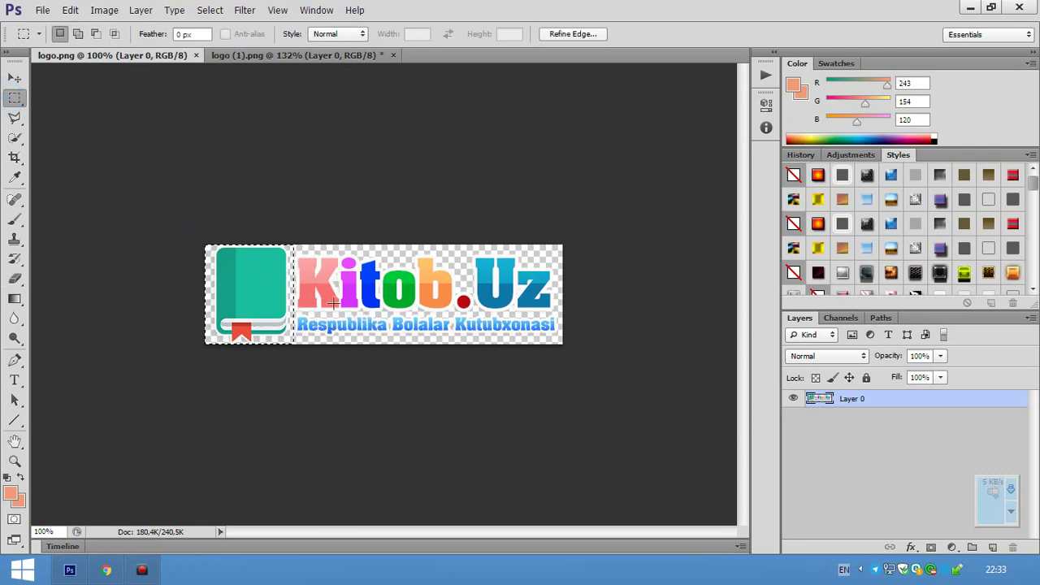
key("alt+Tab")
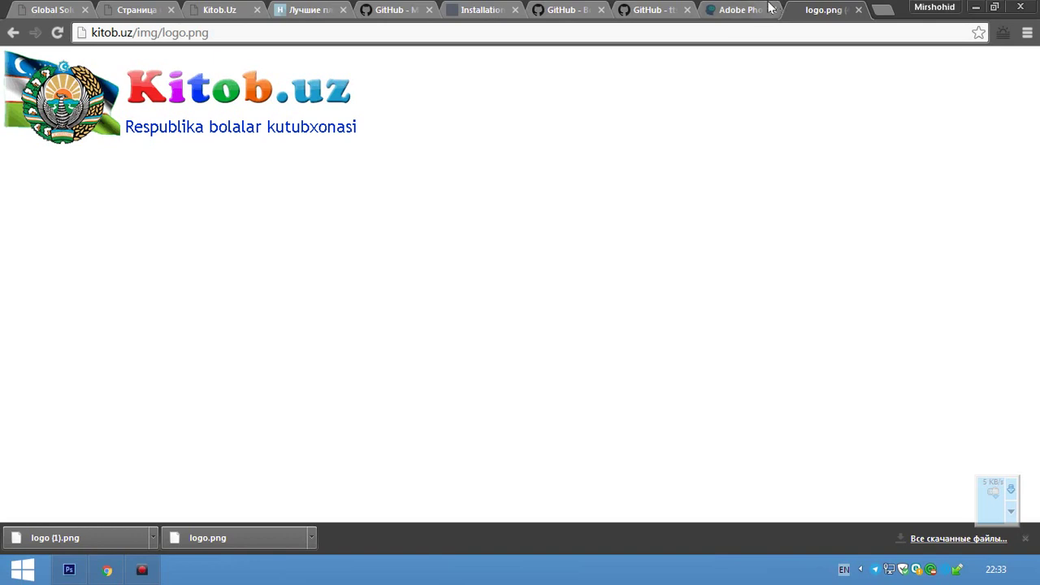
Open google.co.uz in a new Chrome tab, then return to Photoshop's logo.png
left_click(880, 8)
type("google.co.uz")
key("Return")
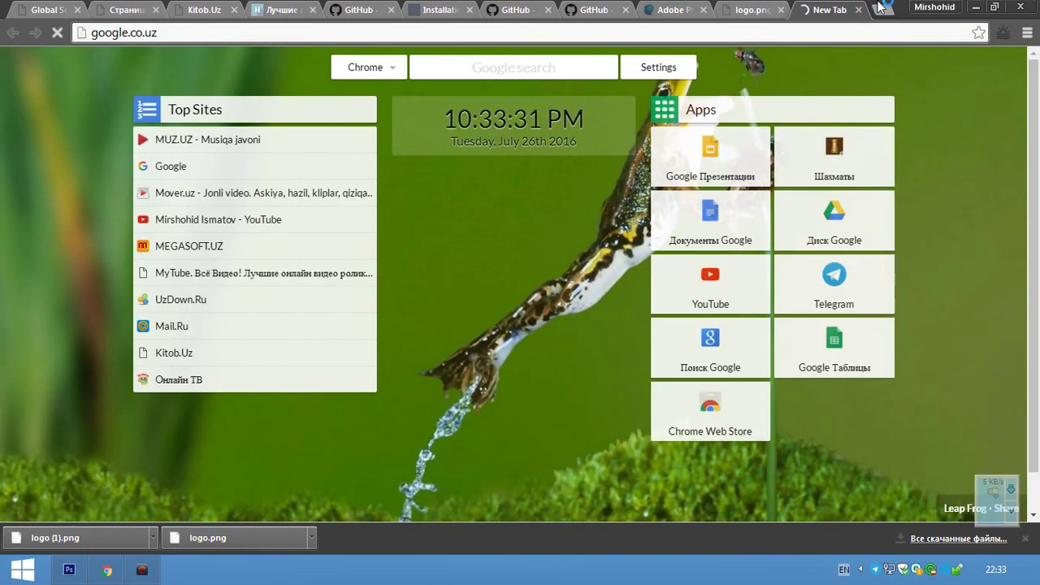
key("alt+Tab")
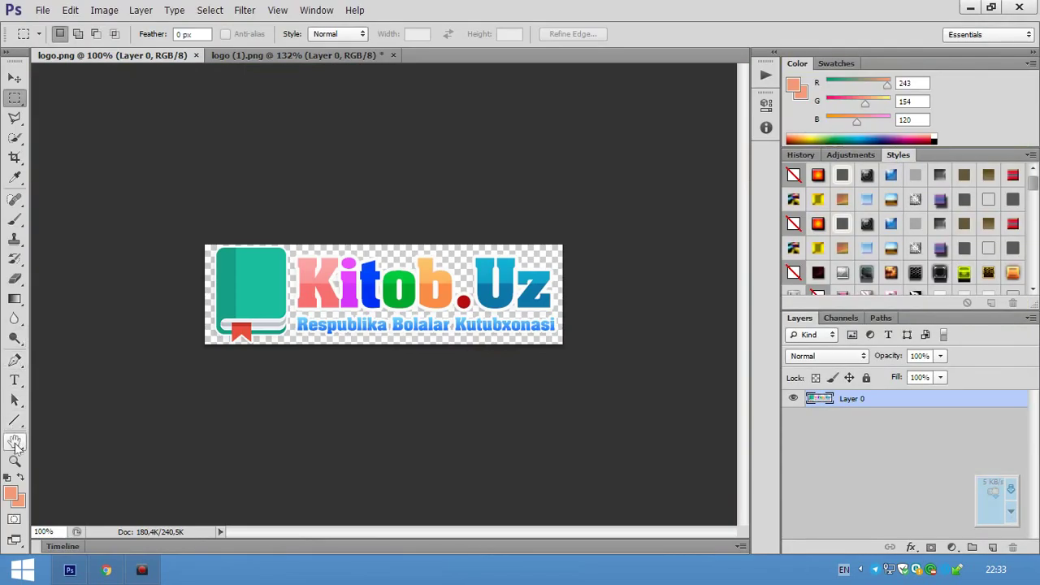
Select the Custom Shape tool and switch to the blank logo (1).png document
left_click(19, 429)
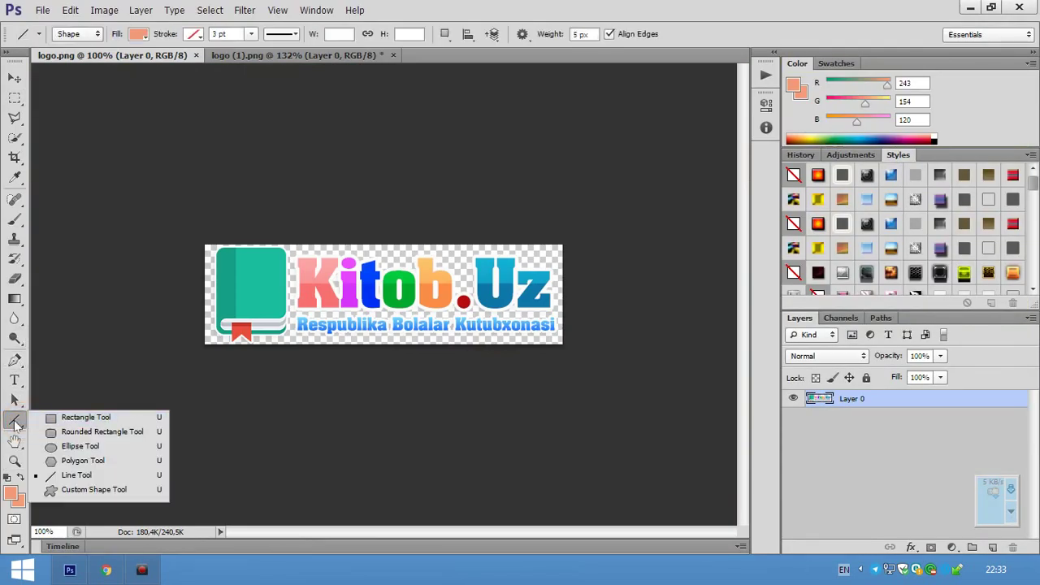
left_click(81, 491)
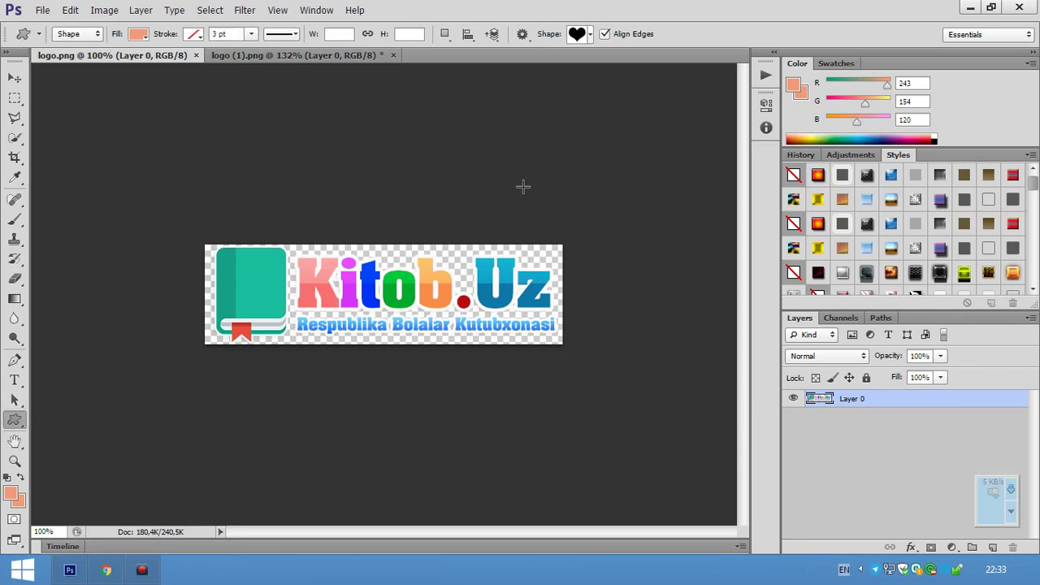
left_click(346, 51)
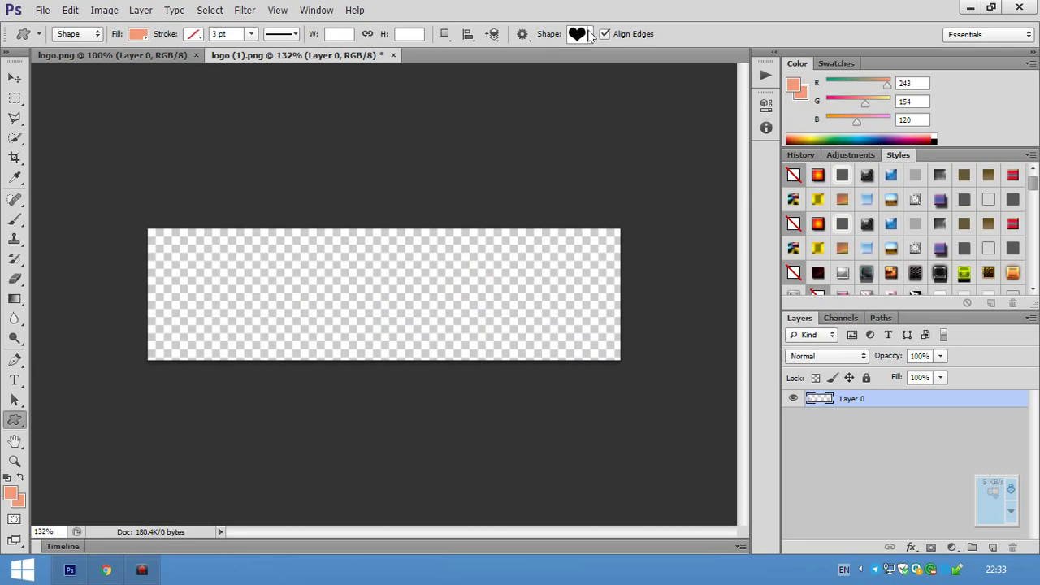
Append the All shapes library to the custom shape picker
left_click(591, 35)
scroll(602, 98, "down", 2)
scroll(602, 97, "up", 2)
scroll(581, 96, "down", 2)
scroll(581, 96, "down", 1)
scroll(642, 89, "up", 2)
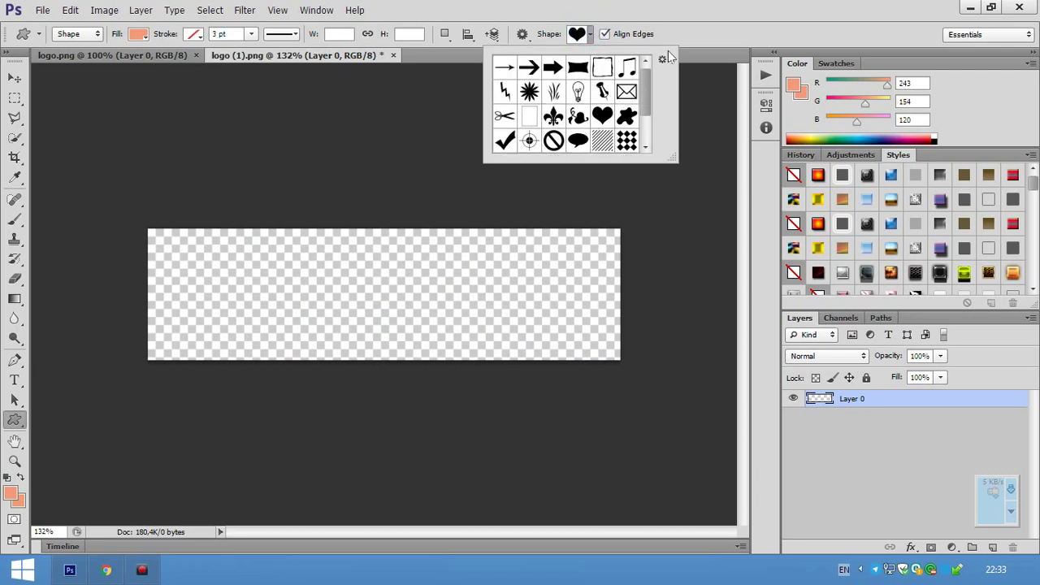
left_click(664, 61)
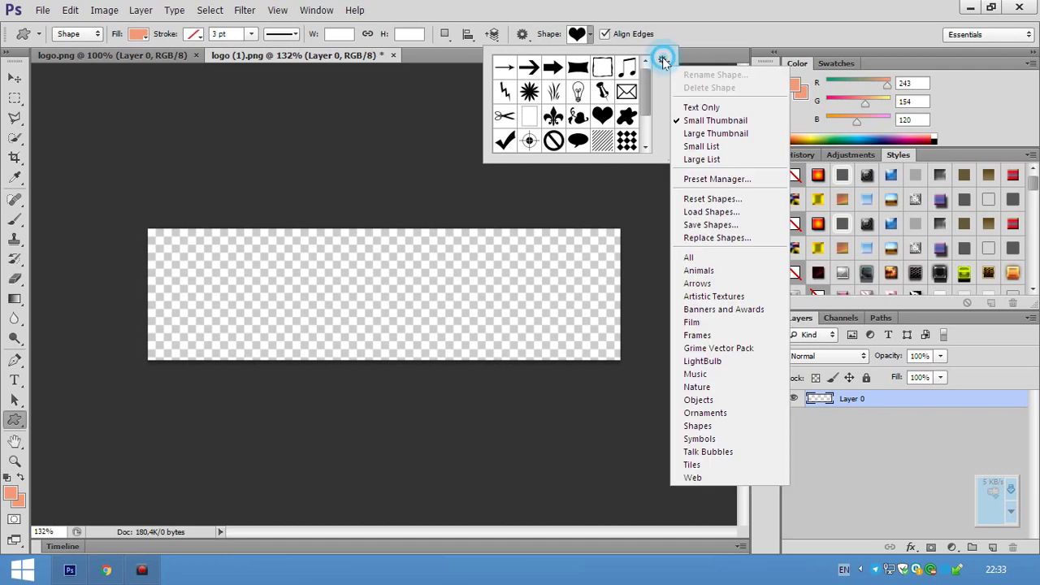
left_click(690, 259)
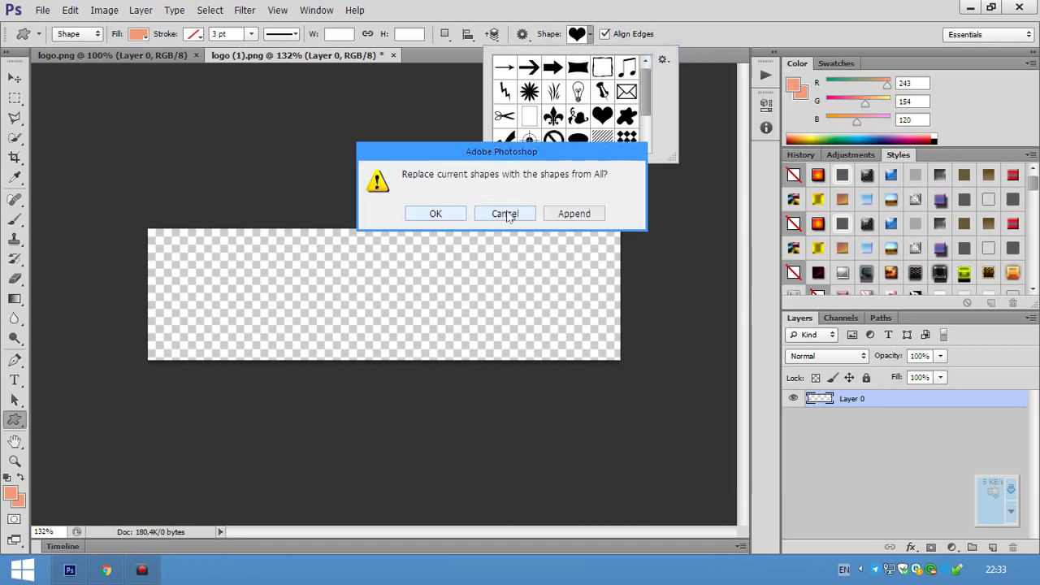
left_click(569, 216)
Draw a salmon Seal starburst on the canvas's left and move it up-left
mouse_move(644, 77)
left_mouse_down()
mouse_move(650, 145)
mouse_move(655, 87)
left_mouse_up()
scroll(602, 94, "down", 2)
scroll(602, 94, "down", 2)
scroll(601, 93, "down", 2)
scroll(602, 93, "down", 2)
left_click(601, 85)
left_click_drag(169, 258, 293, 379)
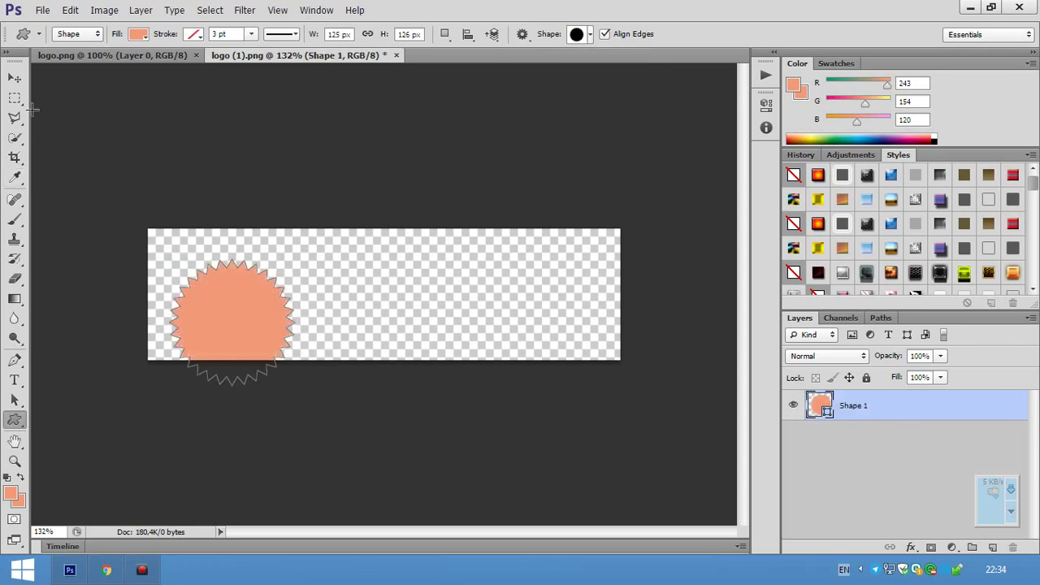
left_click(23, 80)
left_click_drag(225, 333, 195, 275)
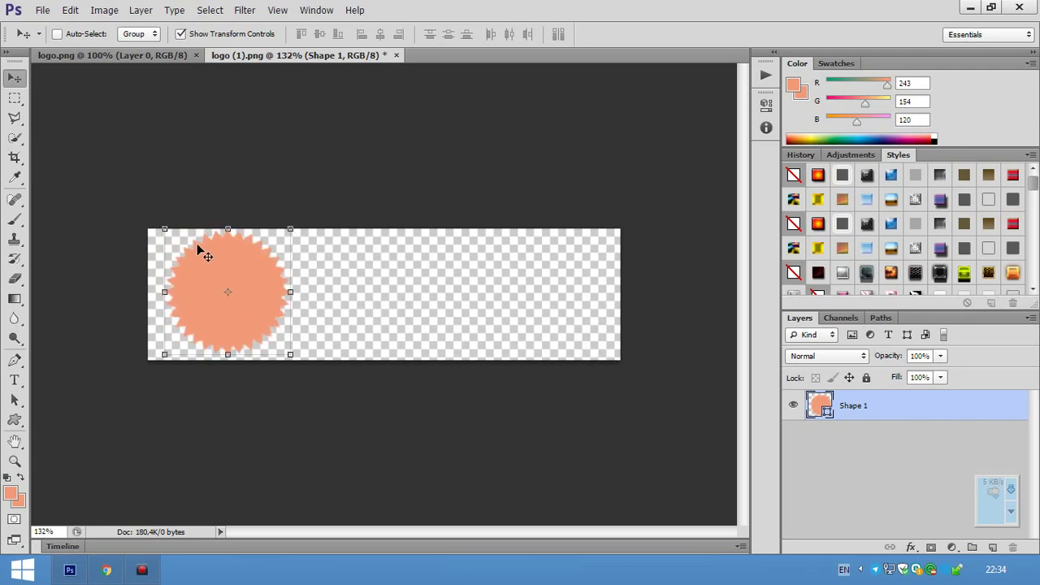
key("alt+Tab")
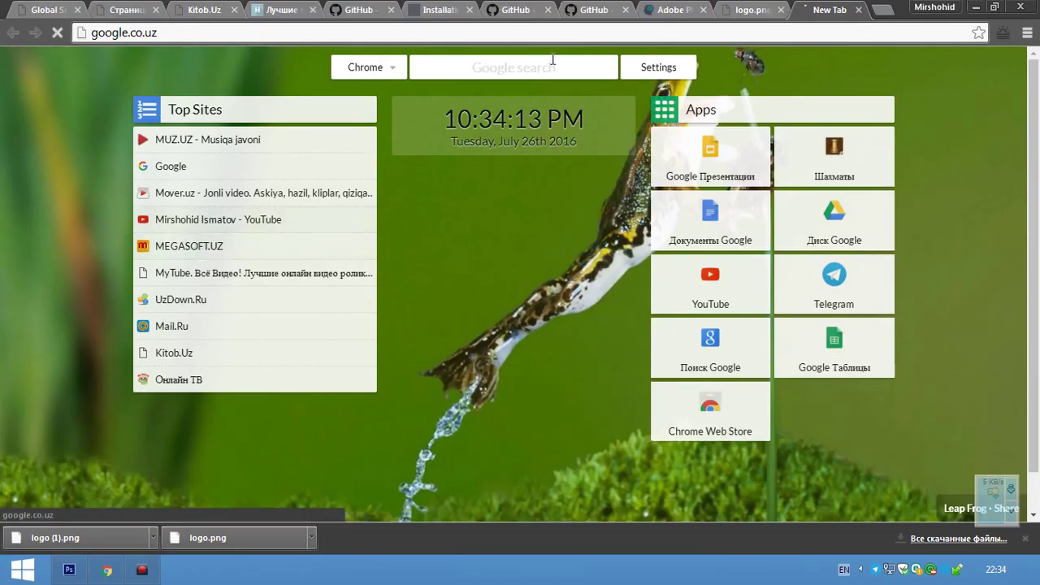
Undo the salmon Shape 1 starburst with Ctrl+Z and Ctrl+Alt+Z, leaving only blank Layer 0
key("alt+Tab")
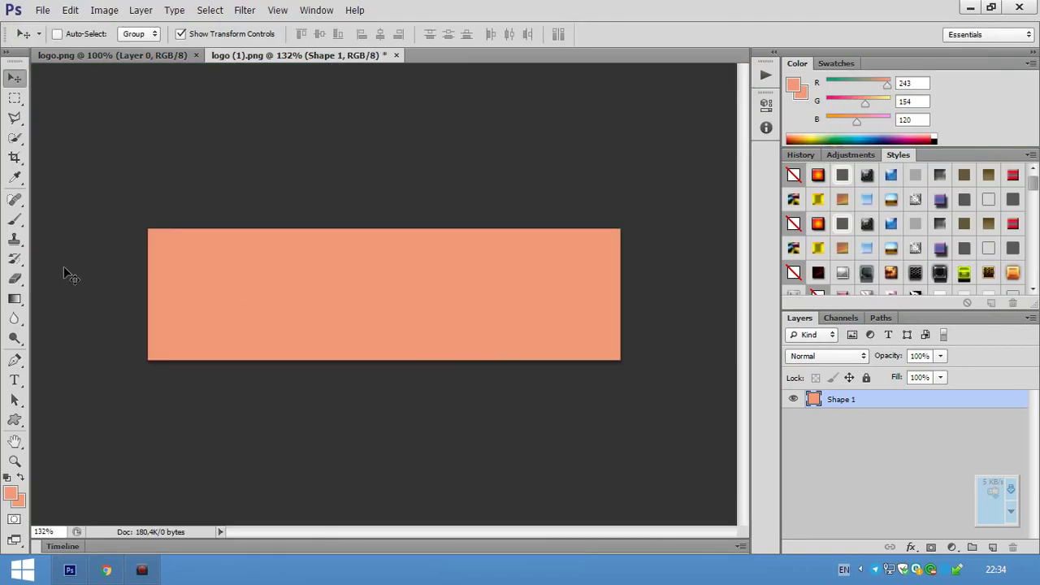
key("e")
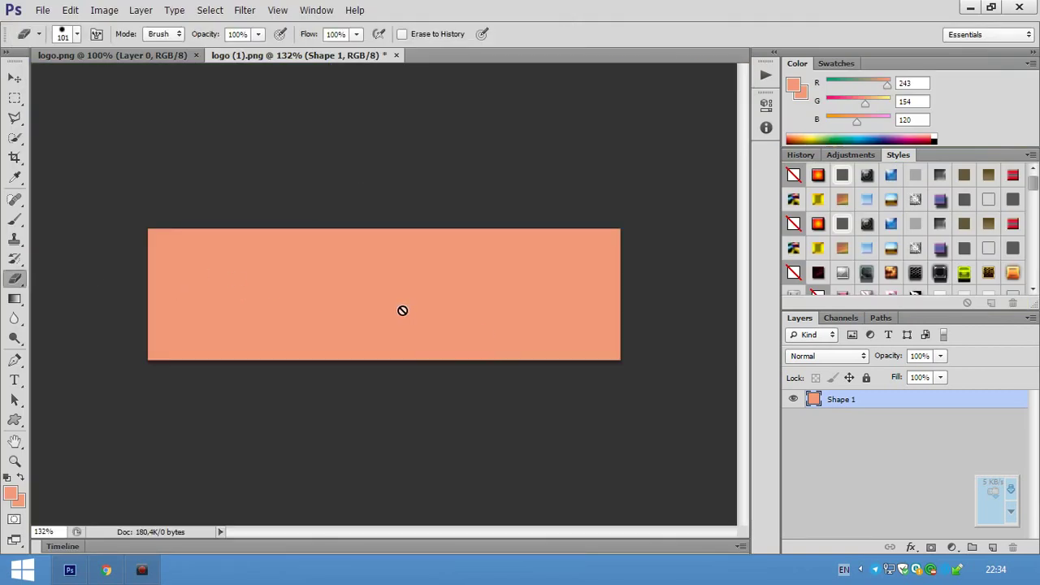
key("ctrl+z")
key("ctrl+alt+z")
key("ctrl+alt+z")
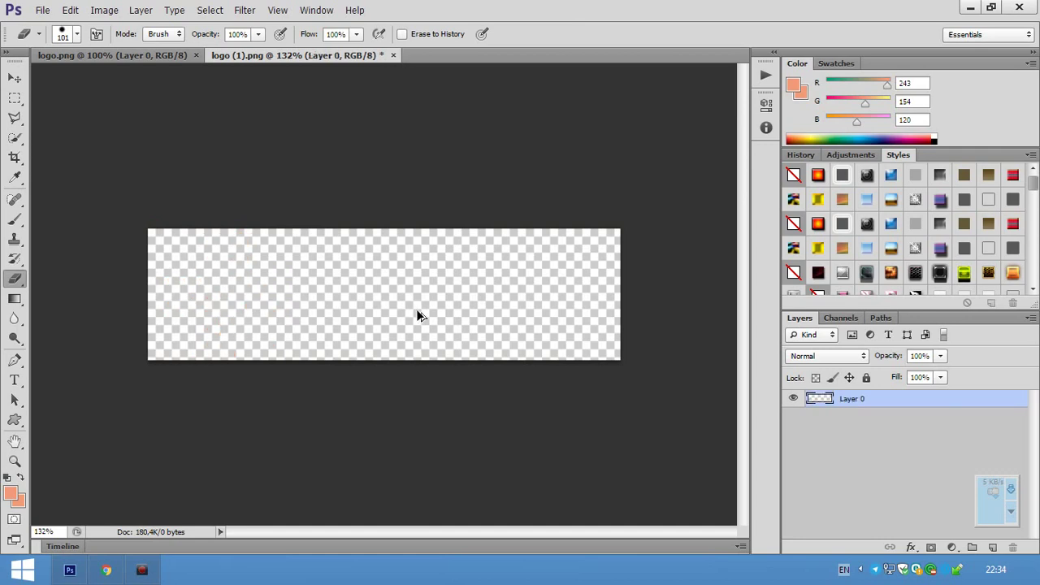
key("alt+Tab")
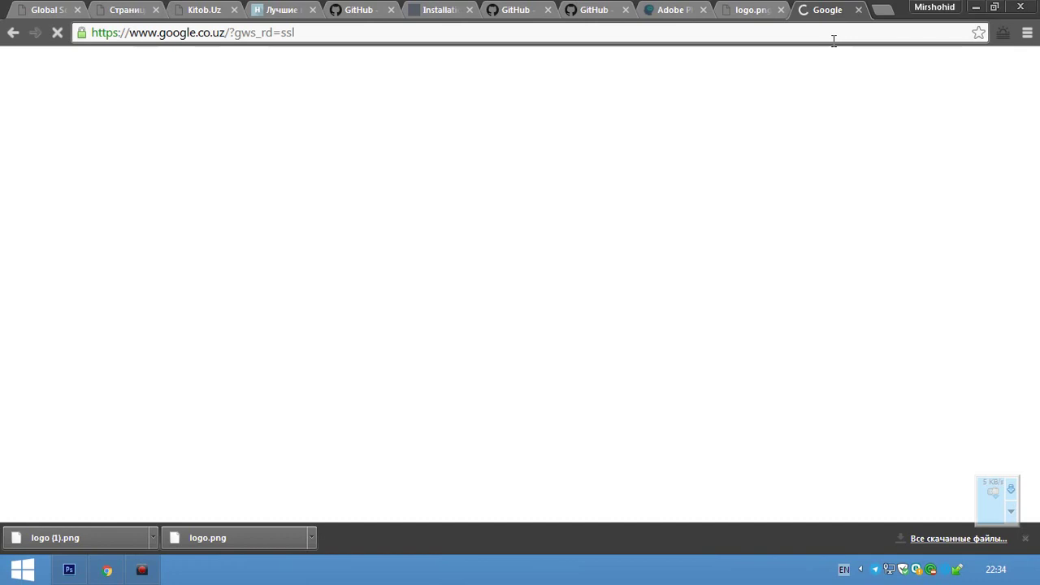
Search Google for 'book icon vector' using the autocomplete suggestion
left_click(835, 38)
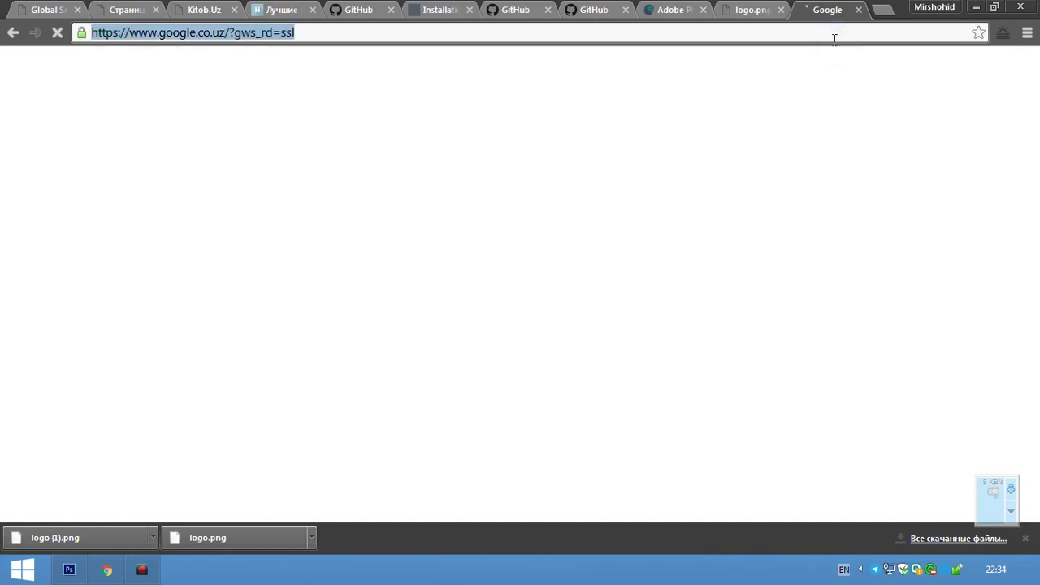
key("Return")
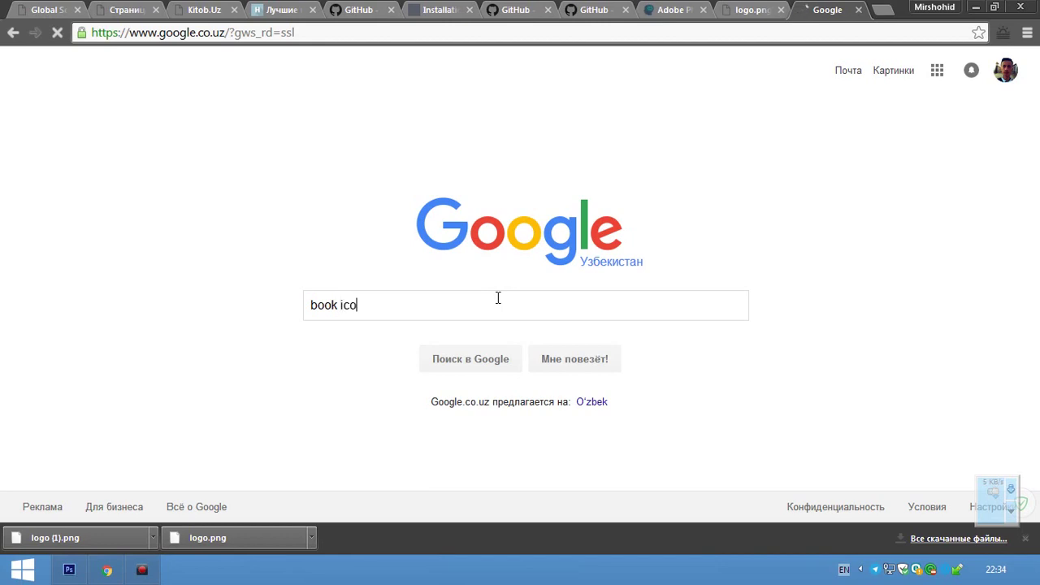
type("n")
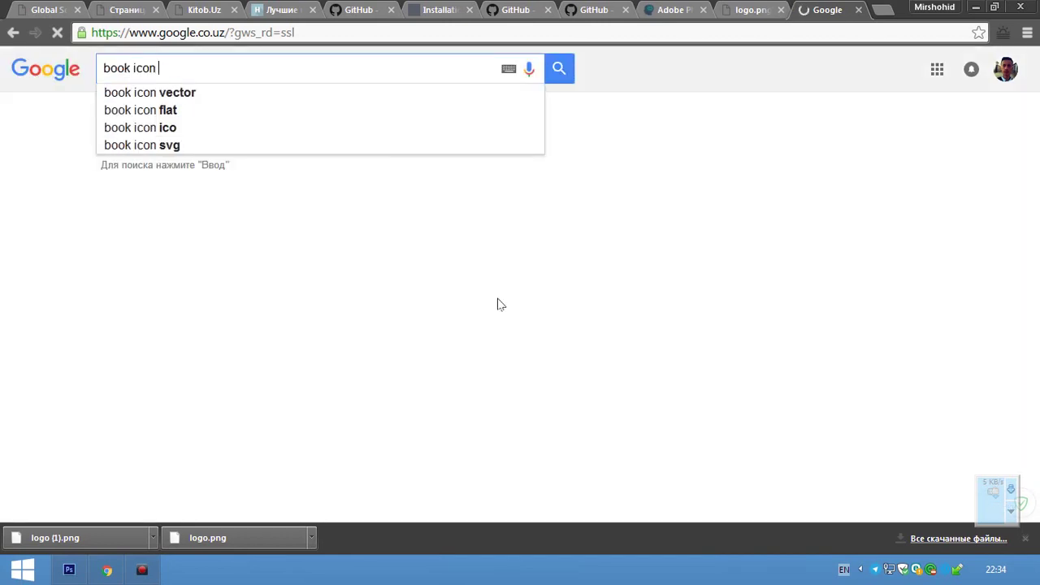
key("Down")
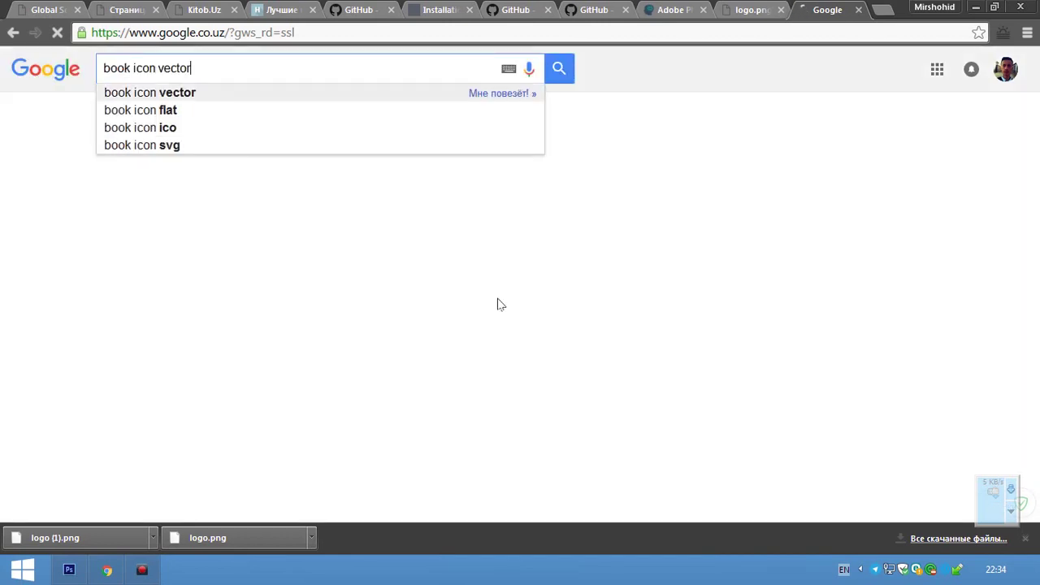
key("Down")
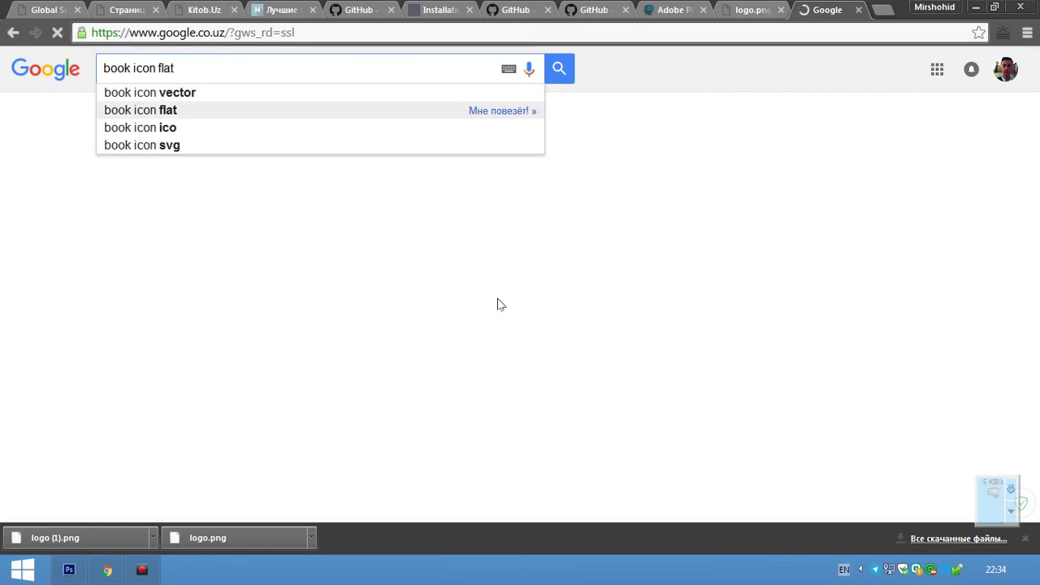
key("Up")
key("Return")
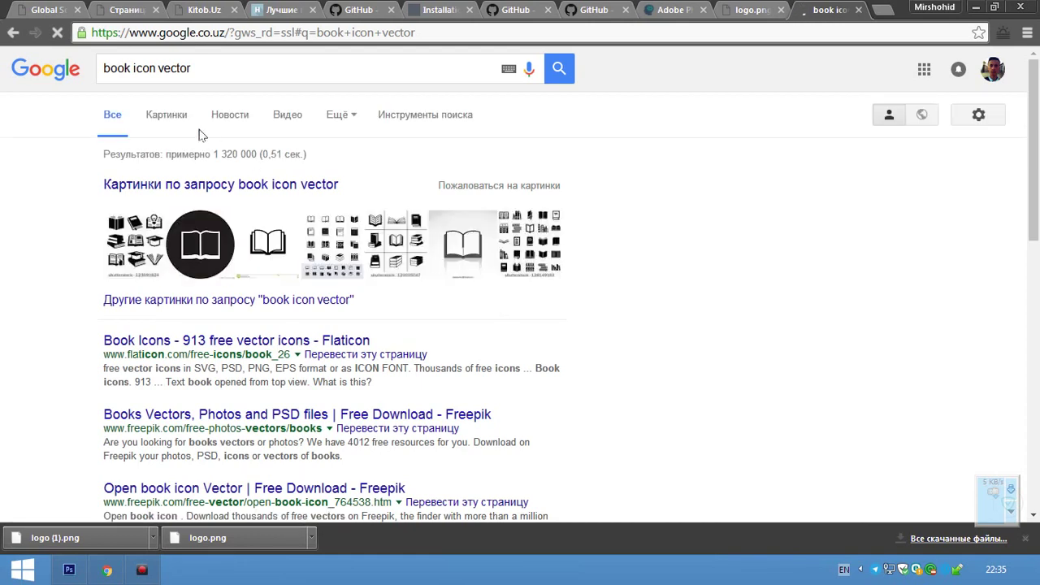
Show Google image results for 'book icon vector' and close the GitHub and Installation tabs
left_click(171, 122)
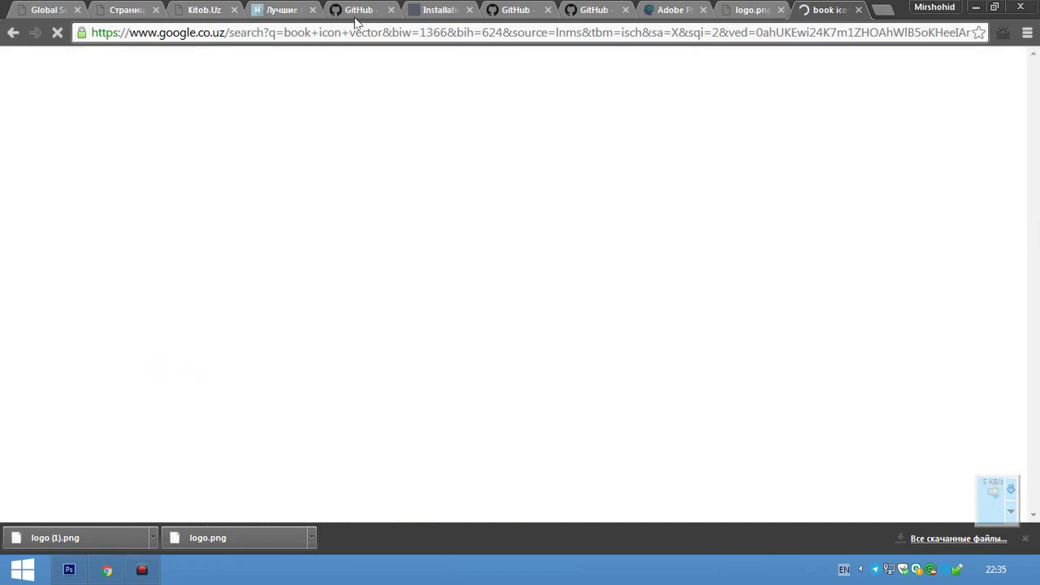
left_click(391, 10)
left_click(391, 10)
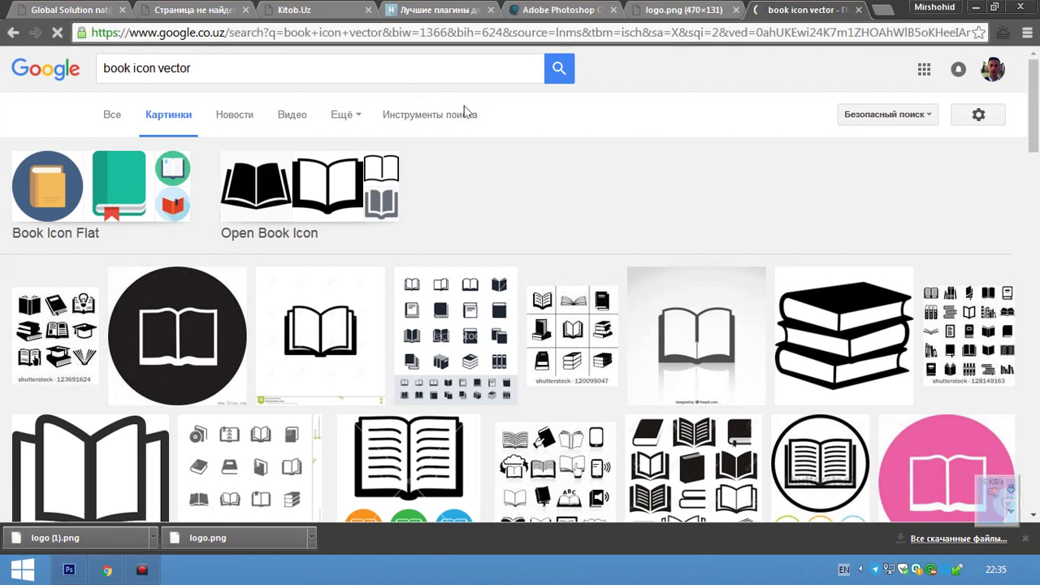
Scroll through the book icon image results to find the stacked-books picture
scroll(731, 203, "down", 1)
scroll(731, 211, "down", 1)
scroll(701, 209, "down", 1)
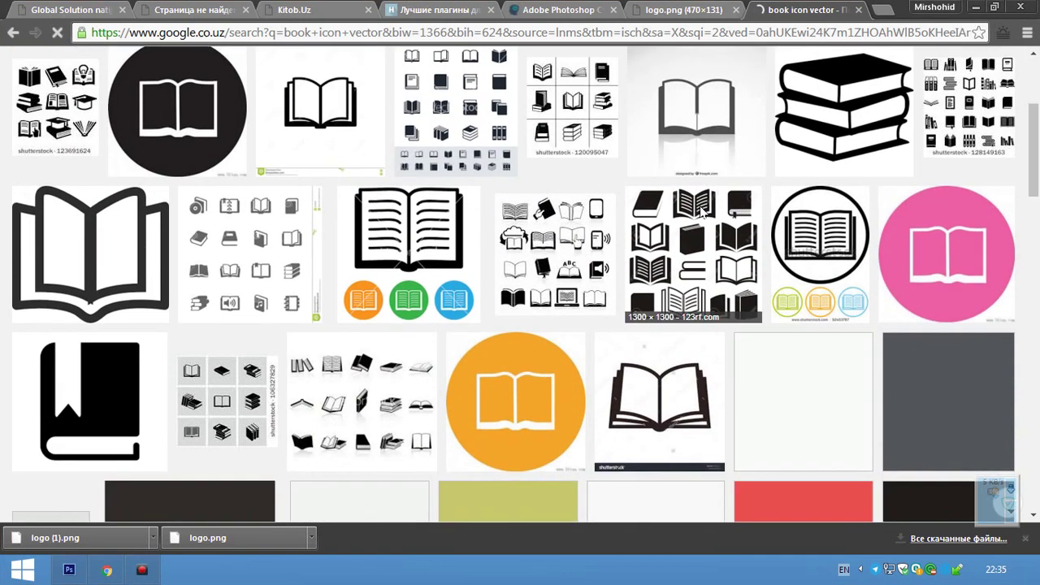
scroll(691, 220, "down", 1)
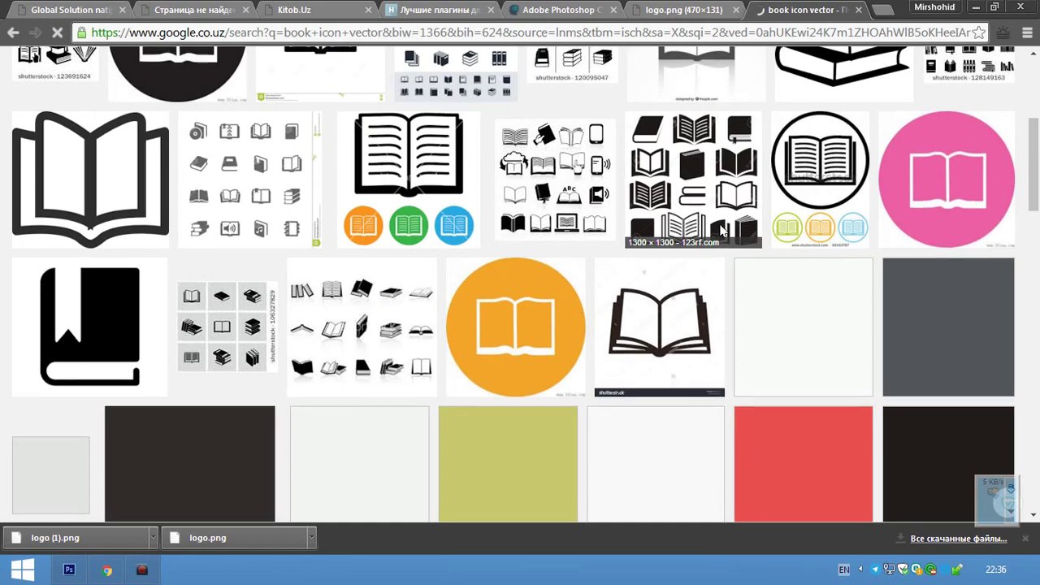
scroll(689, 223, "up", 1)
scroll(813, 269, "up", 1)
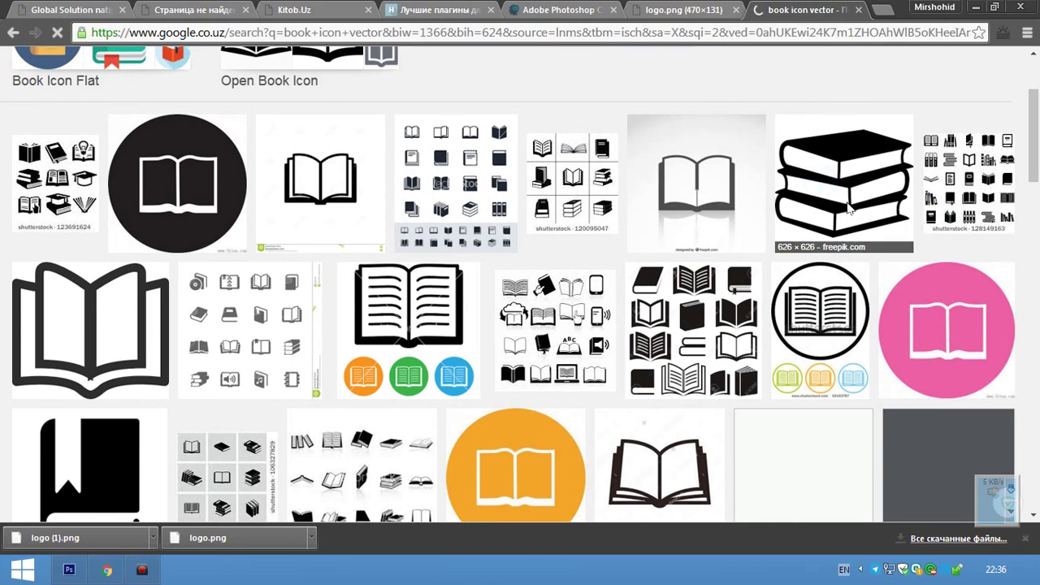
Preview the stacked-books result and open it at full size in a new tab
left_click(849, 209)
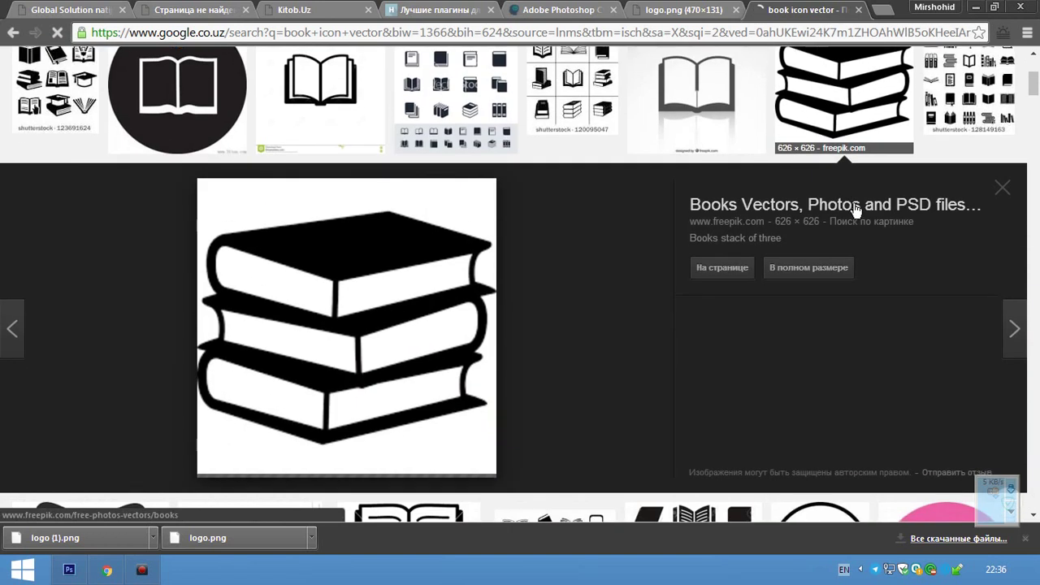
left_click(819, 279)
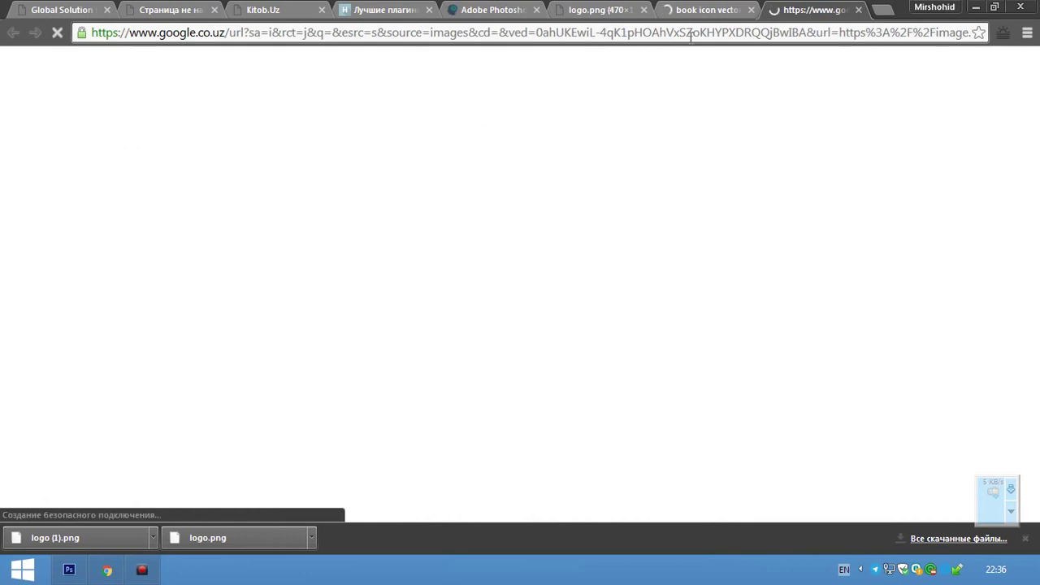
left_click(679, 9)
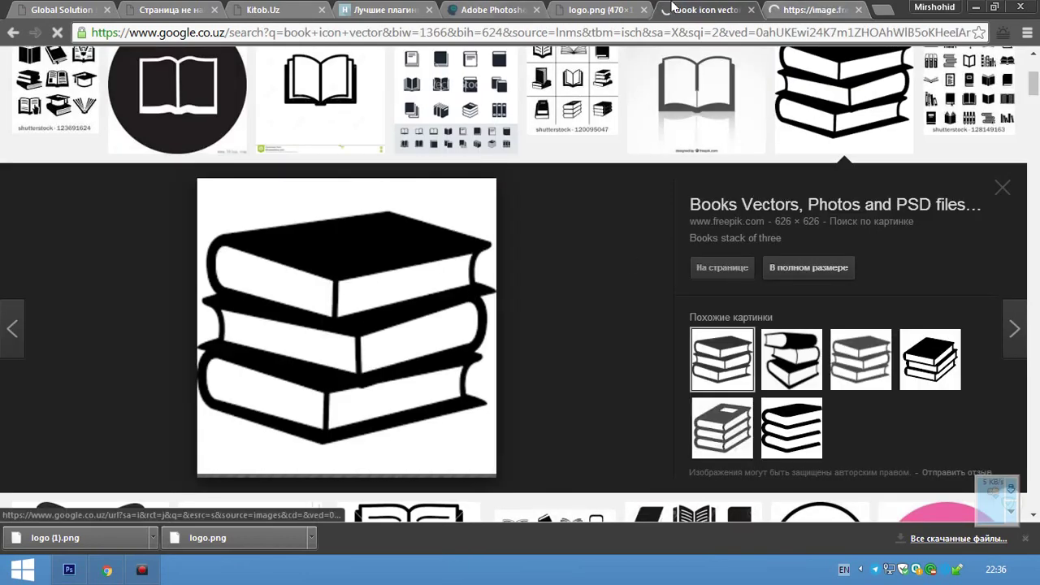
left_click(488, 8)
scroll(408, 195, "up", 3)
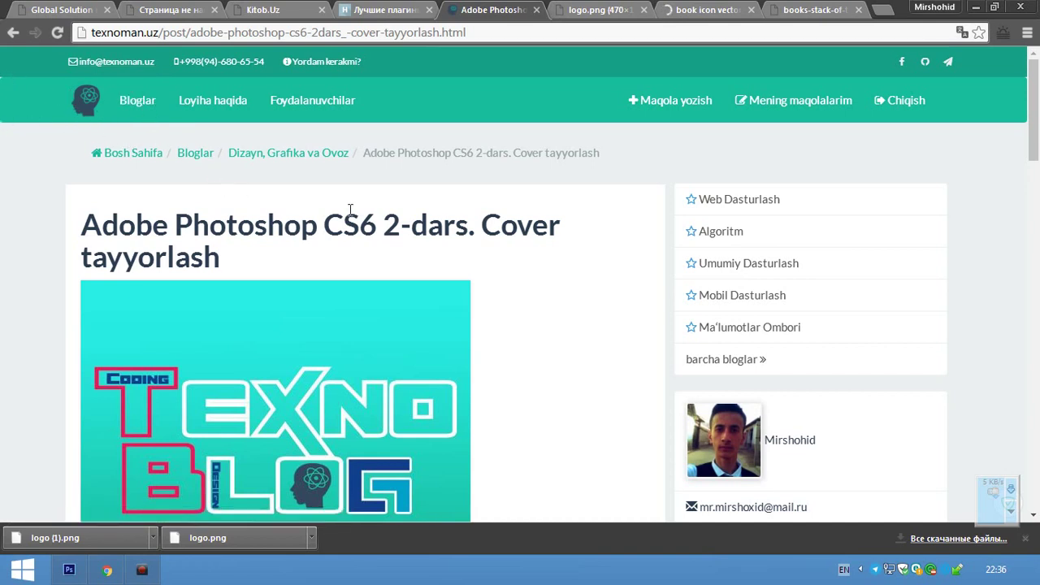
Copy the full-size stacked-books image to the clipboard and return to Photoshop
left_click(825, 7)
left_click(219, 171)
right_click(219, 171)
left_click(274, 213)
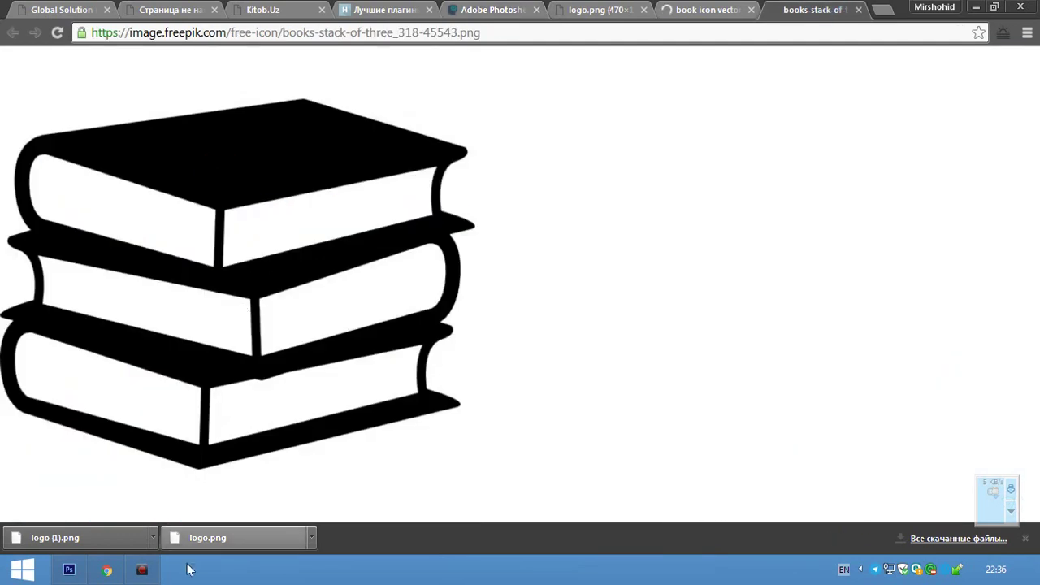
left_click(69, 570)
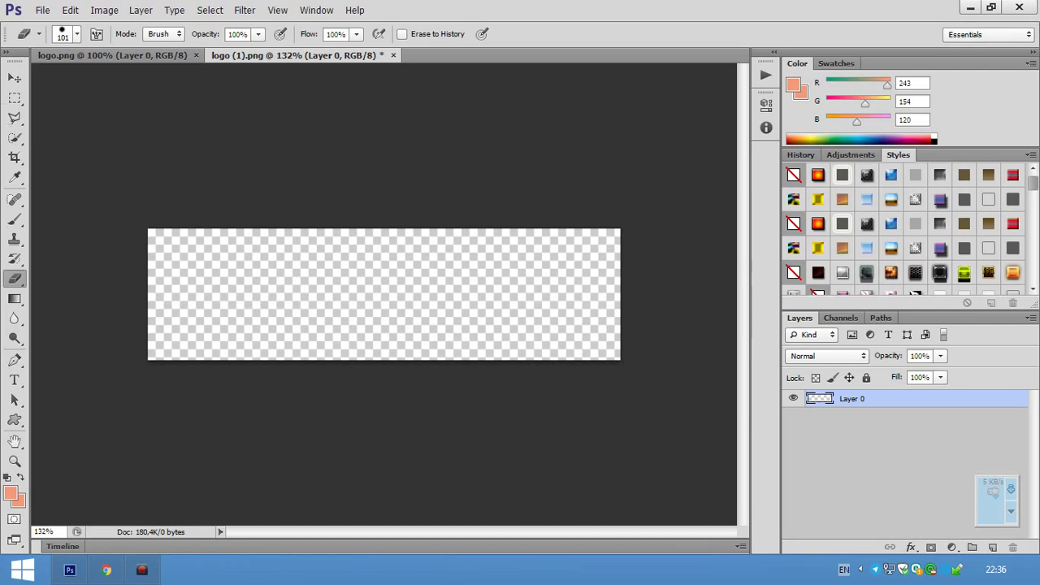
Paste the book-stack image into logo (1).png, scaled to 20.93% at the canvas's left end
left_click(14, 78)
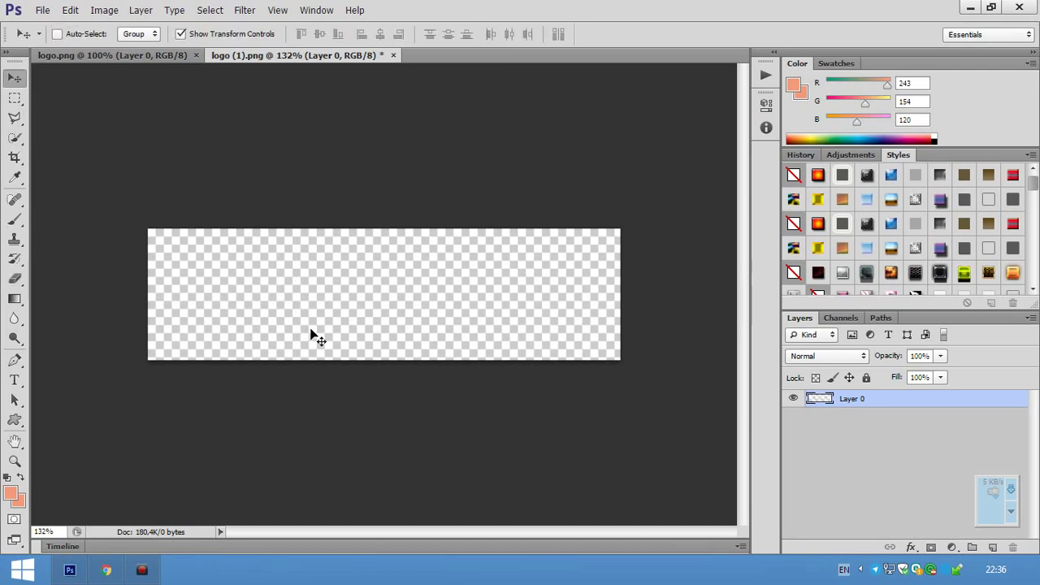
key("ctrl+v")
scroll(352, 295, "down", 5)
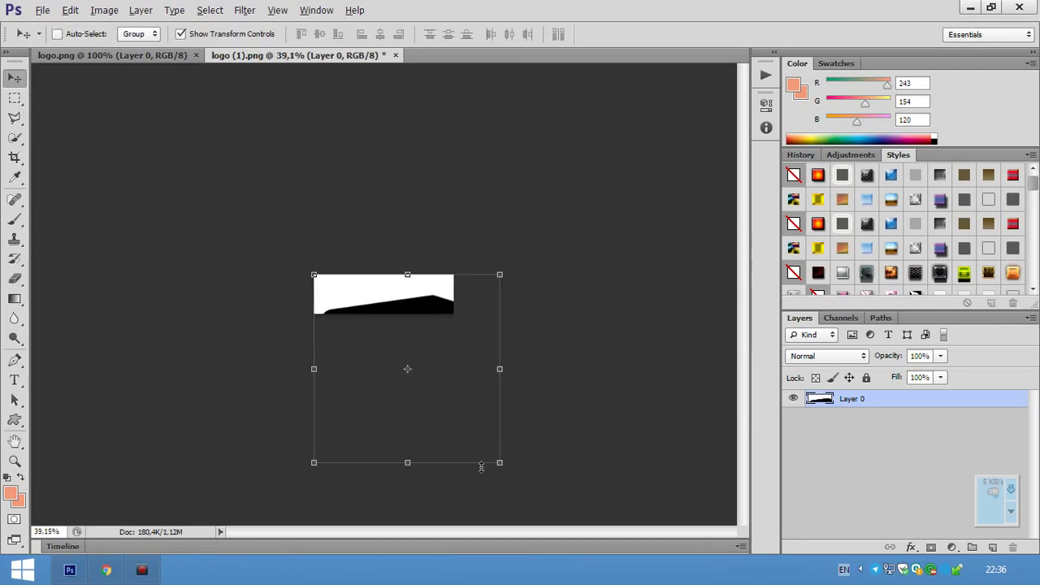
left_click_drag(500, 463, 446, 406)
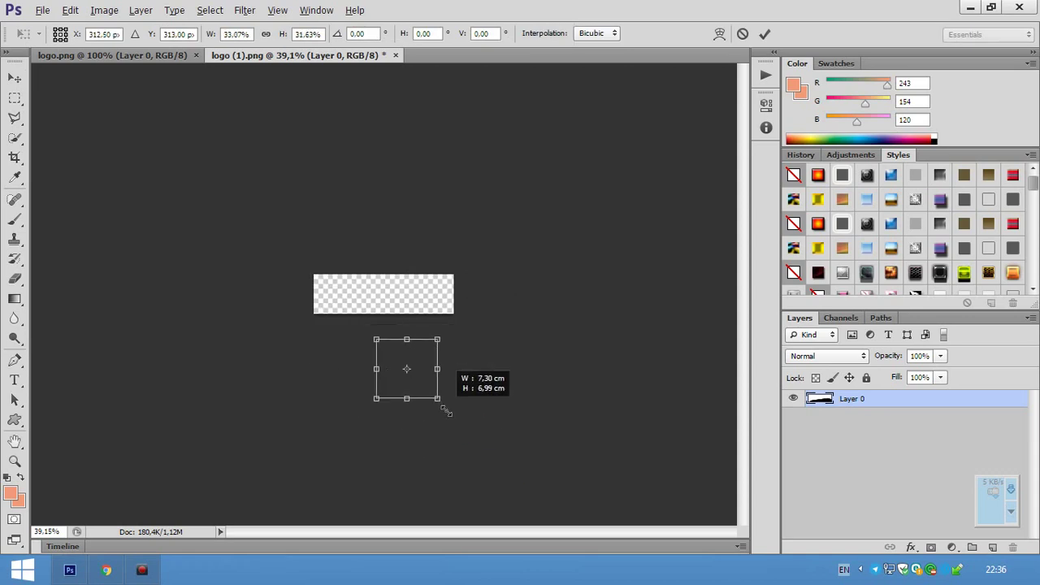
left_click_drag(407, 367, 358, 314)
scroll(358, 314, "up", 2)
scroll(358, 314, "up", 2)
scroll(250, 301, "up", 2)
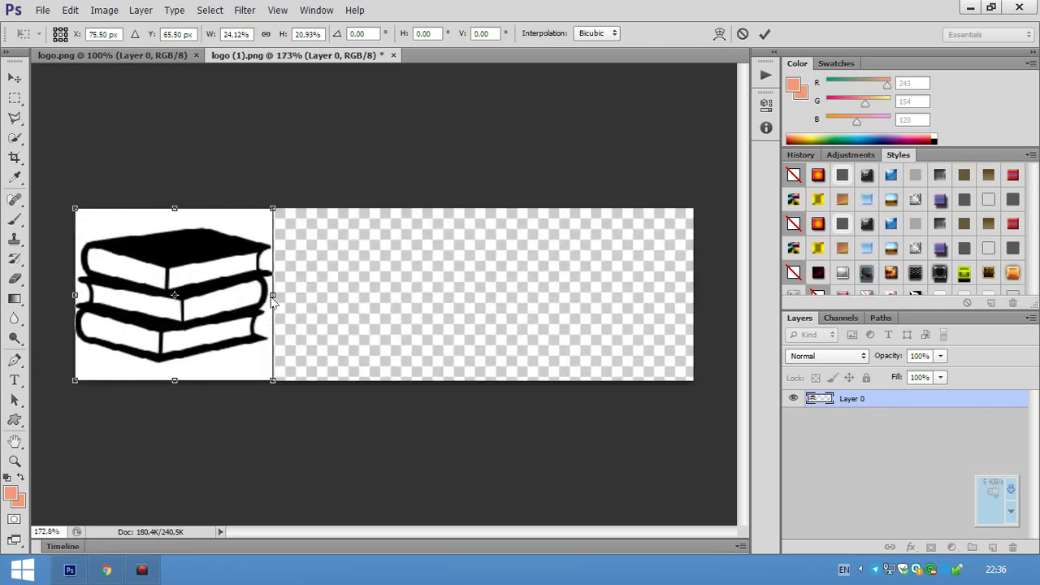
left_click_drag(272, 296, 220, 309)
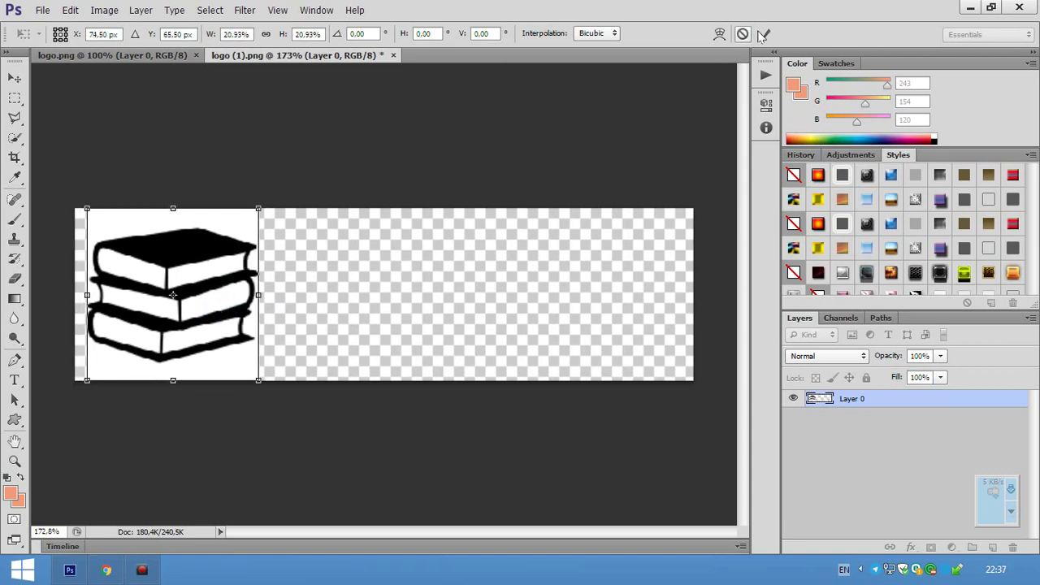
left_click(765, 34)
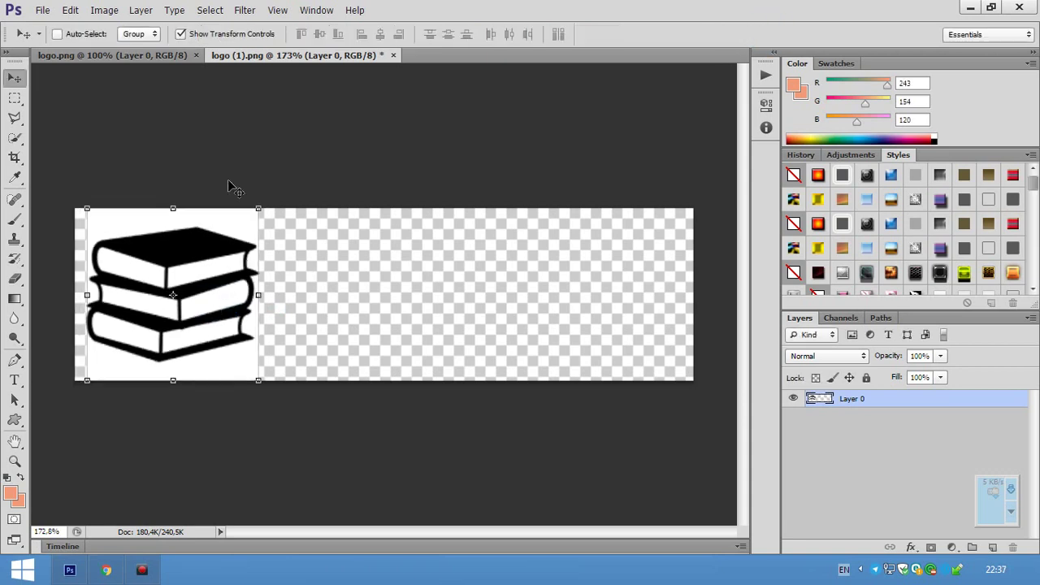
Erase the white background around the book stack with the Magic Eraser, undoing one stray erase
left_click(14, 278)
left_click(73, 304)
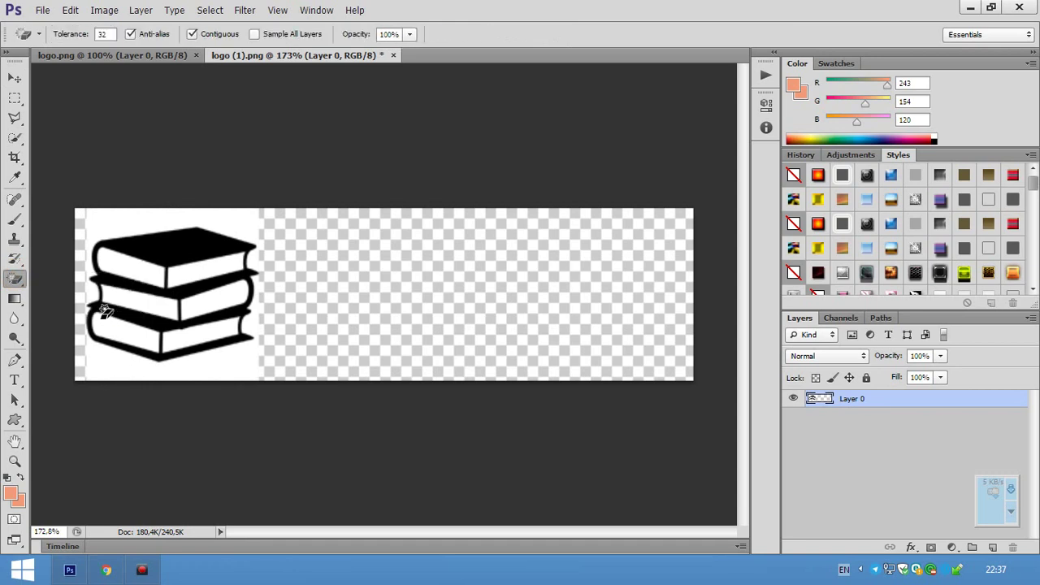
left_click(104, 365)
left_click(130, 337)
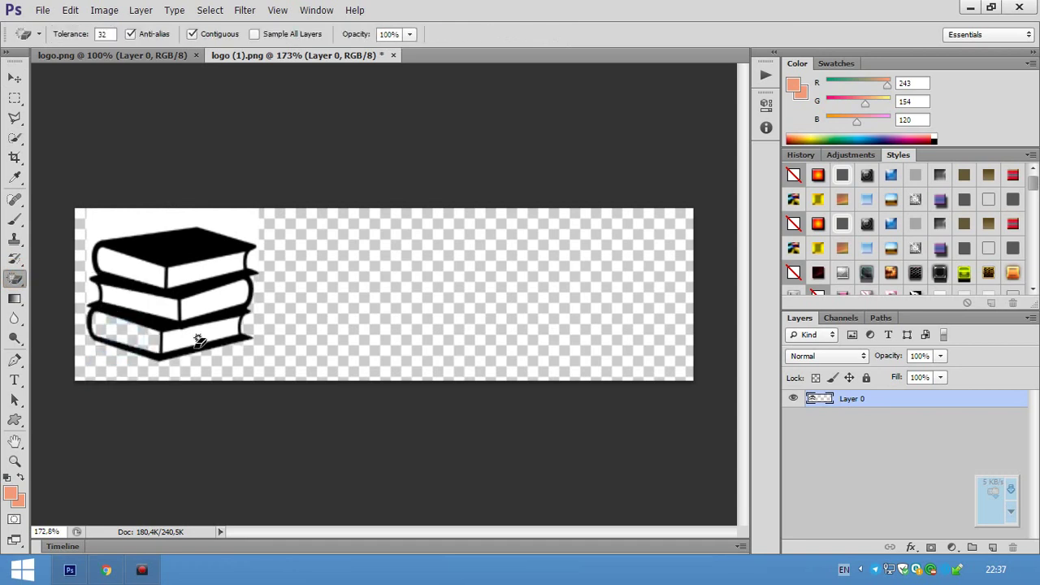
key("ctrl+z")
left_click(144, 222)
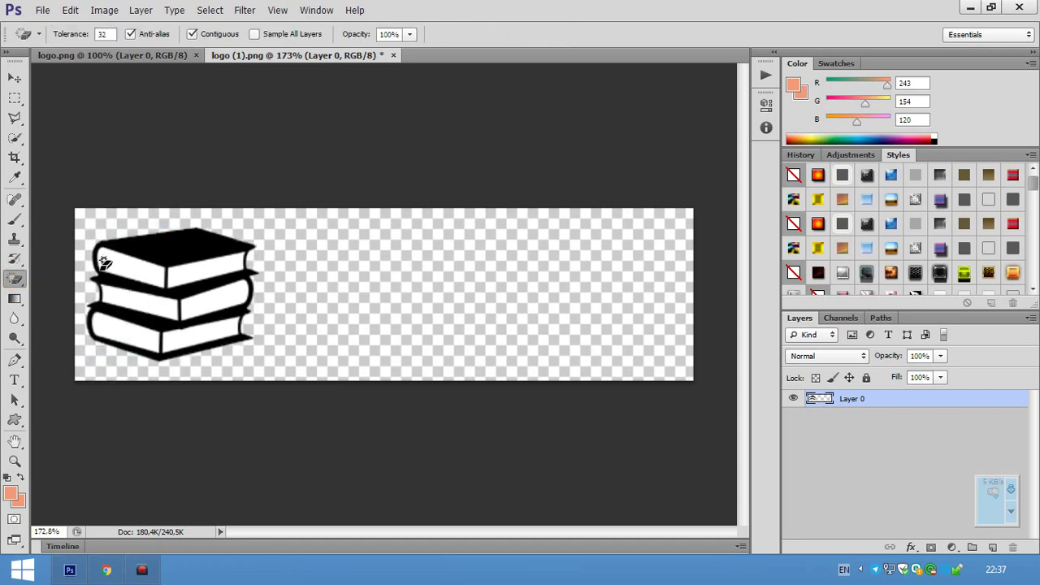
Enlarge the book stack to about 106% by 114% to fill the canvas height
left_click(14, 78)
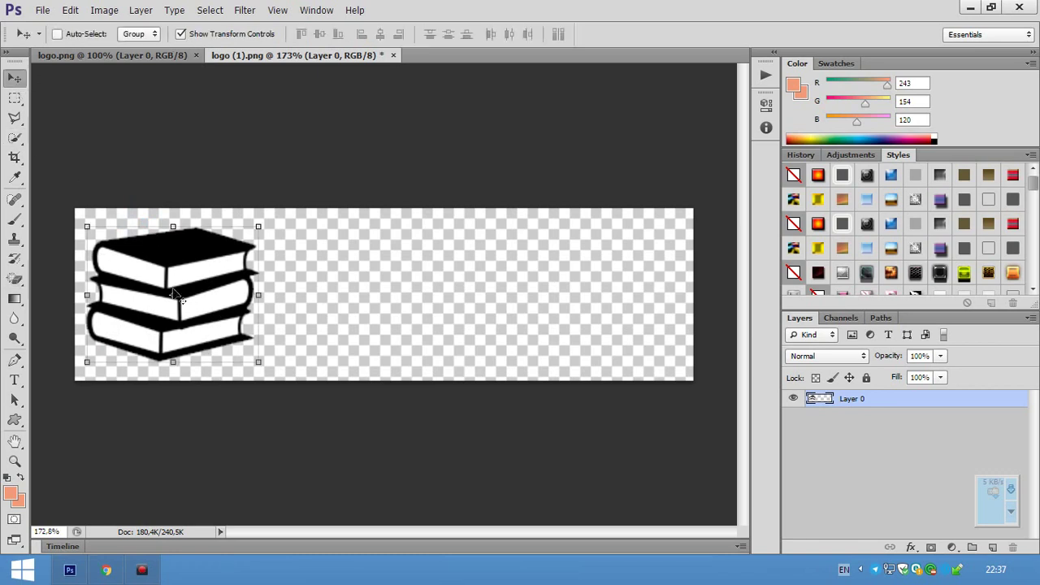
mouse_move(259, 363)
left_mouse_down()
mouse_move(271, 380)
mouse_move(234, 343)
mouse_move(247, 342)
left_mouse_up()
left_click(765, 34)
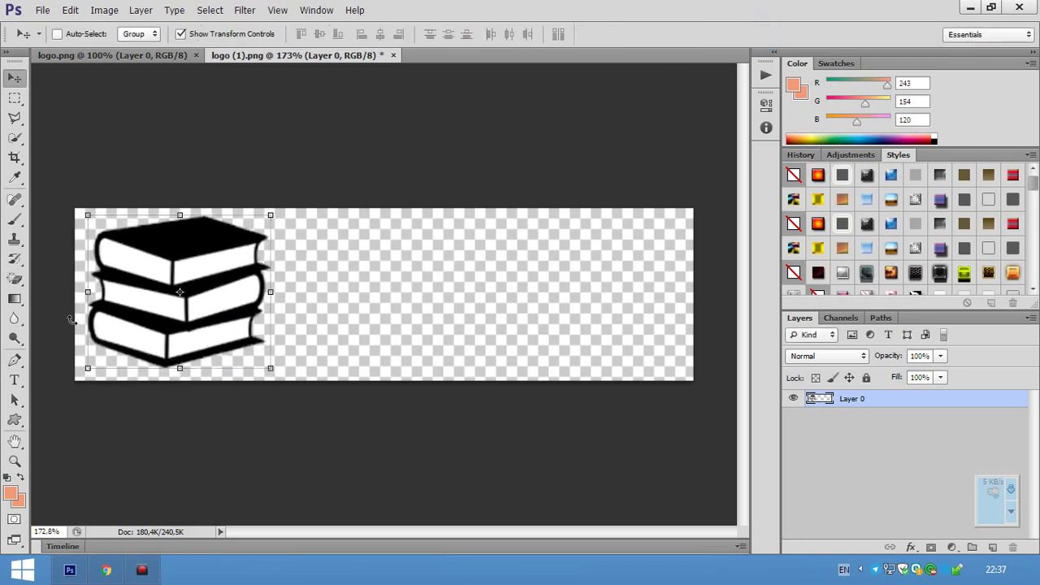
scroll(118, 277, "up", 2)
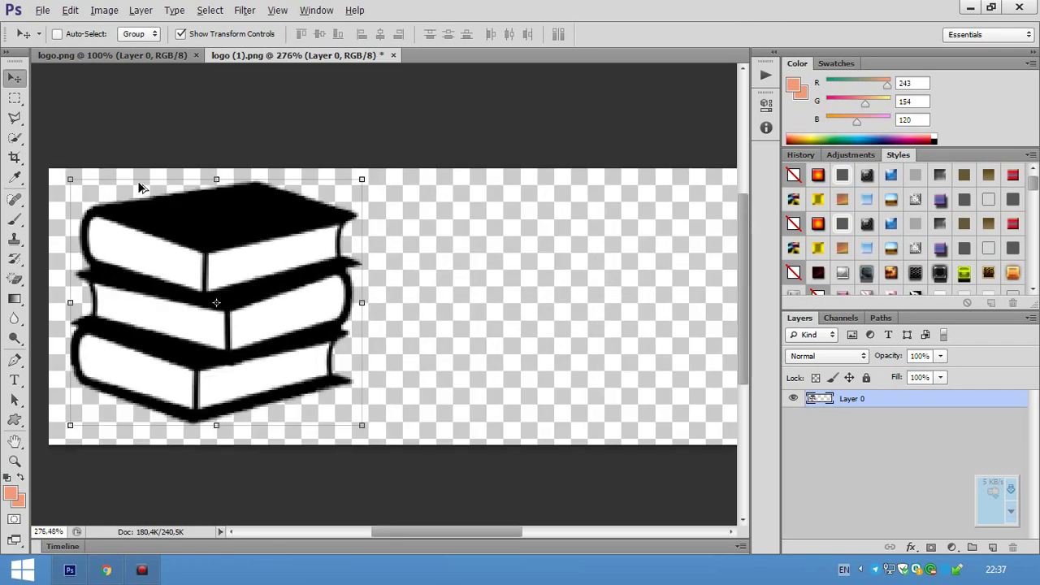
scroll(204, 329, "down", 2)
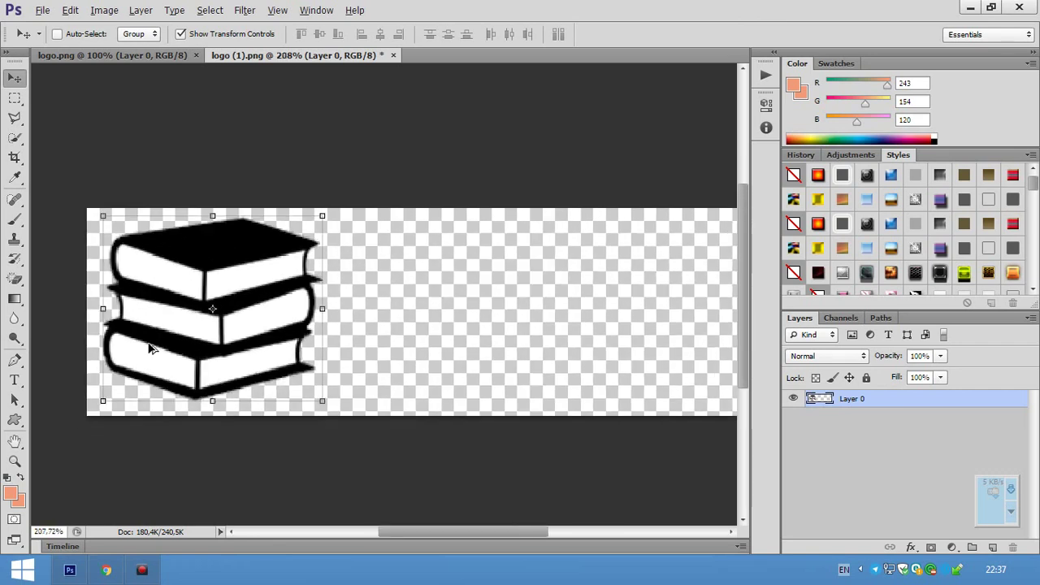
Dodge the book stack's page edges brighter with a small brush on the Highlights range
left_click(17, 340)
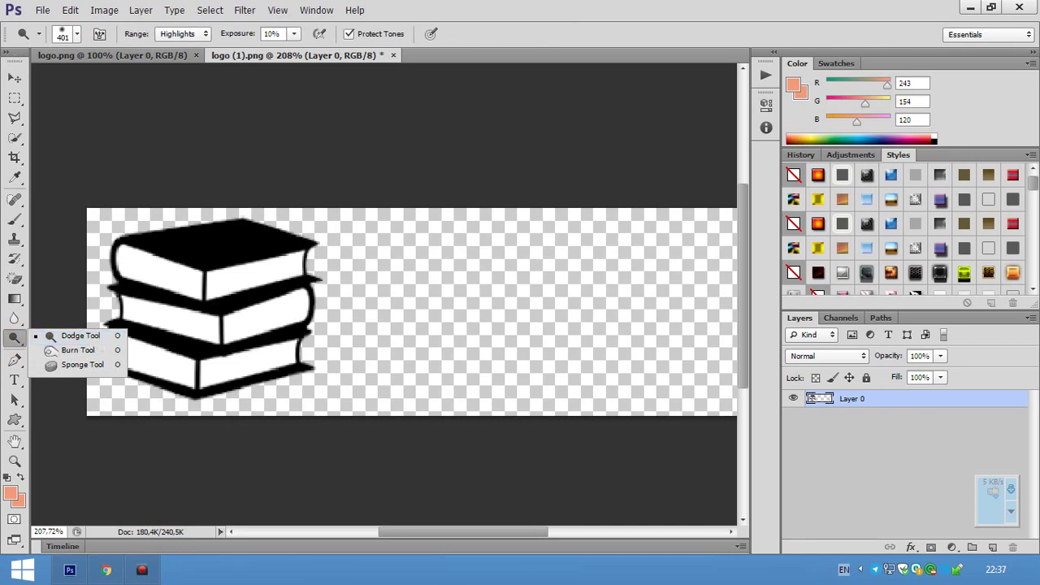
mouse_move(321, 300)
left_mouse_down()
mouse_move(195, 317)
mouse_move(90, 86)
left_mouse_up()
left_click(174, 34)
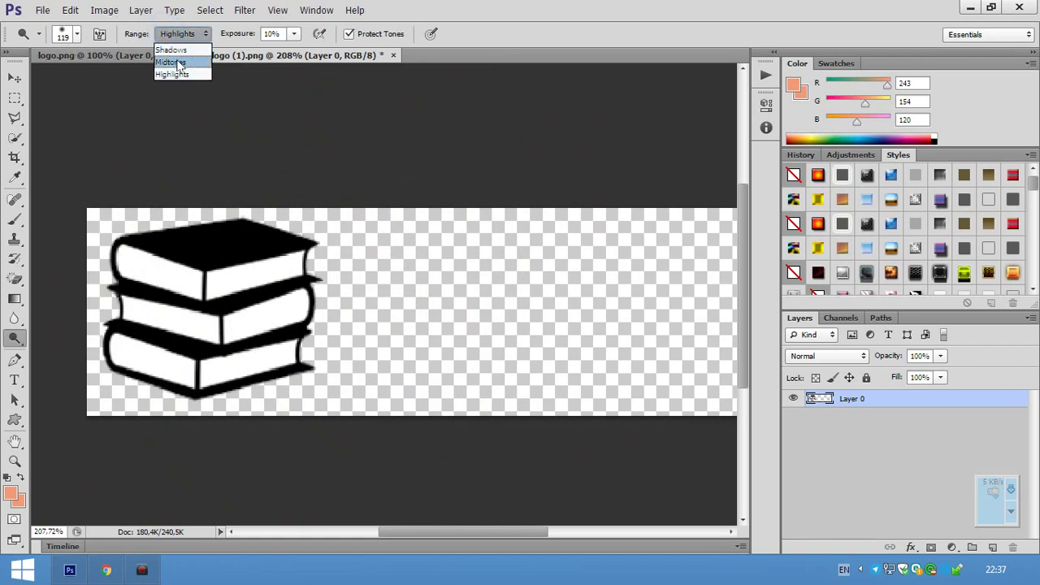
left_click(218, 311)
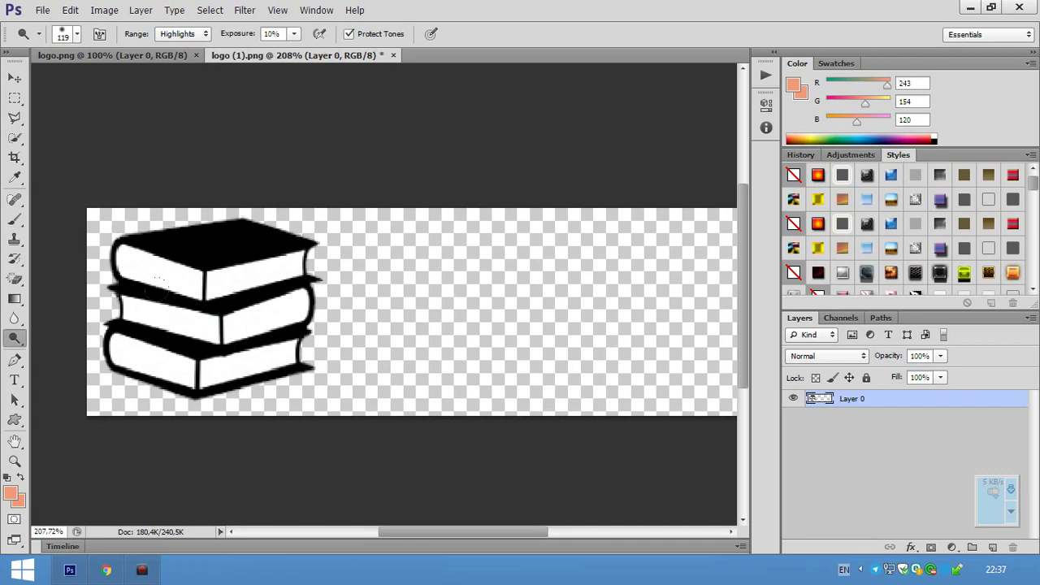
key("ctrl+z")
key("ctrl+z")
scroll(268, 254, "down", 3)
scroll(292, 269, "up", 1)
scroll(307, 266, "up", 1)
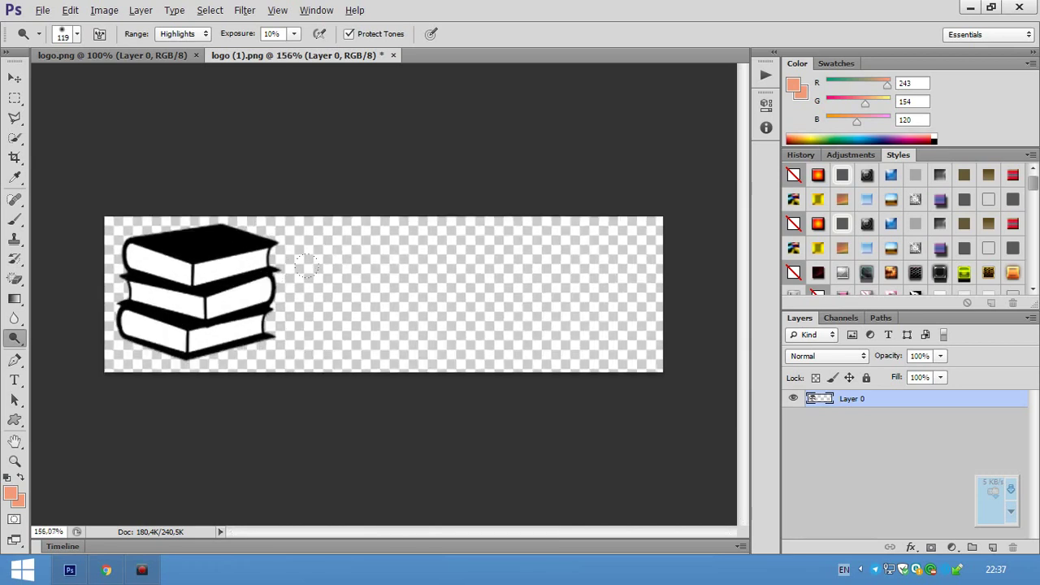
Type 'Kitob.Uz' on the canvas and move it beside the book stack
left_click(14, 379)
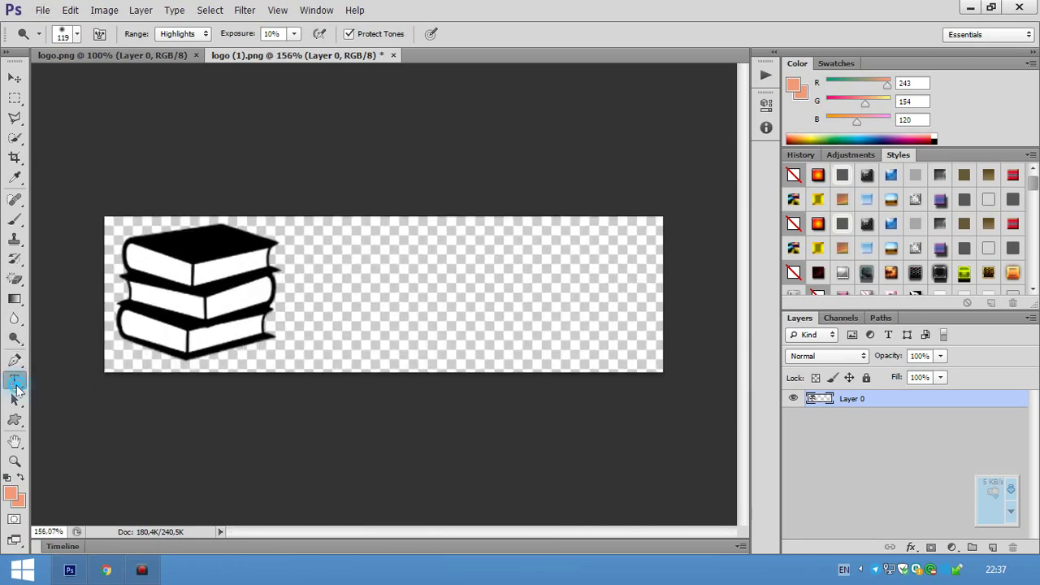
left_click(319, 314)
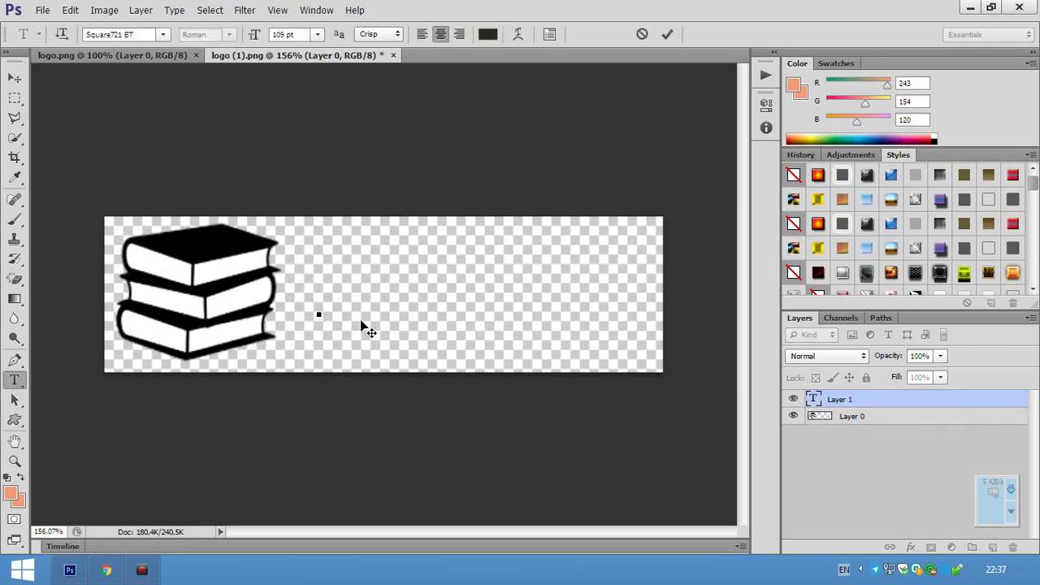
type("Kito")
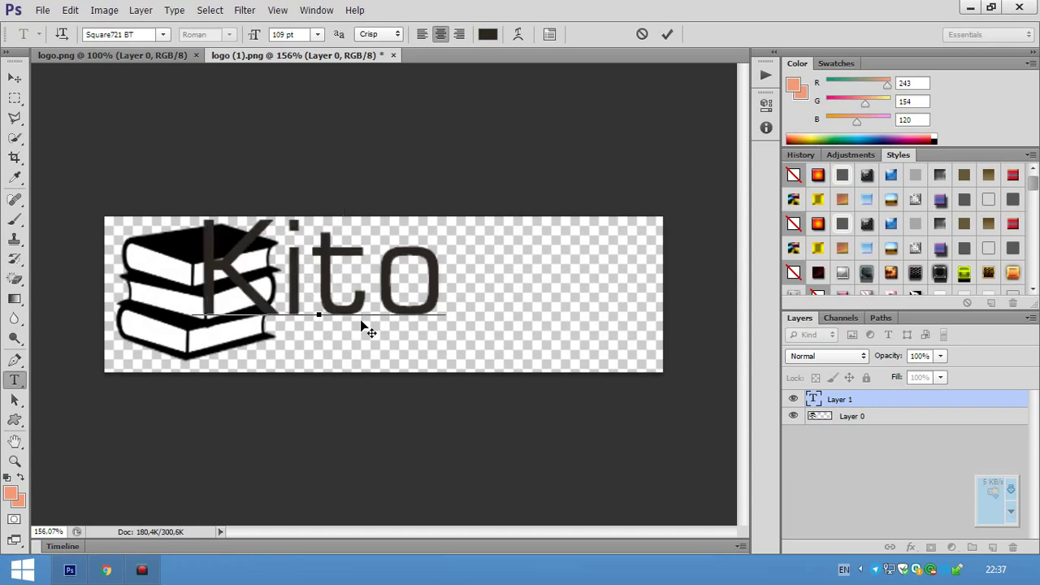
type("b.Uz")
mouse_move(222, 133)
left_mouse_down()
mouse_move(356, 153)
mouse_move(318, 167)
left_mouse_up()
Set the Kitob.Uz text size to 75 pt
key("ctrl+a")
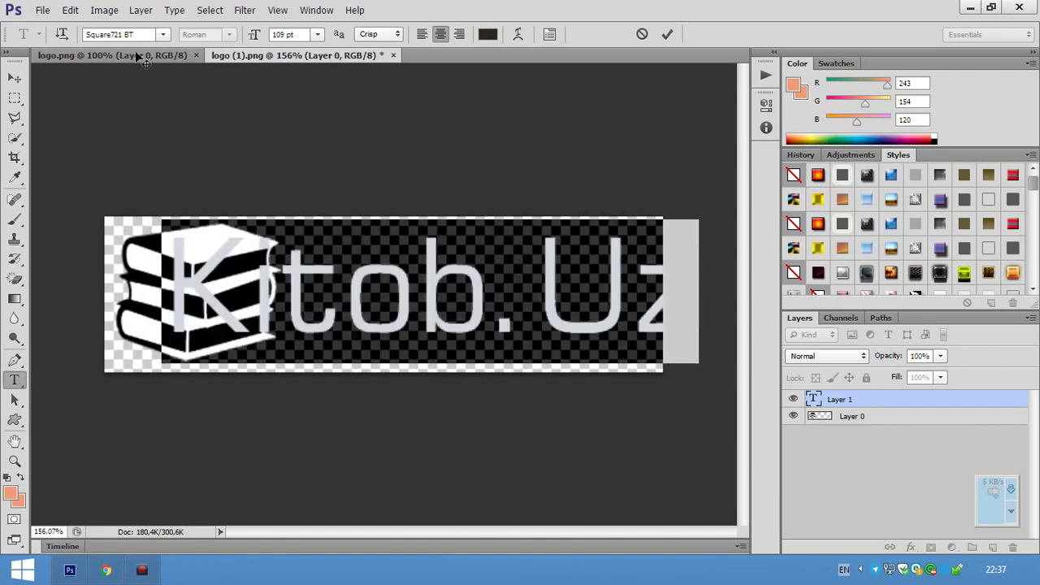
left_click(291, 34)
scroll(291, 35, "down", 20)
key("shift+Up")
key("Down")
key("Down")
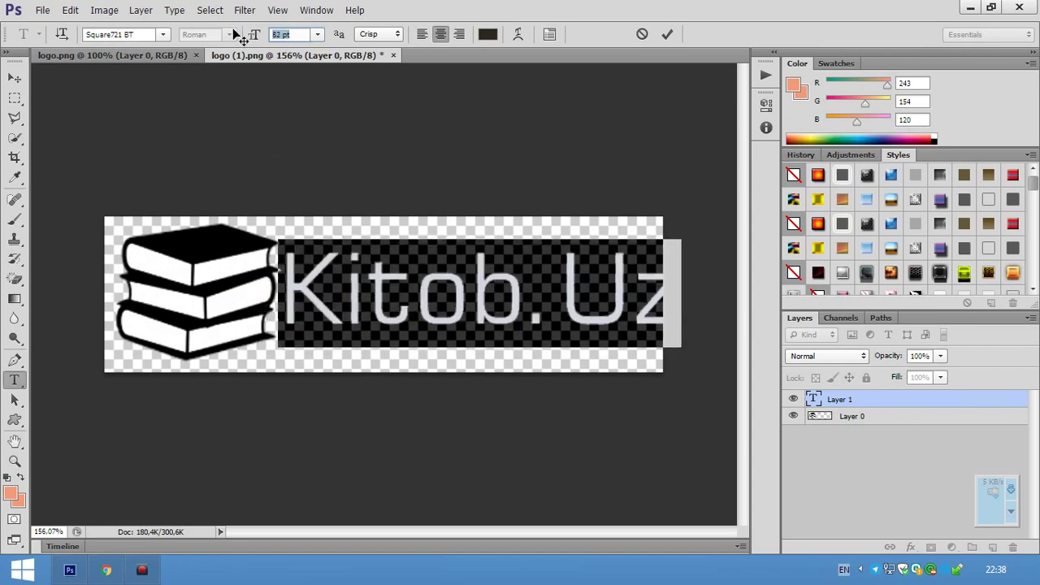
key("Down")
key("Down")
key("Down")
key("Down")
key("Down")
key("Return")
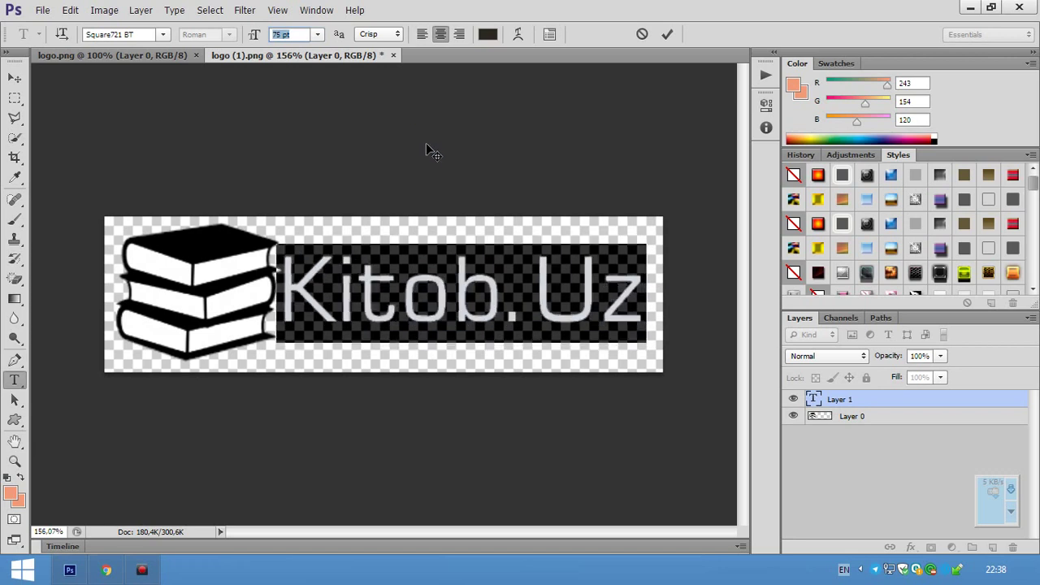
left_click(446, 267)
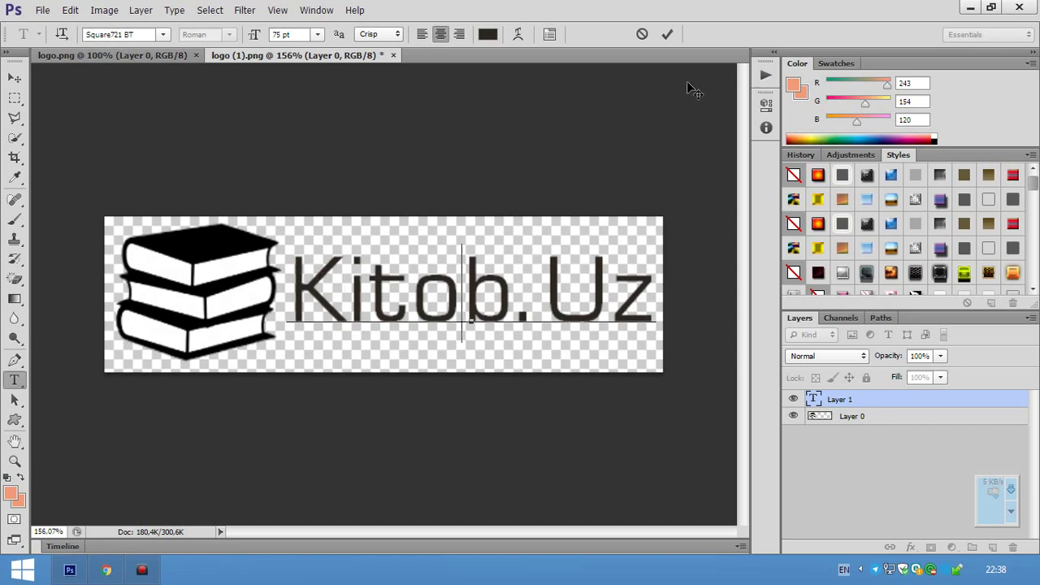
Keep the Square721 BT font and select the letter K of Kitob.Uz
left_click(163, 34)
scroll(248, 97, "up", 1)
scroll(244, 101, "up", 3)
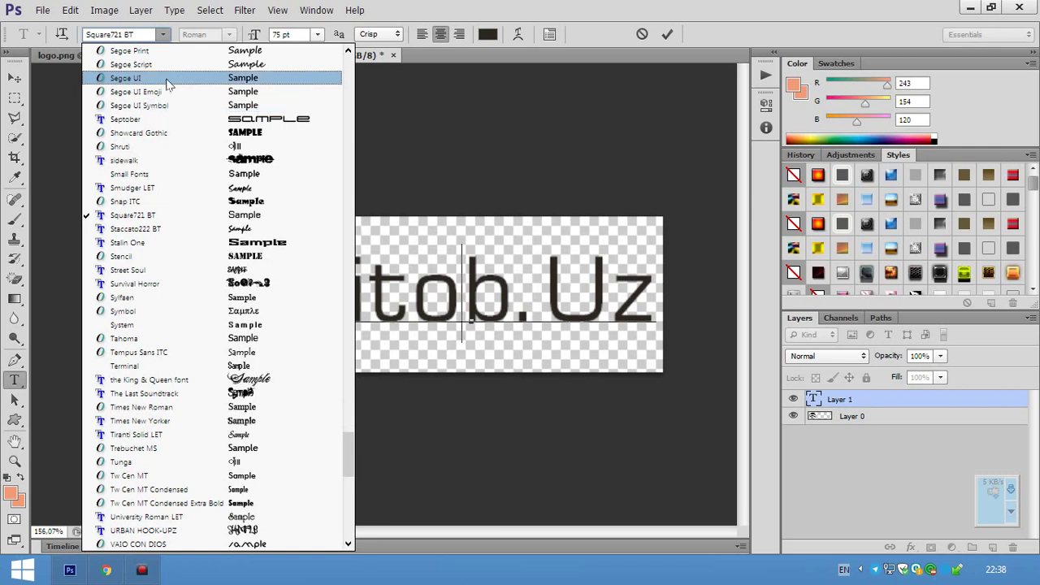
key("Escape")
left_click_drag(286, 289, 658, 293)
left_click(593, 379)
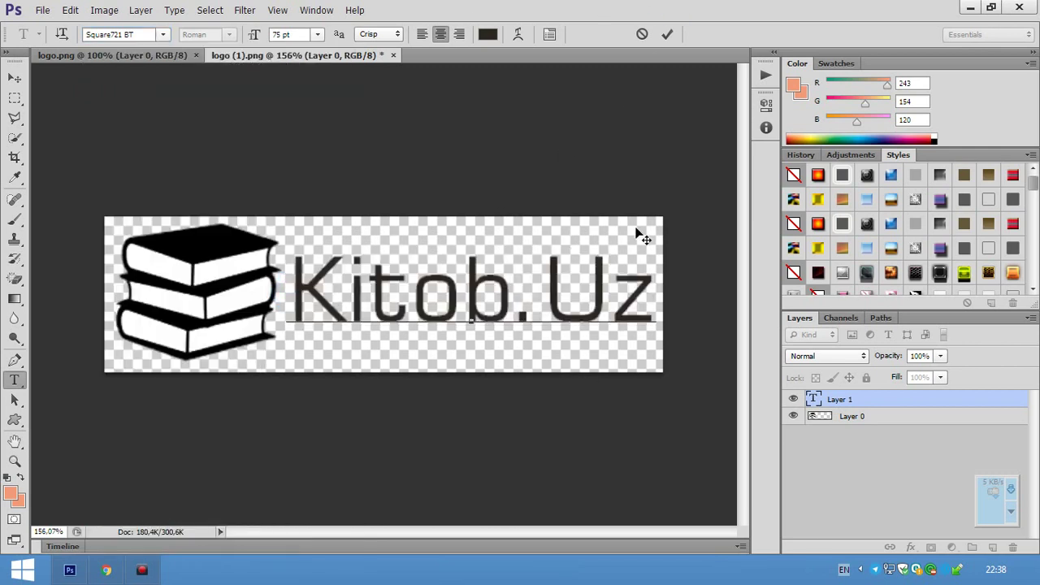
left_click_drag(280, 301, 332, 297)
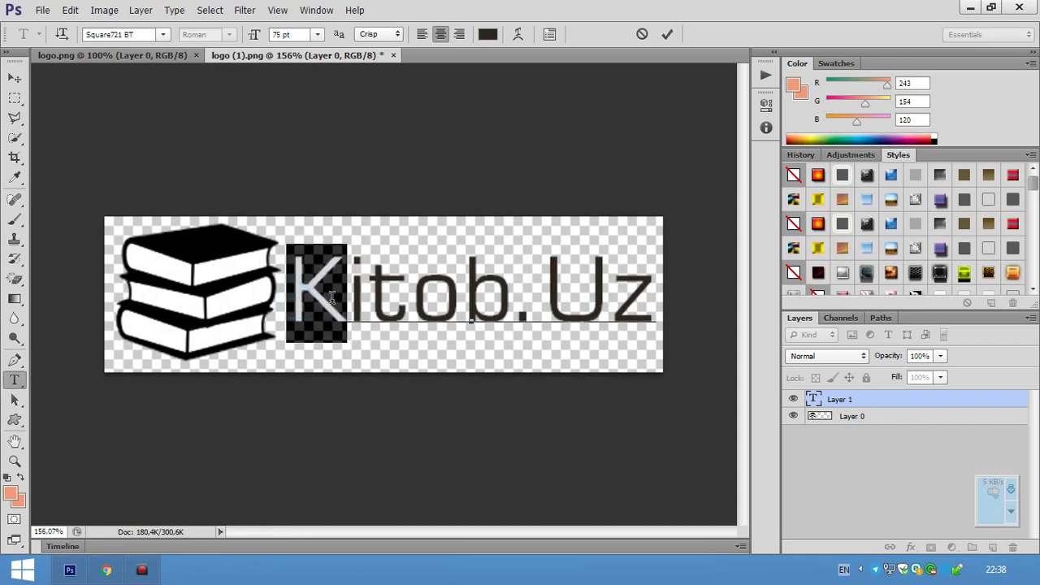
Sample the pink (R246 G112 B112) from the reference logo's K, then return to logo (1).png
left_click(112, 55)
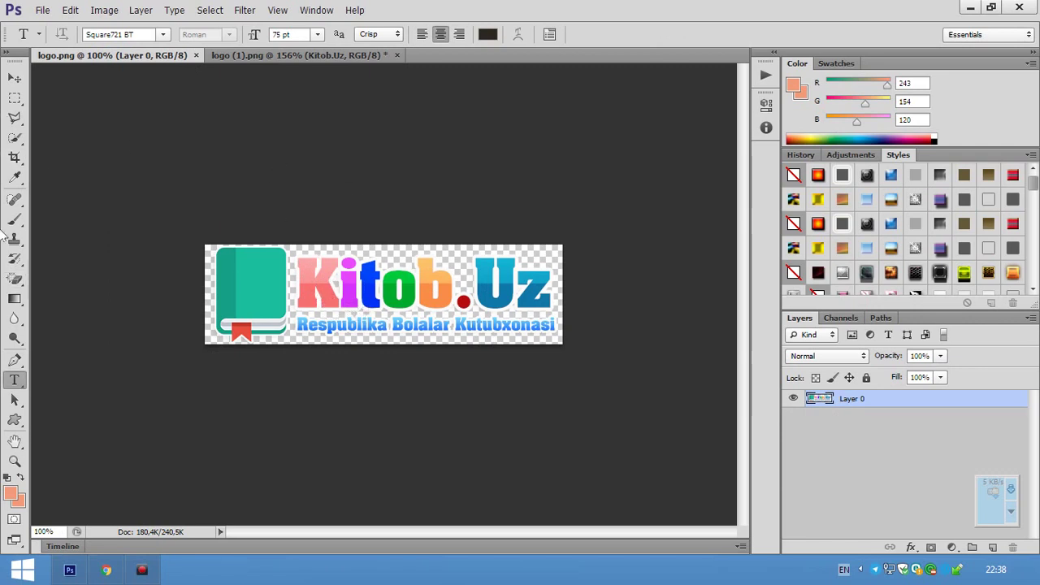
key("alt")
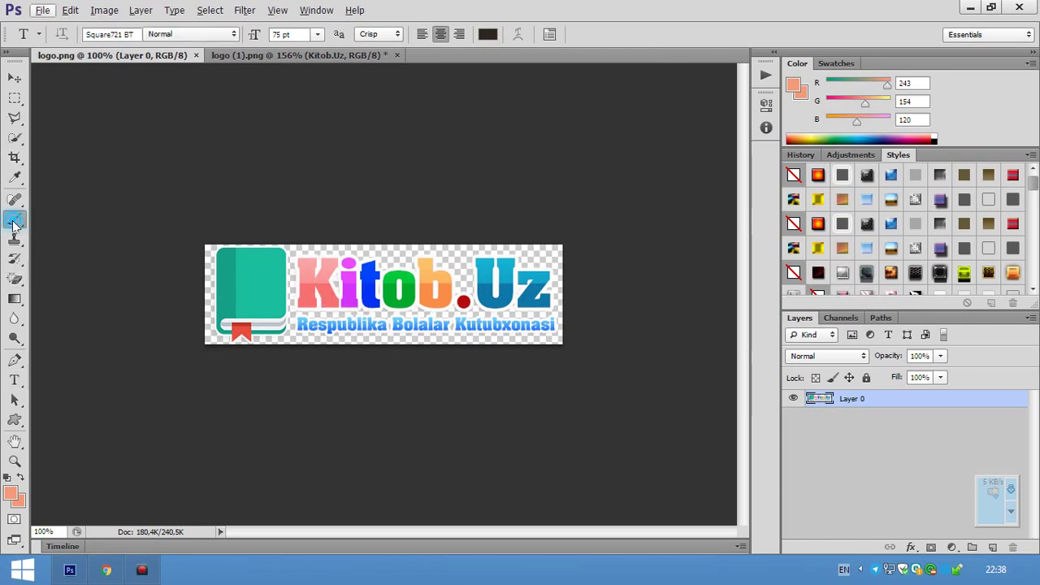
left_click(14, 219)
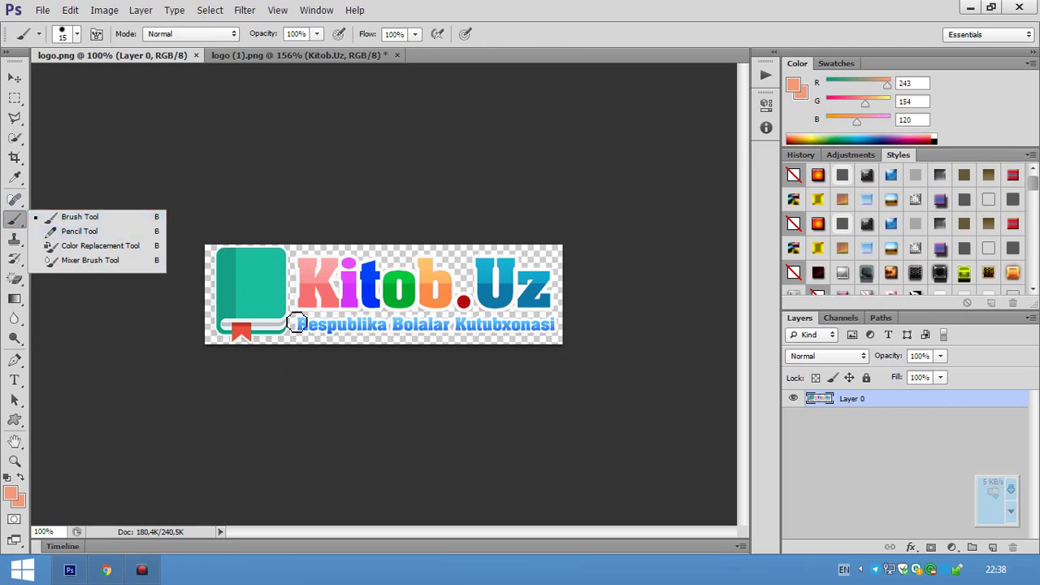
left_click_drag(262, 278, 312, 290)
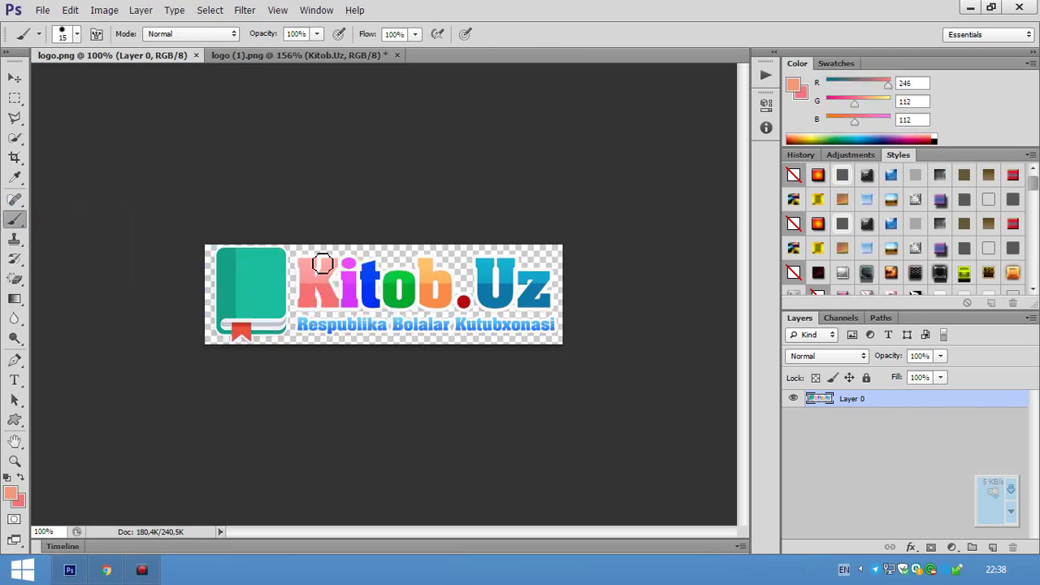
left_click(259, 57)
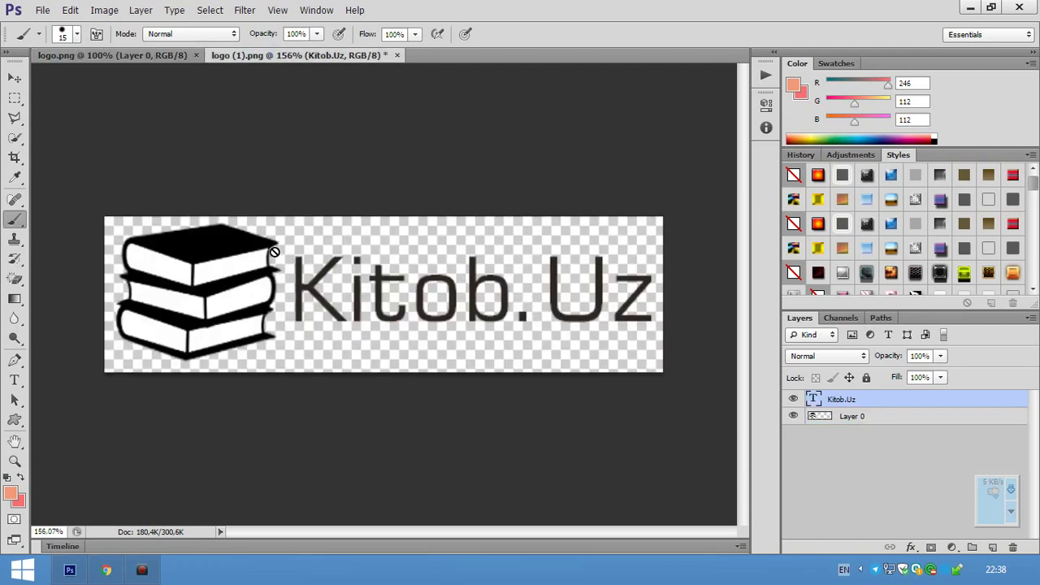
left_click(14, 380)
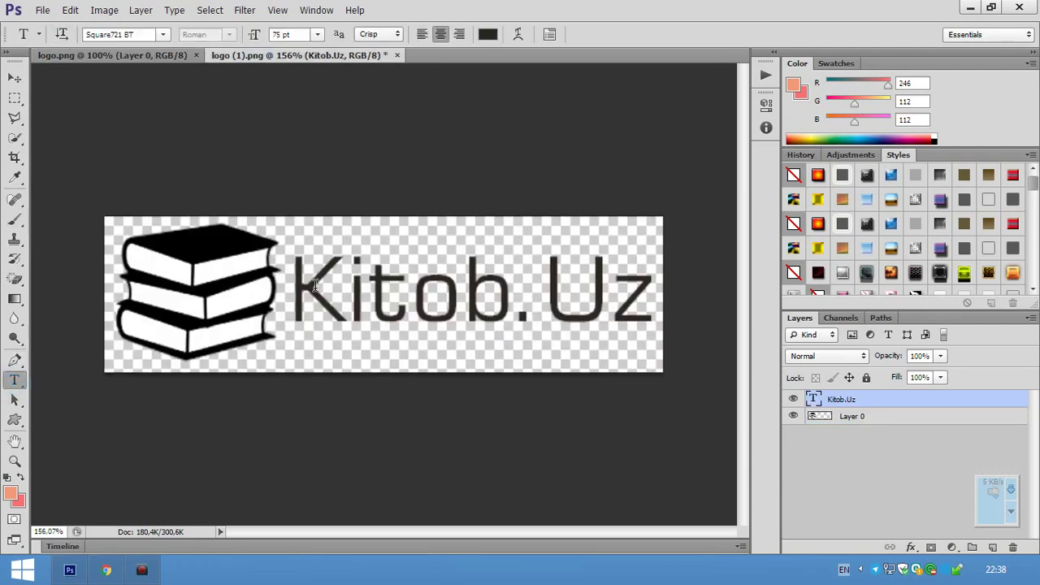
Colour the K of Kitob.Uz pink-red via the text colour picker
left_click_drag(313, 284, 279, 284)
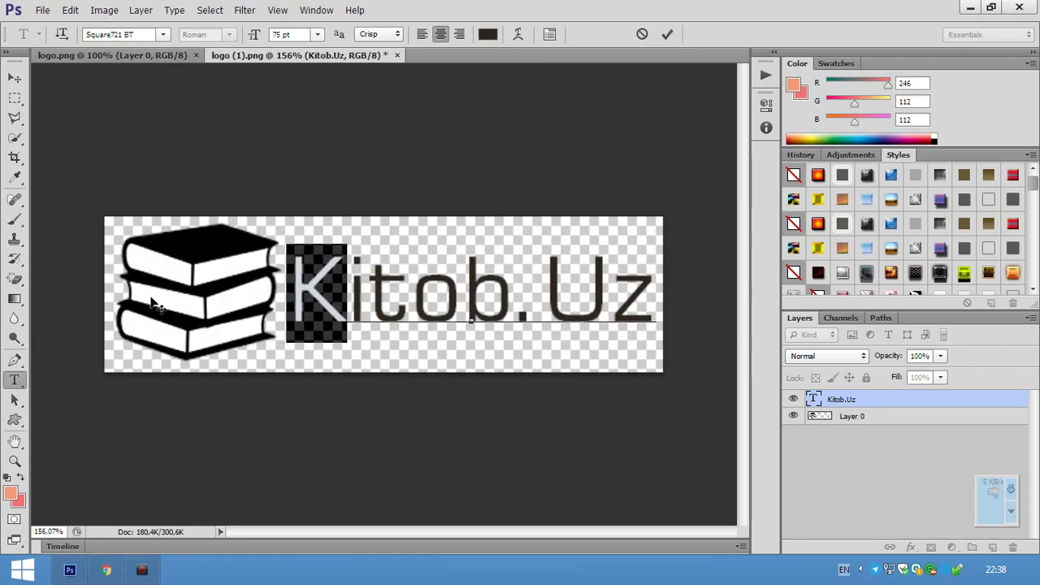
type("x")
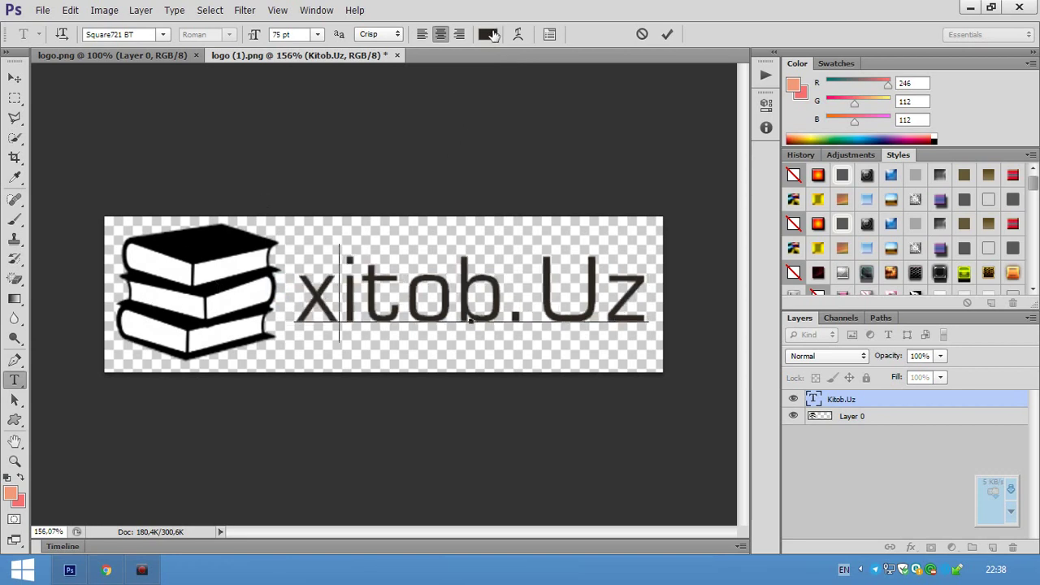
key("ctrl+z")
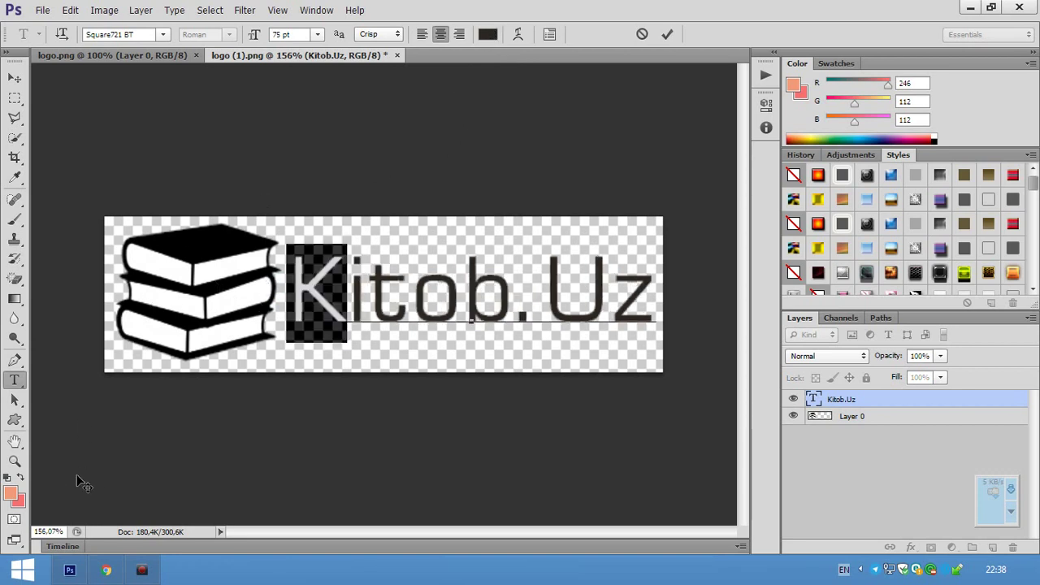
left_click(22, 478)
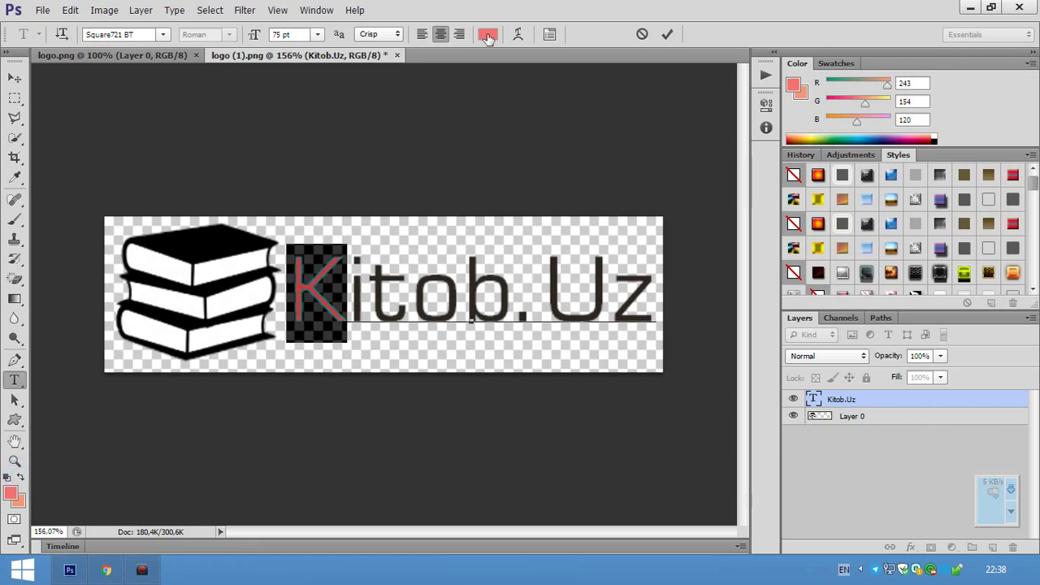
left_click(487, 36)
left_click(644, 126)
Sample the magenta of the reference logo's i as the new colour and return to logo (1).png
left_click(666, 38)
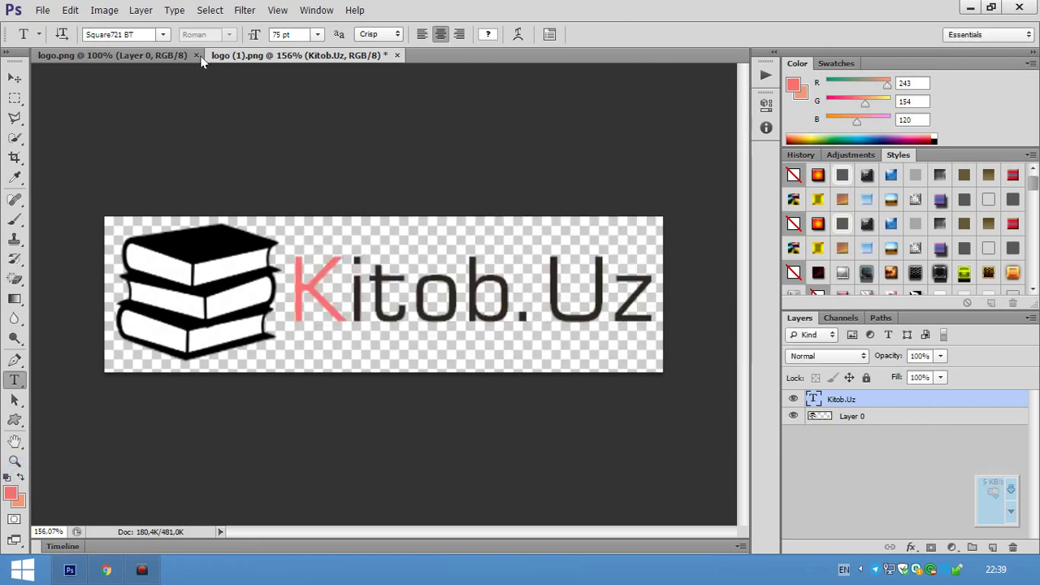
left_click(147, 55)
left_click(15, 177)
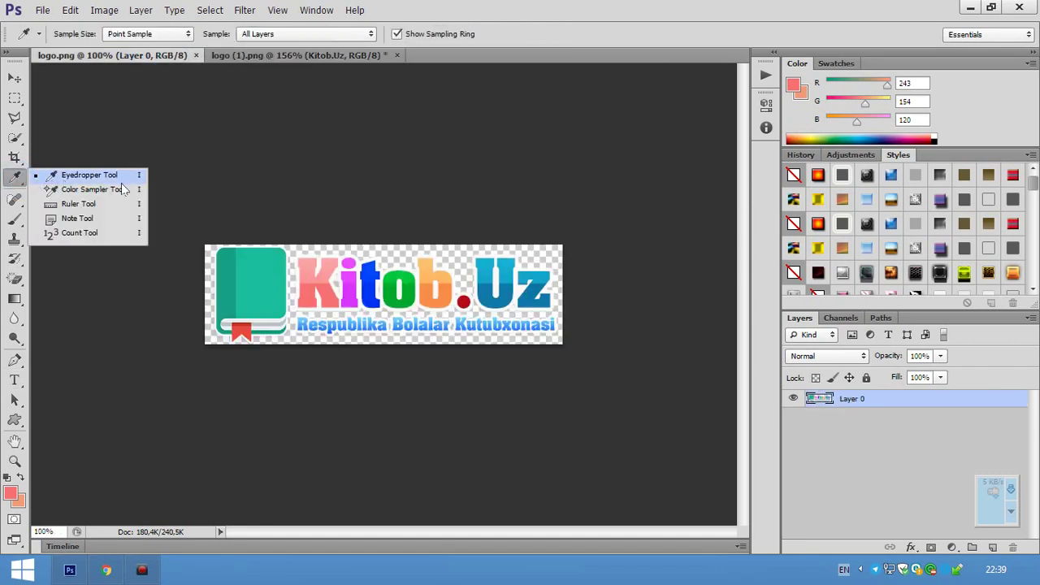
left_click(351, 300)
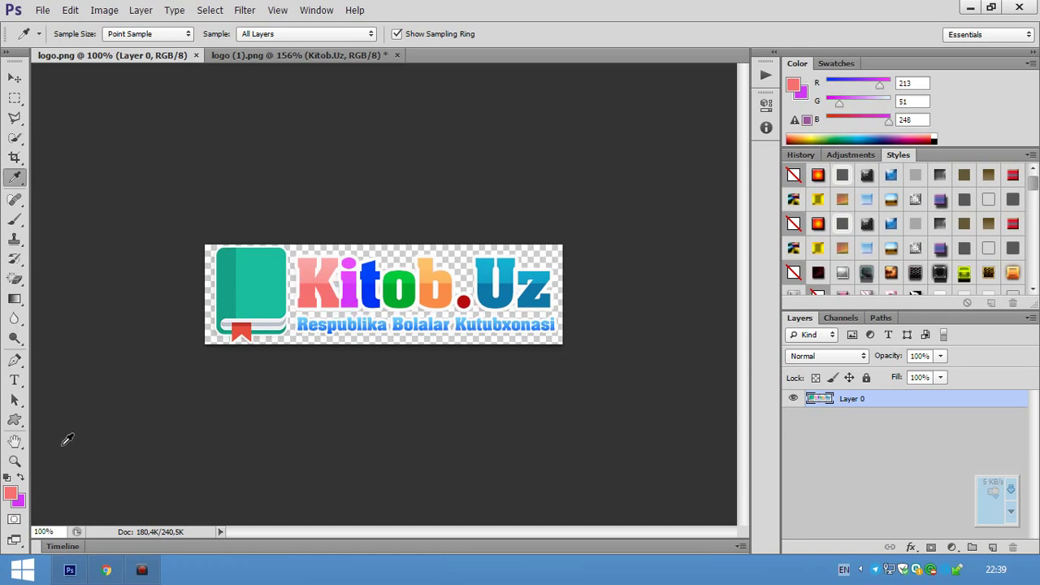
key("x")
left_click(274, 55)
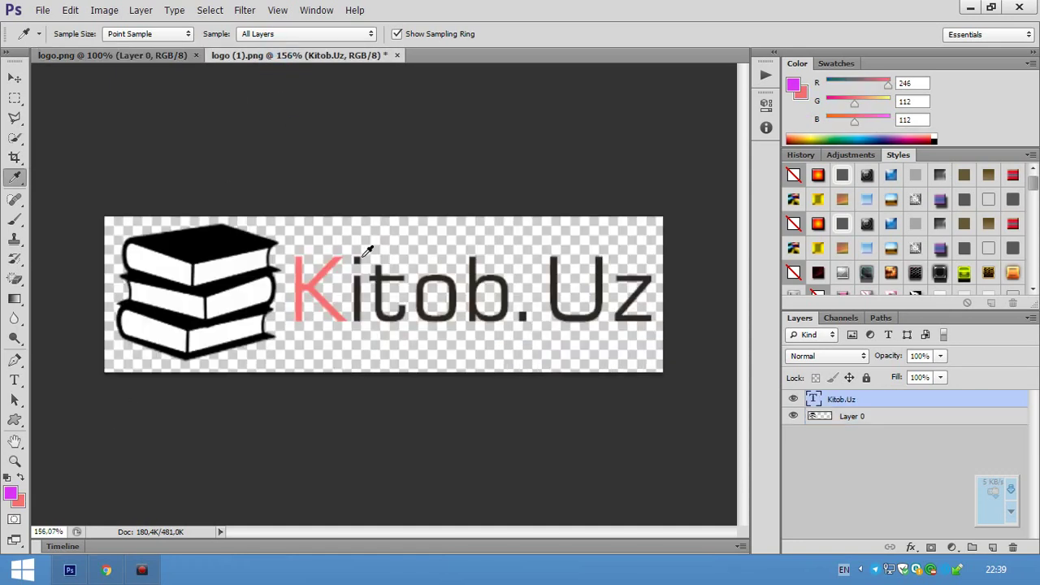
Colour the letter i of Kitob.Uz with the sampled magenta
left_click(14, 379)
left_click_drag(368, 307, 340, 306)
left_click(487, 34)
left_click(795, 85)
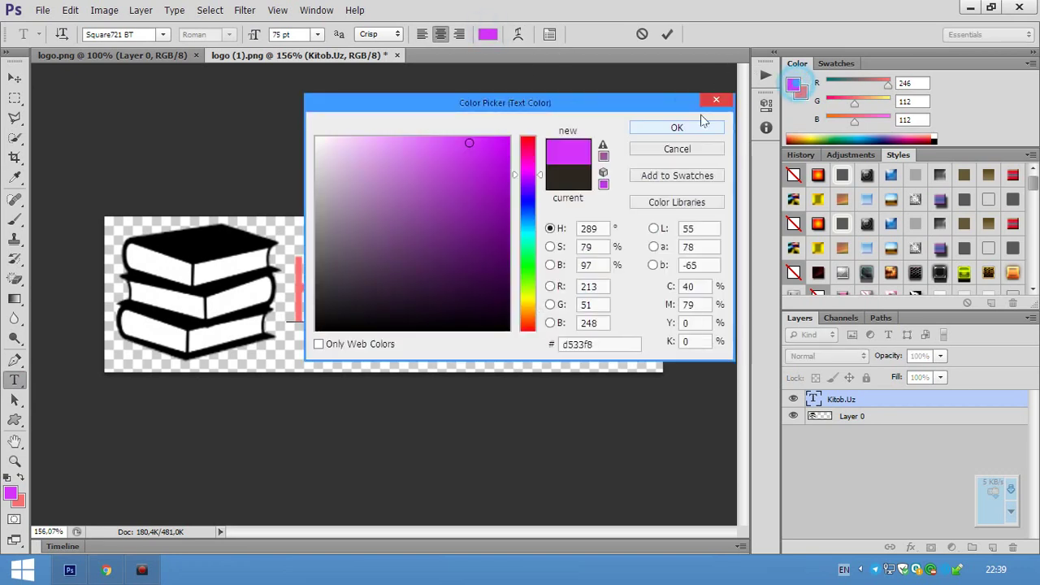
left_click(677, 128)
Colour the letter t blue
left_click_drag(413, 284, 367, 284)
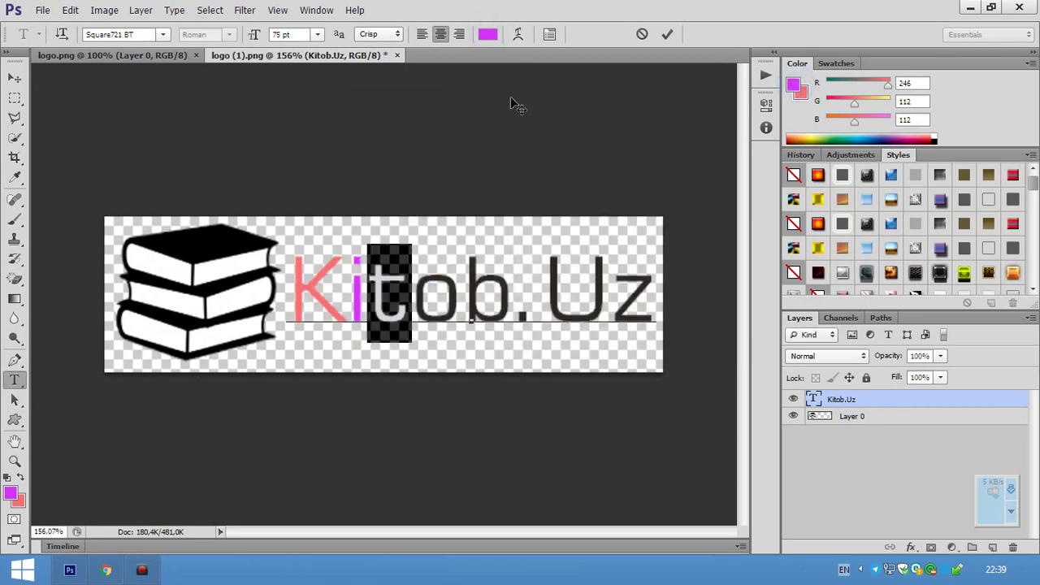
left_click(488, 34)
left_click(796, 85)
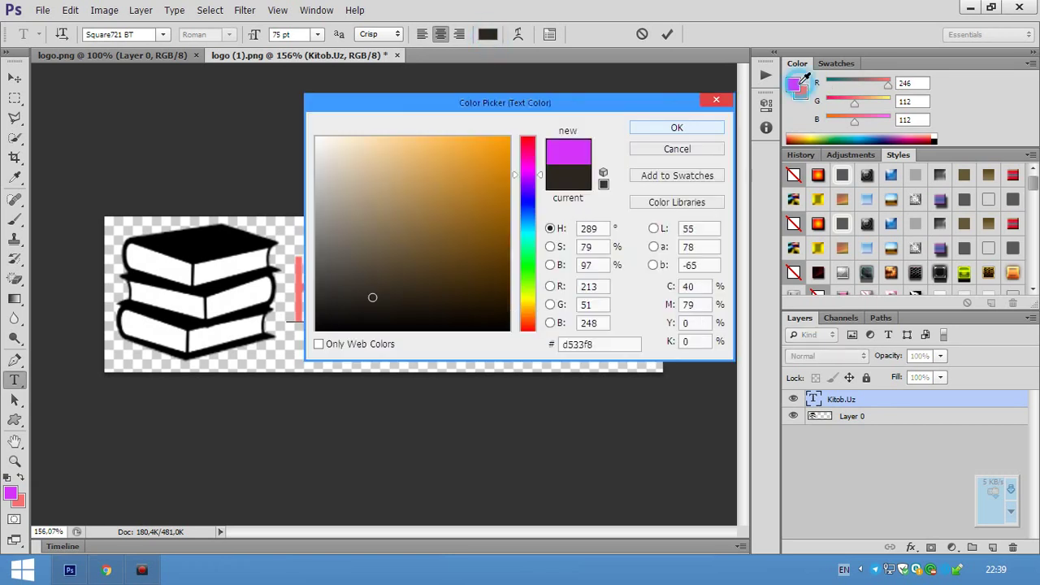
left_click(528, 197)
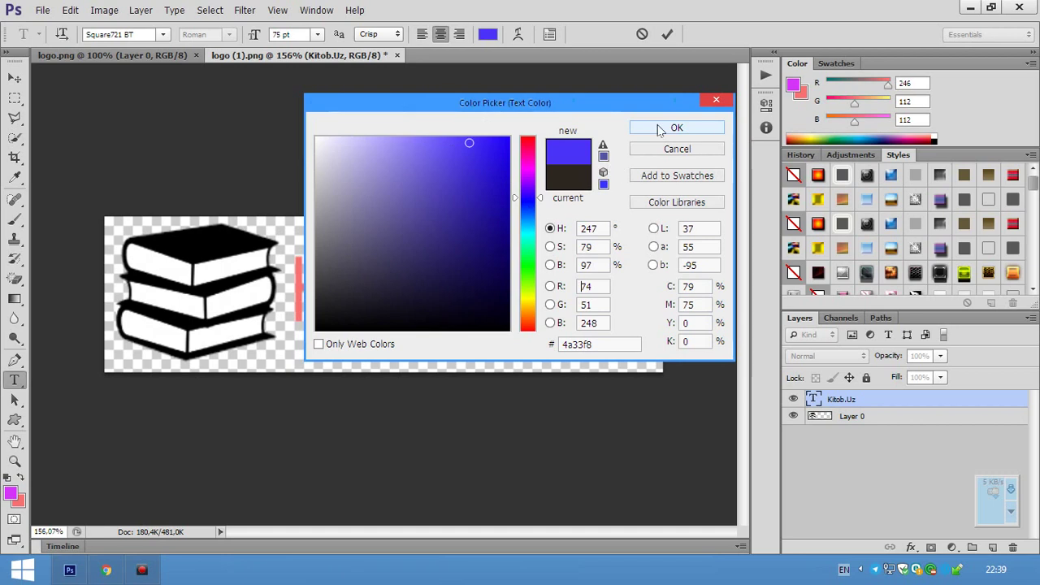
left_click(673, 127)
Colour the letter o bright green
key("Right")
key("shift+Right")
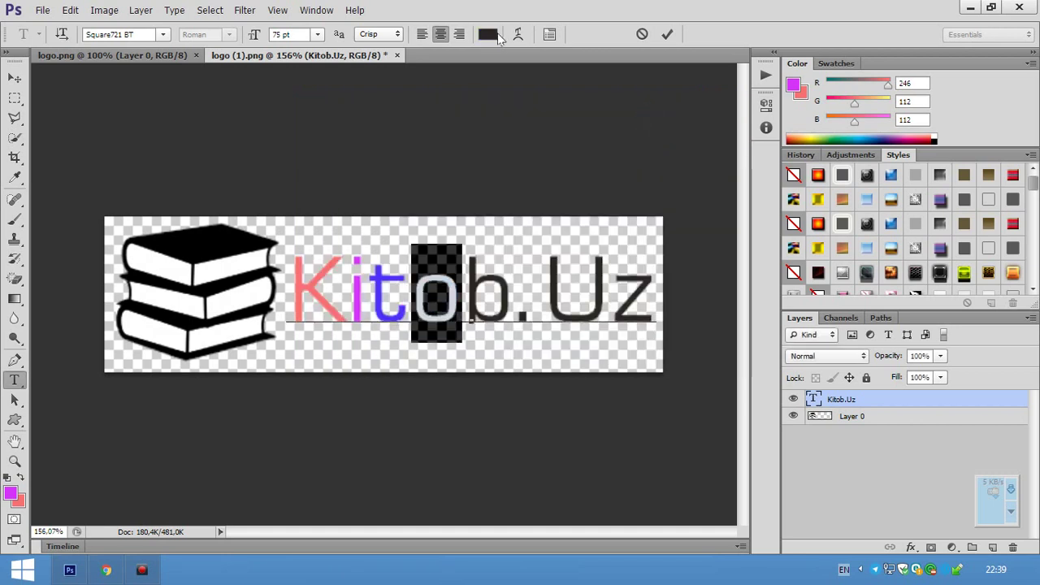
left_click(489, 35)
left_click(533, 272)
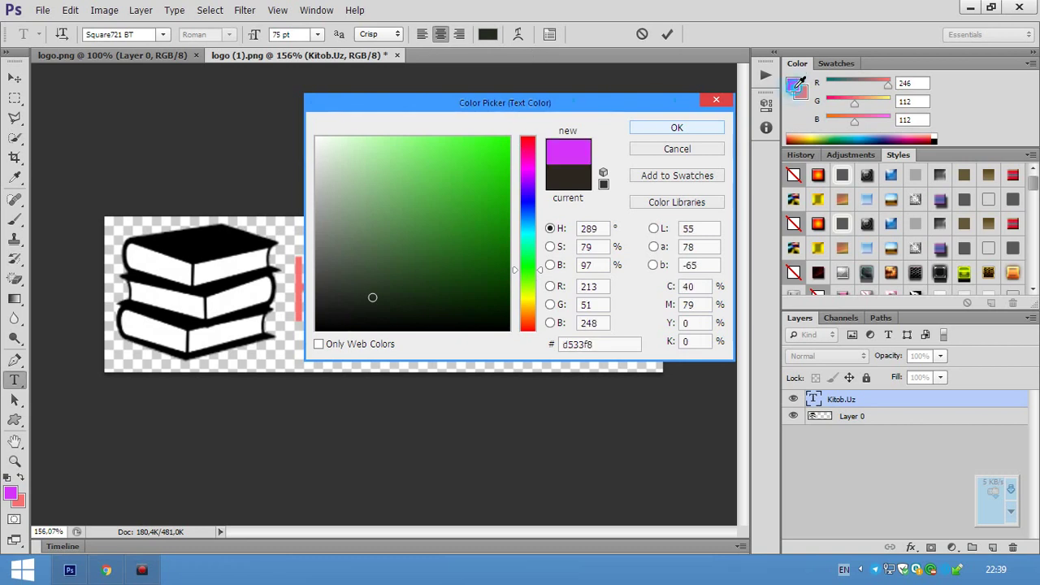
left_click(794, 85)
left_click(526, 267)
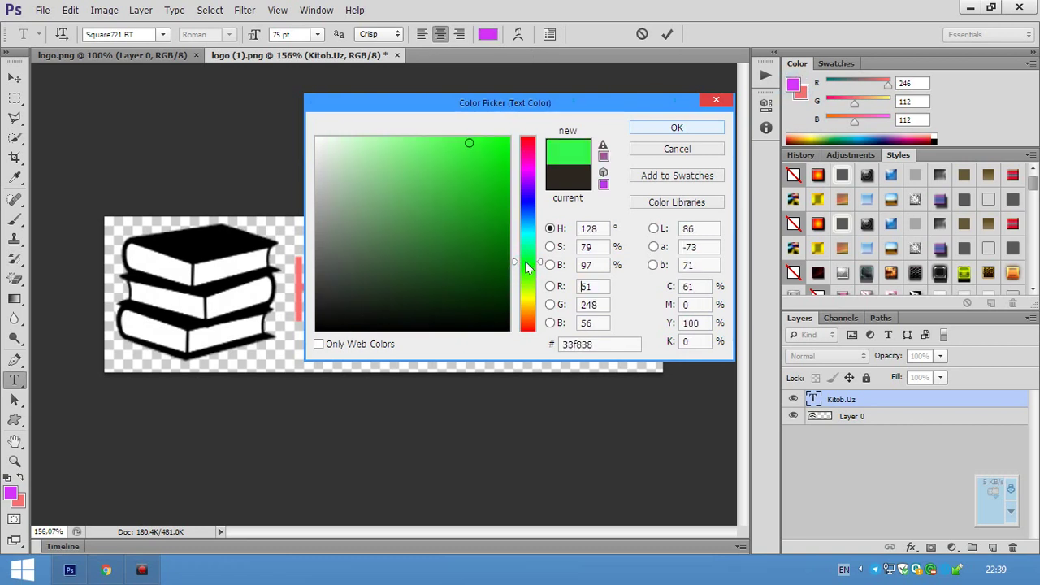
left_click(677, 129)
Colour the letter b yellow-lime and check the result
key("Right")
key("shift+Right")
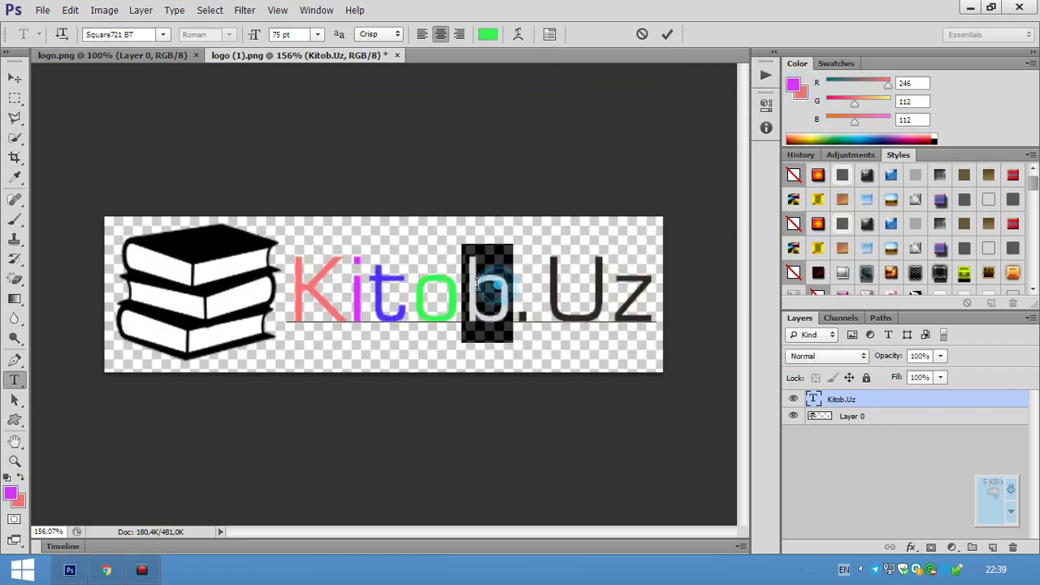
left_click(488, 34)
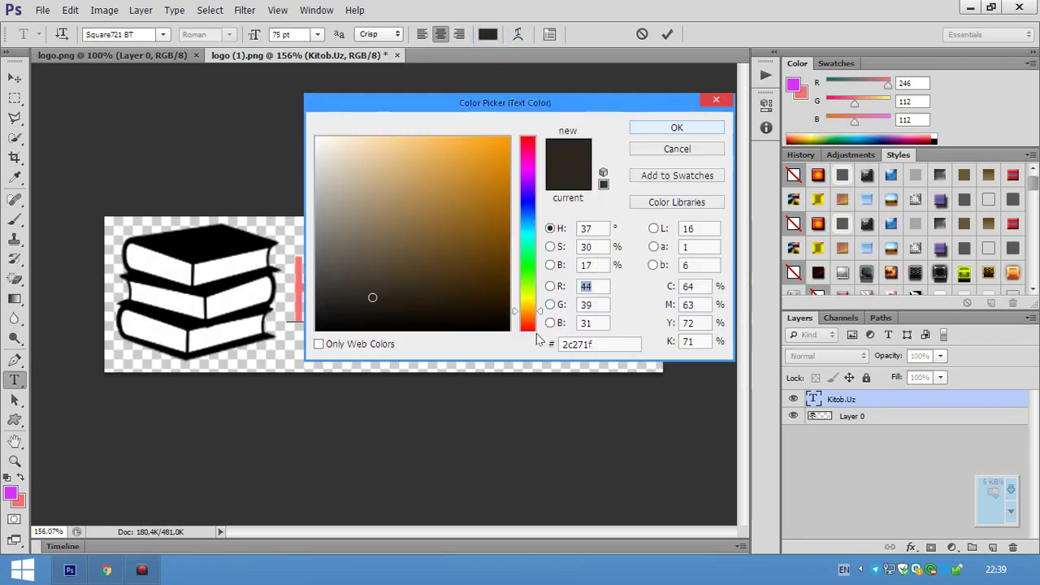
left_click(528, 175)
left_click(469, 144)
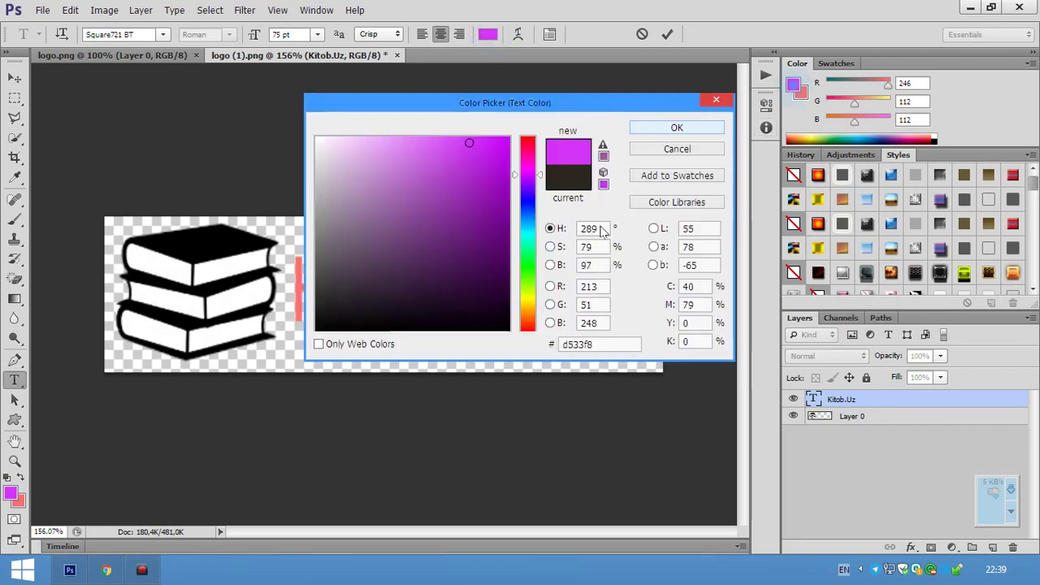
mouse_move(530, 175)
left_mouse_down()
mouse_move(531, 148)
mouse_move(528, 301)
left_mouse_up()
left_click(686, 129)
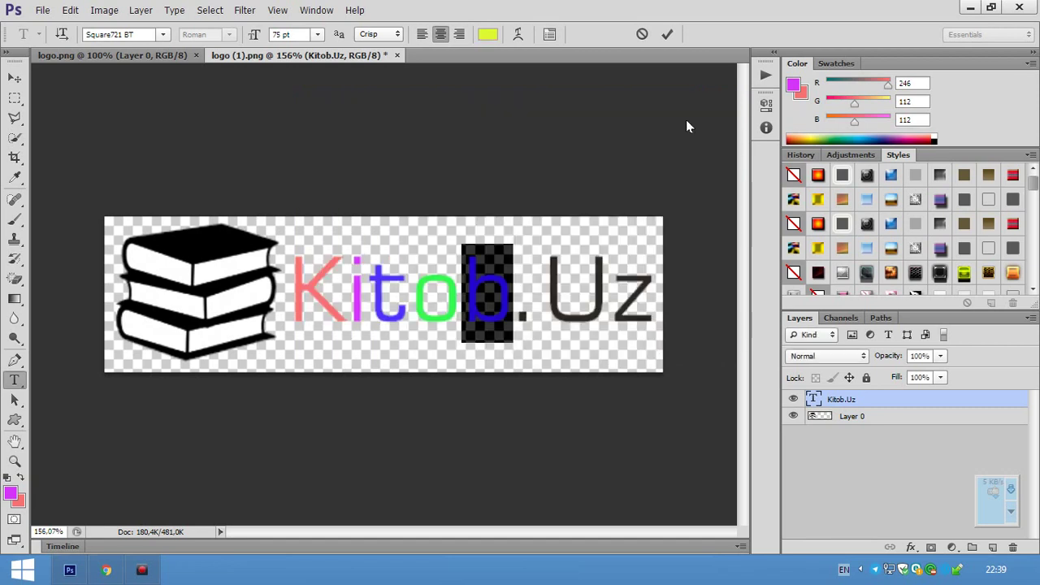
left_click(472, 300)
left_click_drag(530, 297, 691, 298)
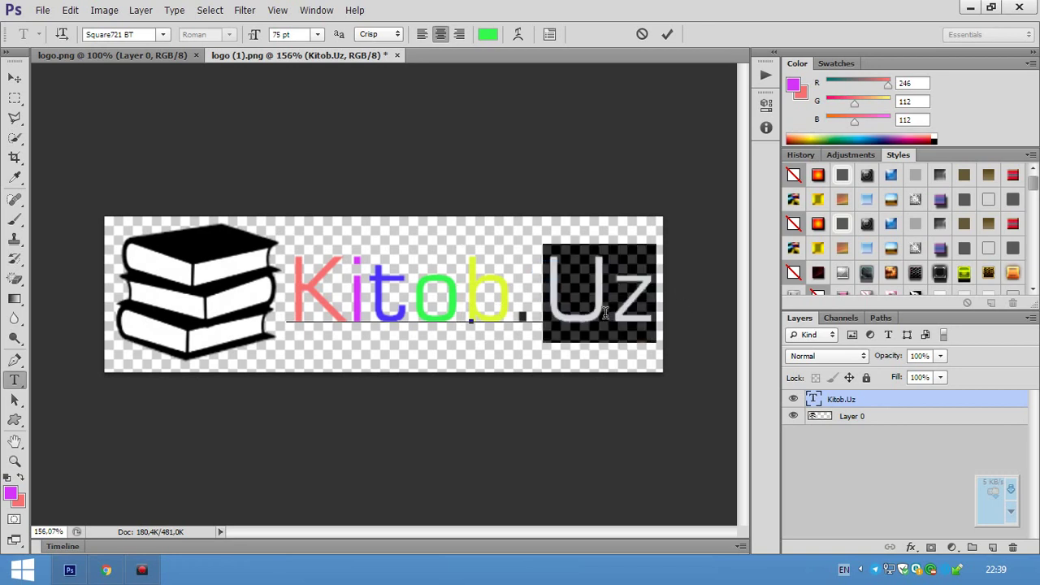
Apply a Styles-panel glow preset to Kitob.Uz, then switch its Outer Glow and Drop Shadow off
left_click(669, 35)
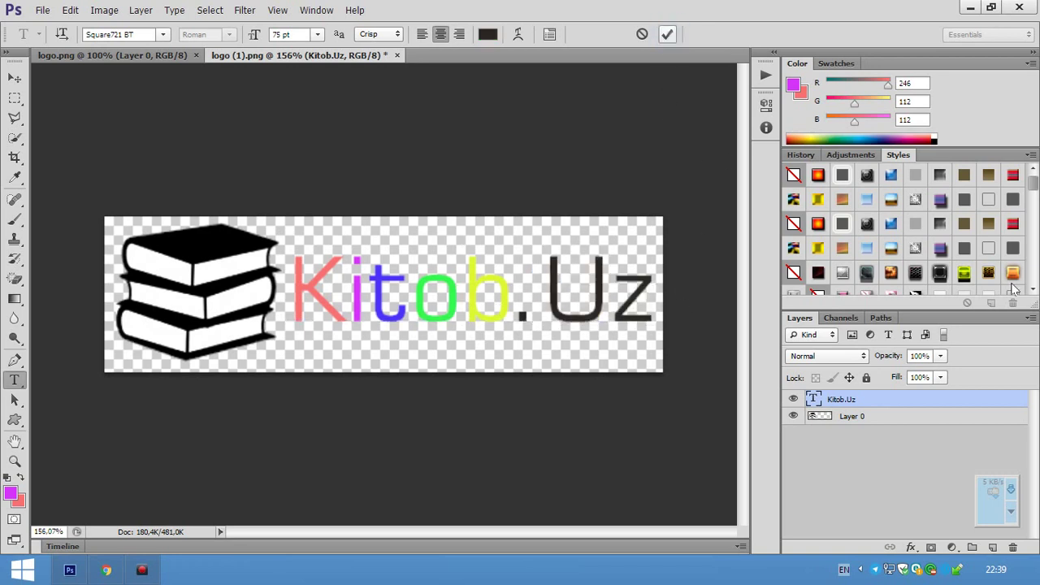
left_click_drag(1033, 185, 1035, 289)
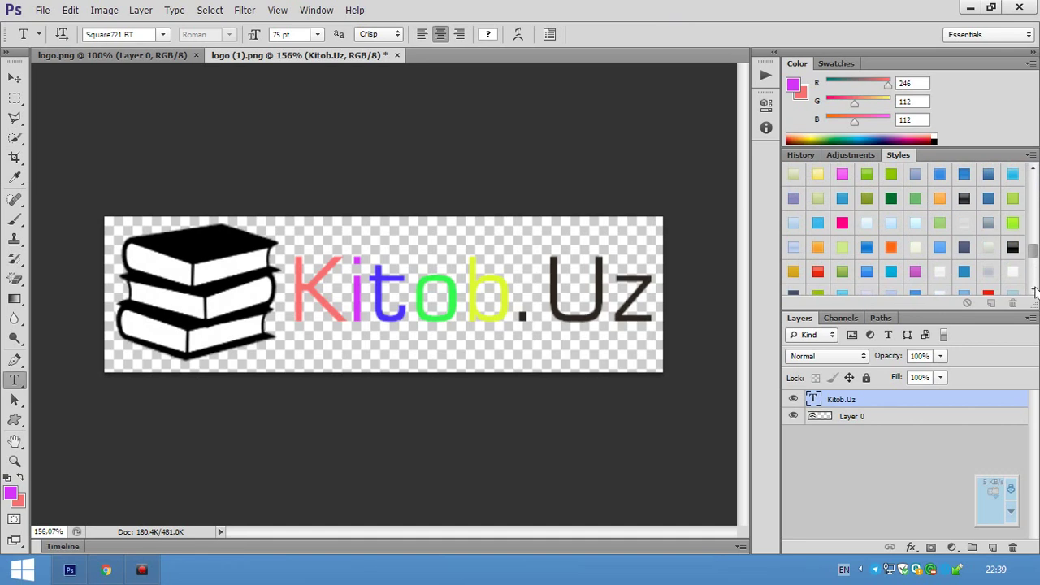
left_click_drag(1035, 258, 1037, 291)
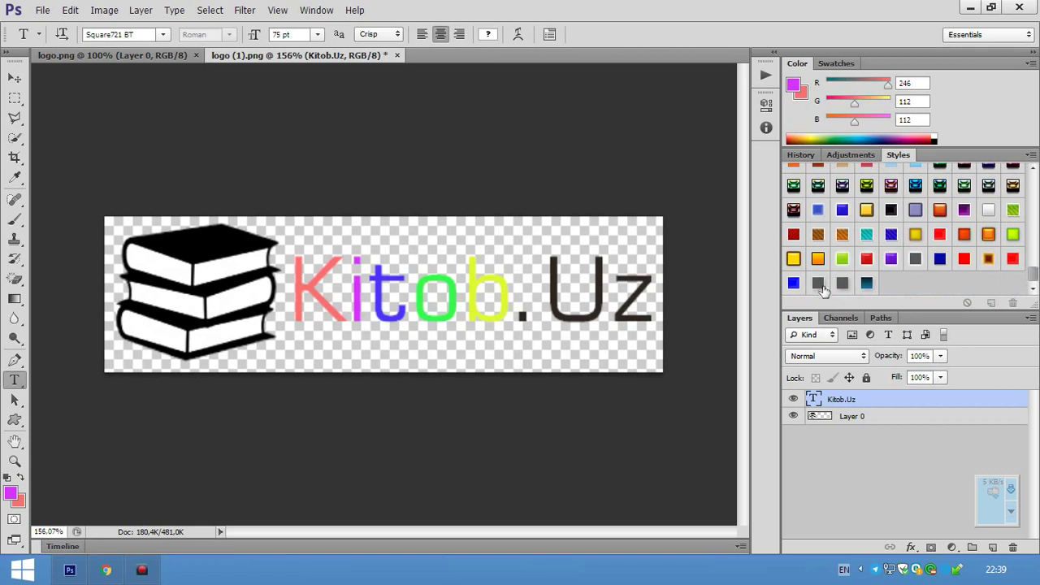
left_click(818, 284)
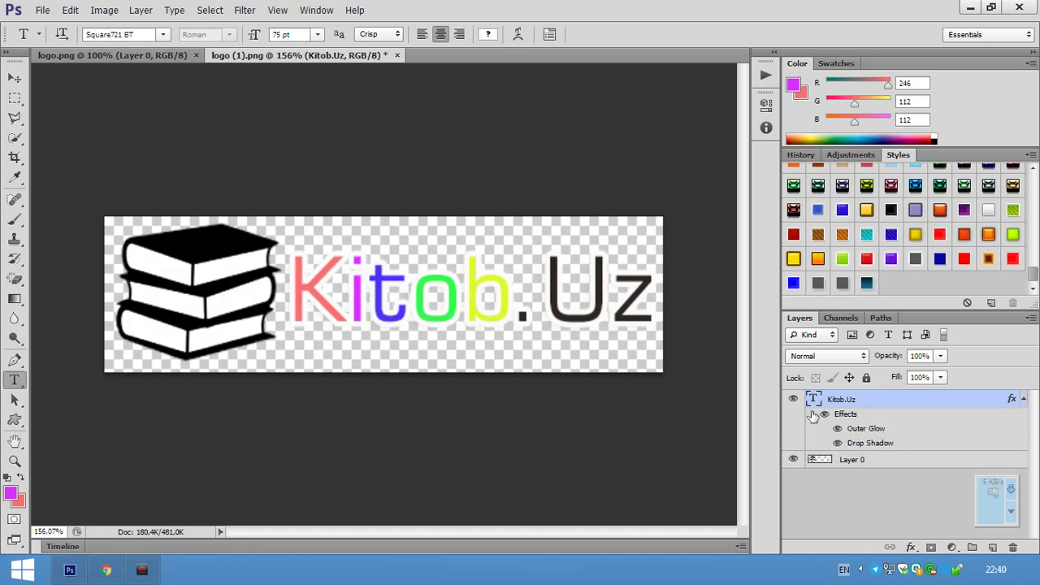
left_click(826, 416)
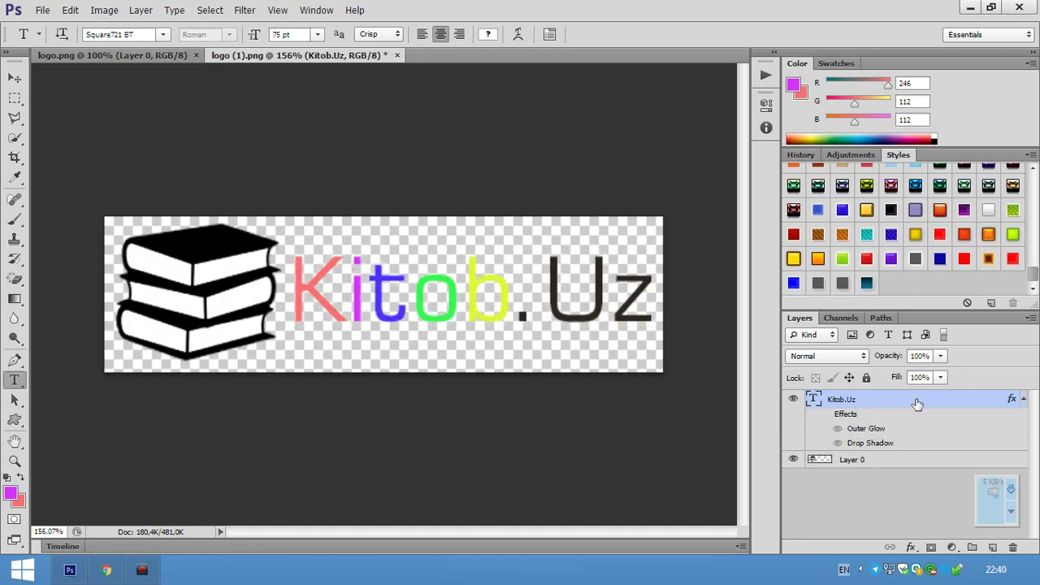
Turn on Outer Glow and Drop Shadow in the Kitob.Uz layer style
double_click(917, 404)
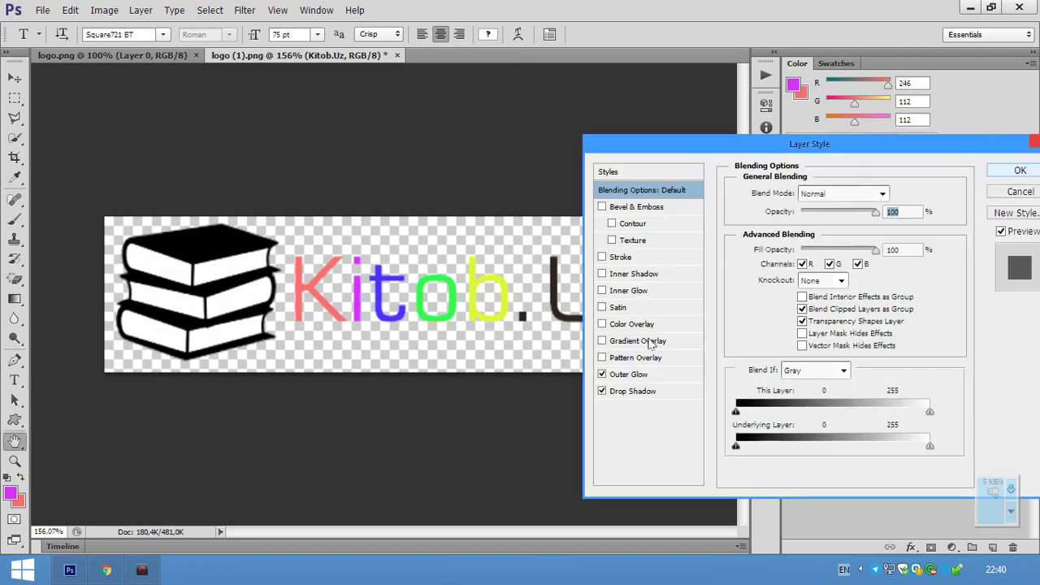
left_click(634, 374)
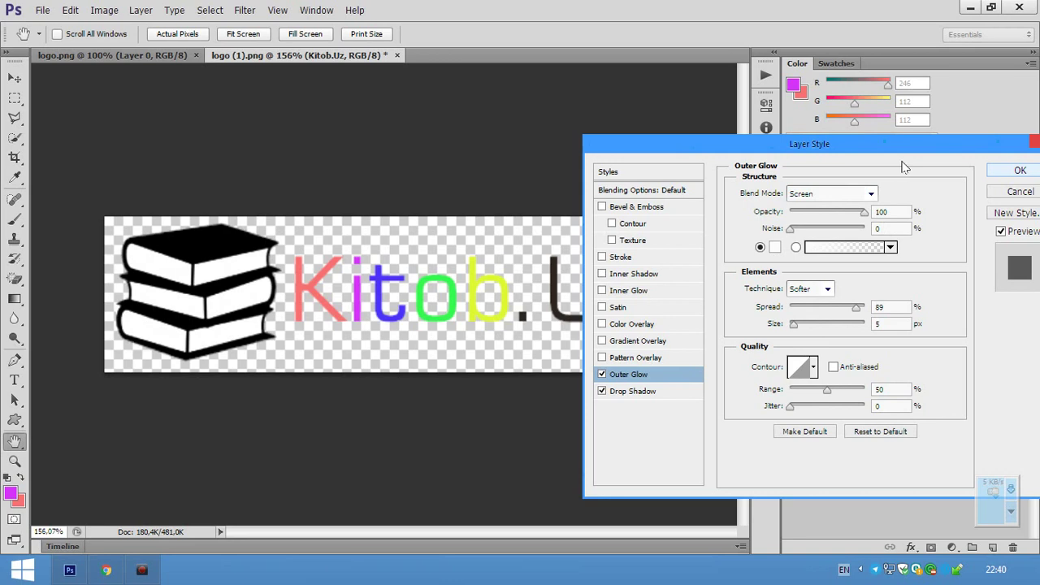
left_click_drag(872, 147, 785, 144)
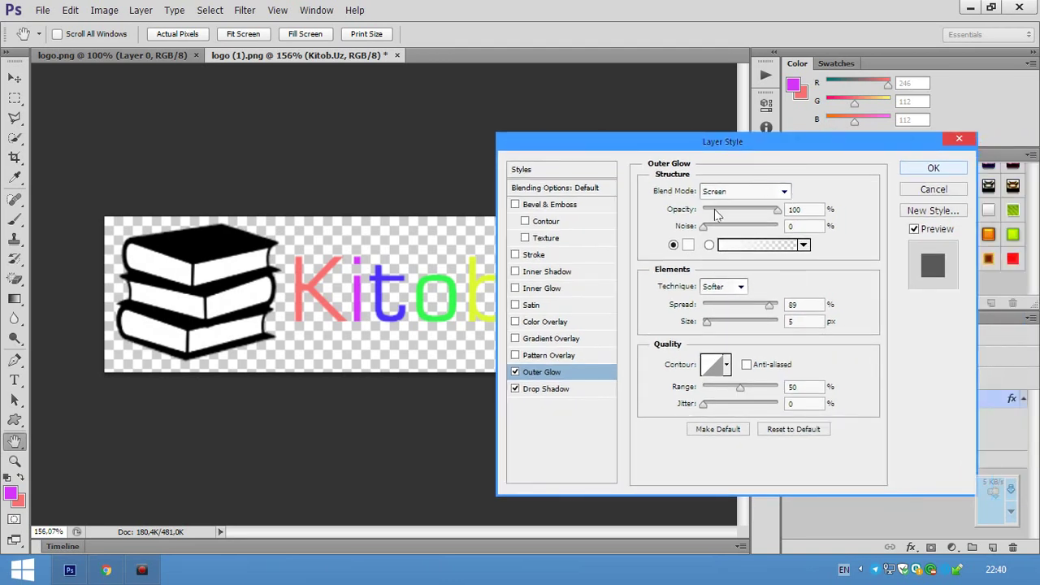
left_click(520, 389)
left_click(514, 376)
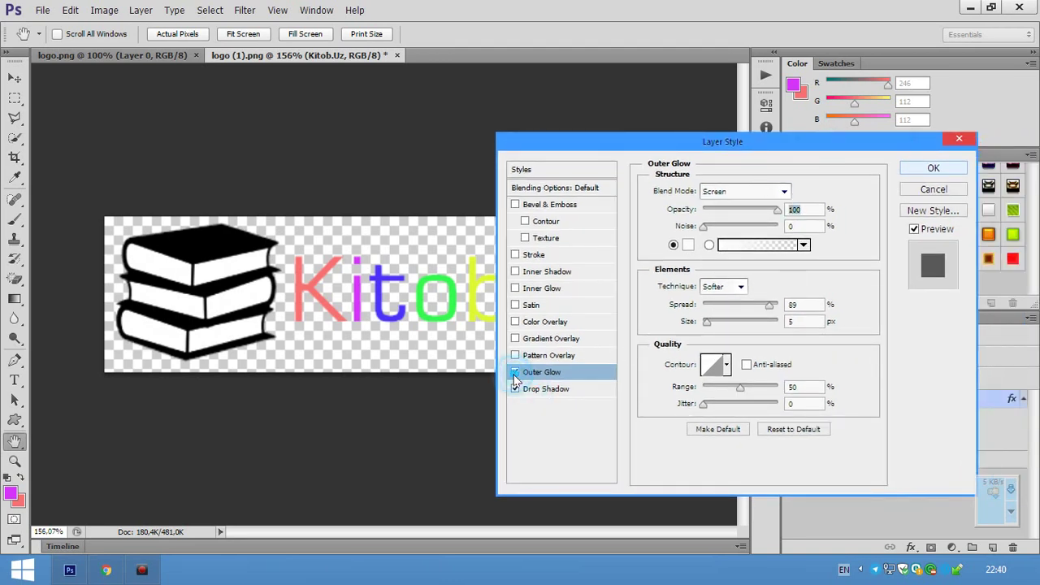
left_click(516, 390)
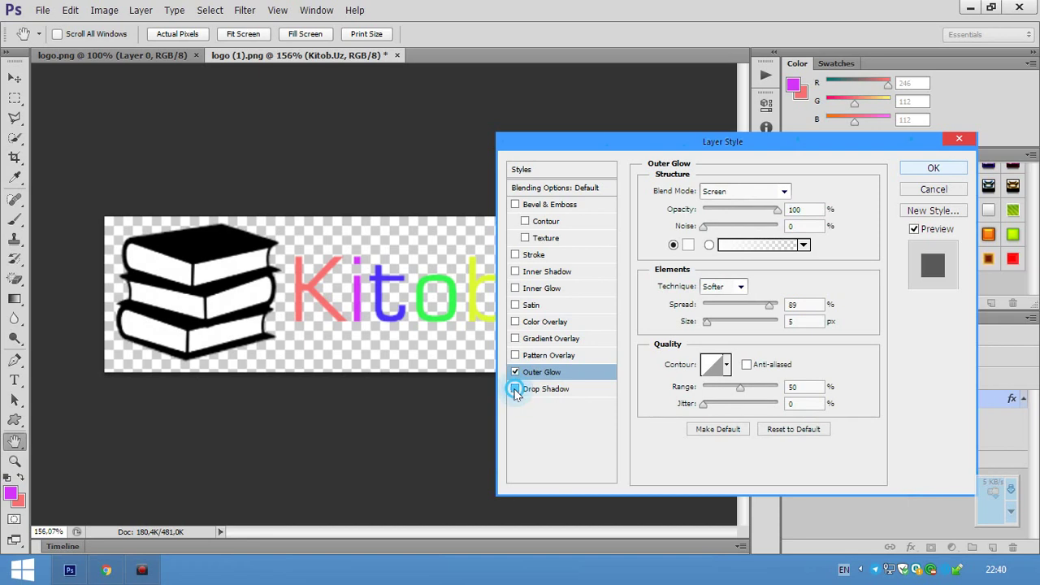
mouse_move(781, 144)
left_mouse_down()
mouse_move(506, 128)
mouse_move(544, 126)
left_mouse_up()
Apply the glow and shadow, then clear them with the None style swatch
key("Return")
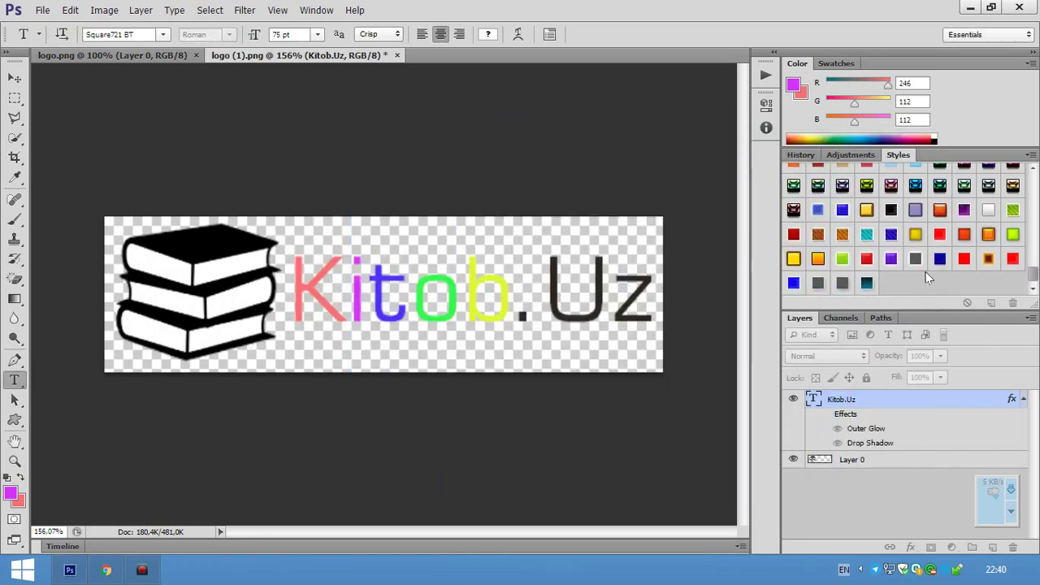
scroll(926, 285, "up", 3)
scroll(933, 227, "up", 2)
scroll(932, 224, "up", 2)
scroll(932, 222, "up", 2)
scroll(932, 223, "up", 3)
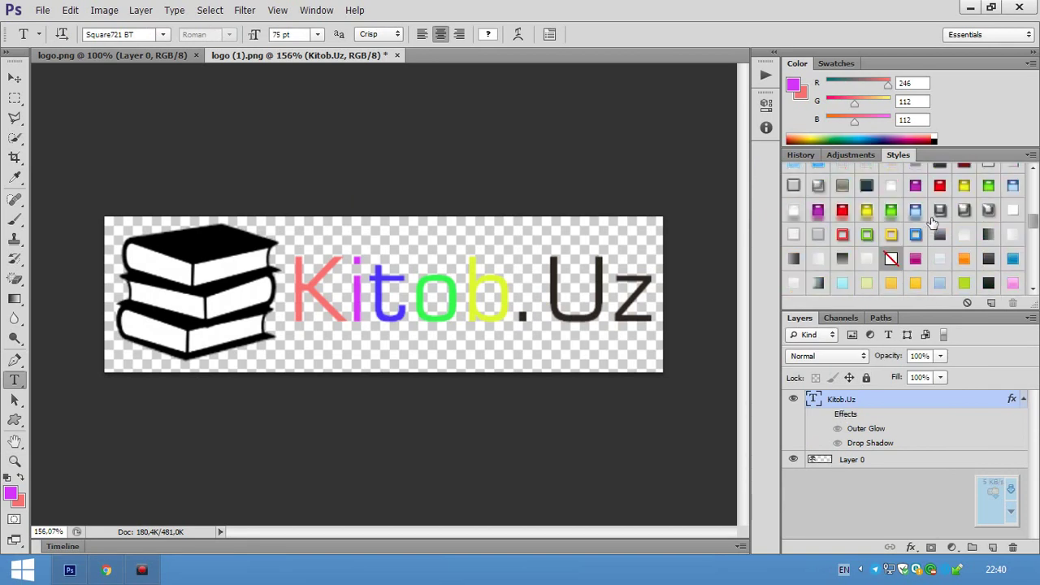
left_click(891, 270)
Reopen the Layer Style dialog for the Kitob.Uz text layer
scroll(918, 277, "down", 2)
scroll(919, 276, "down", 3)
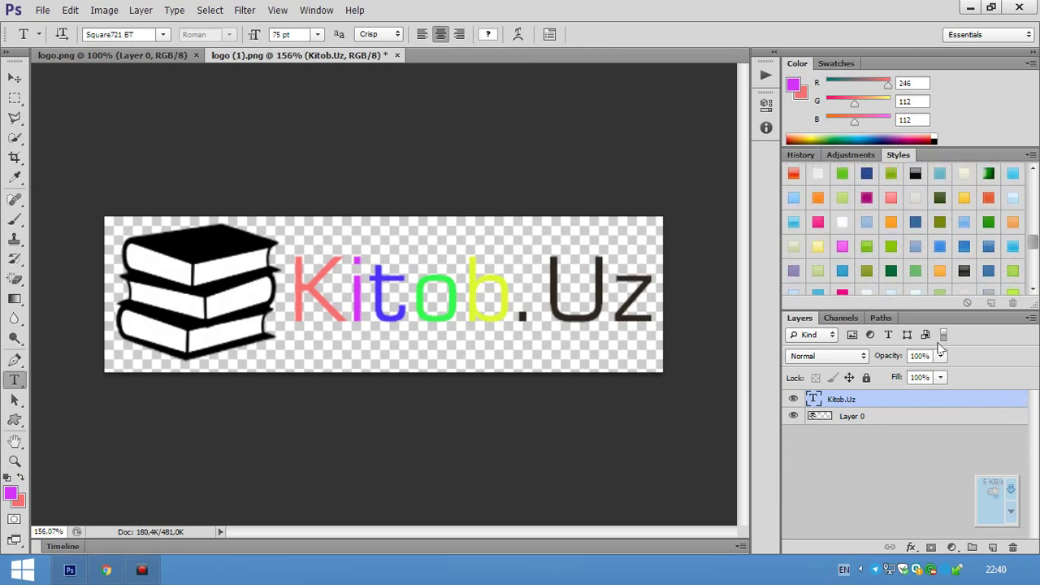
double_click(940, 404)
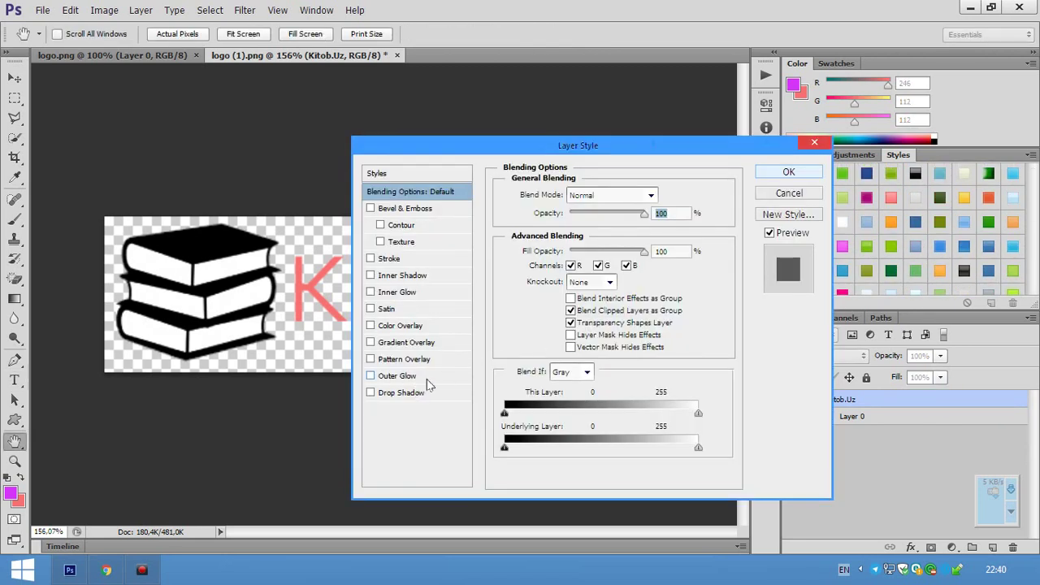
Enable Outer Glow on the Kitob.Uz text with a pure white colour
left_click(396, 377)
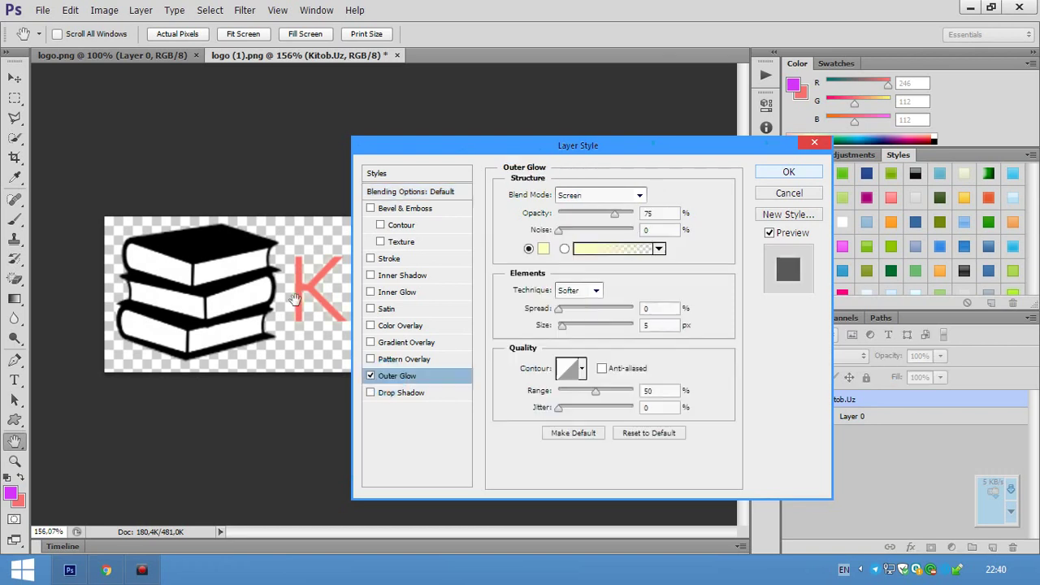
left_click(542, 248)
left_click_drag(382, 177, 284, 119)
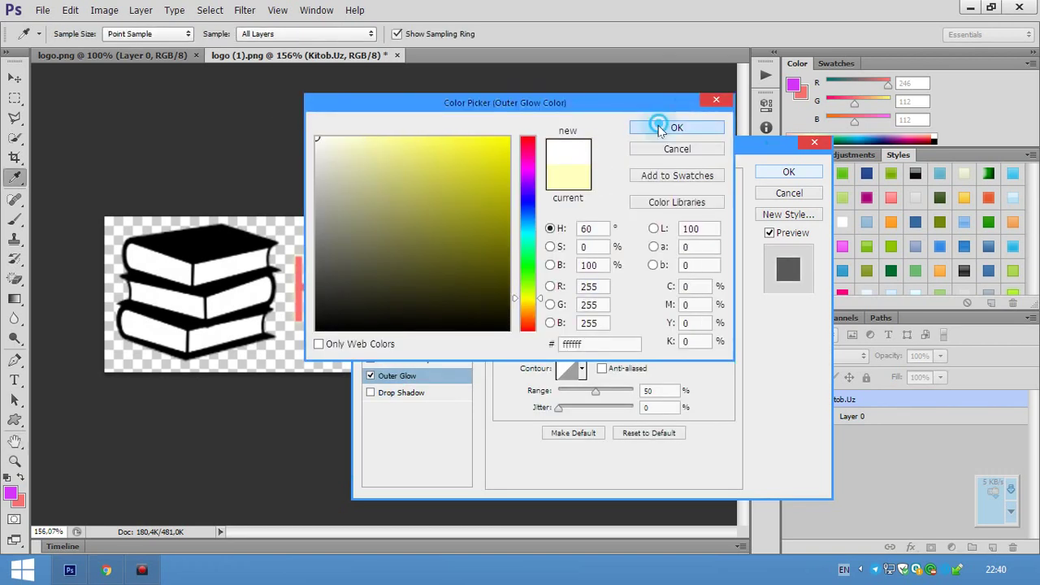
left_click(674, 128)
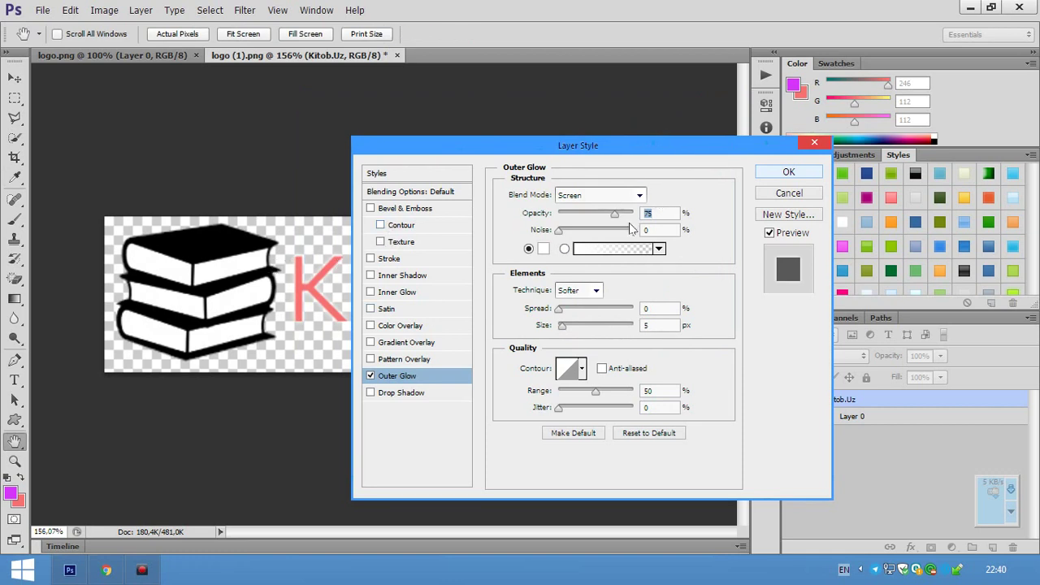
Set the glow to Screen mode, Opacity 80%, Spread 15% and Size 6 px
left_click(610, 195)
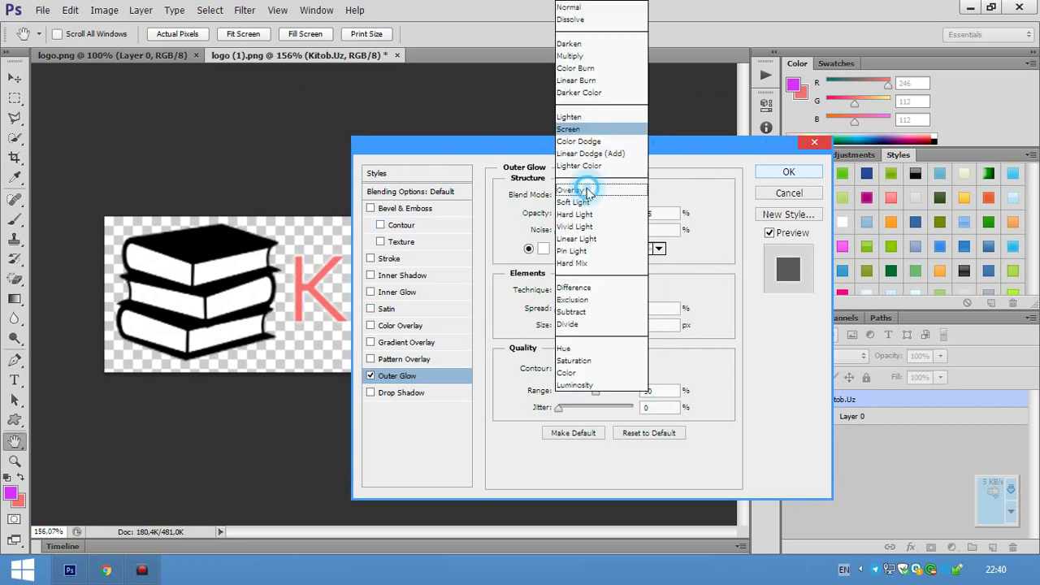
left_click(688, 206)
mouse_move(616, 214)
left_mouse_down()
mouse_move(625, 217)
mouse_move(619, 228)
left_mouse_up()
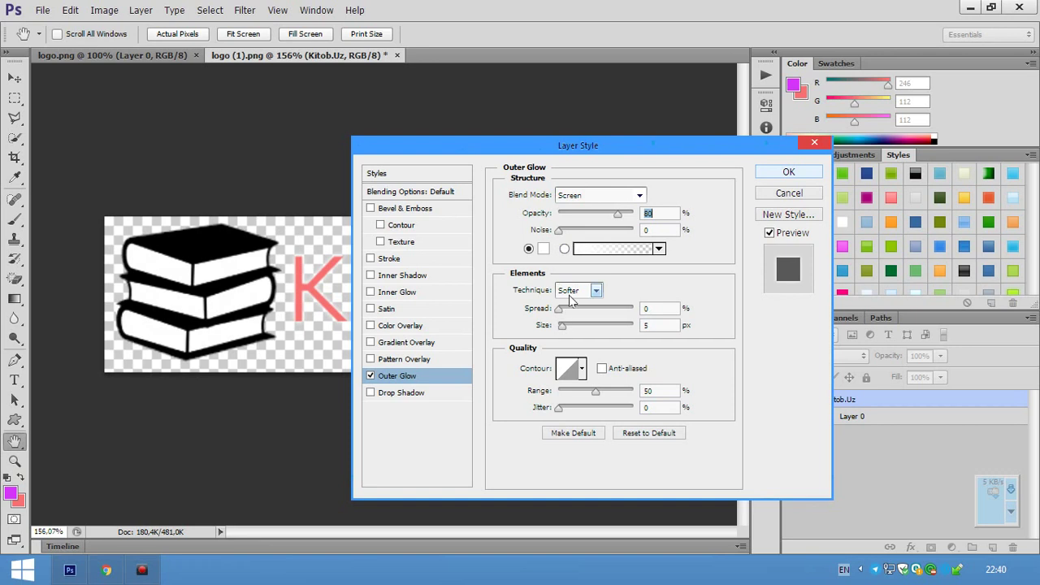
left_click_drag(559, 309, 569, 310)
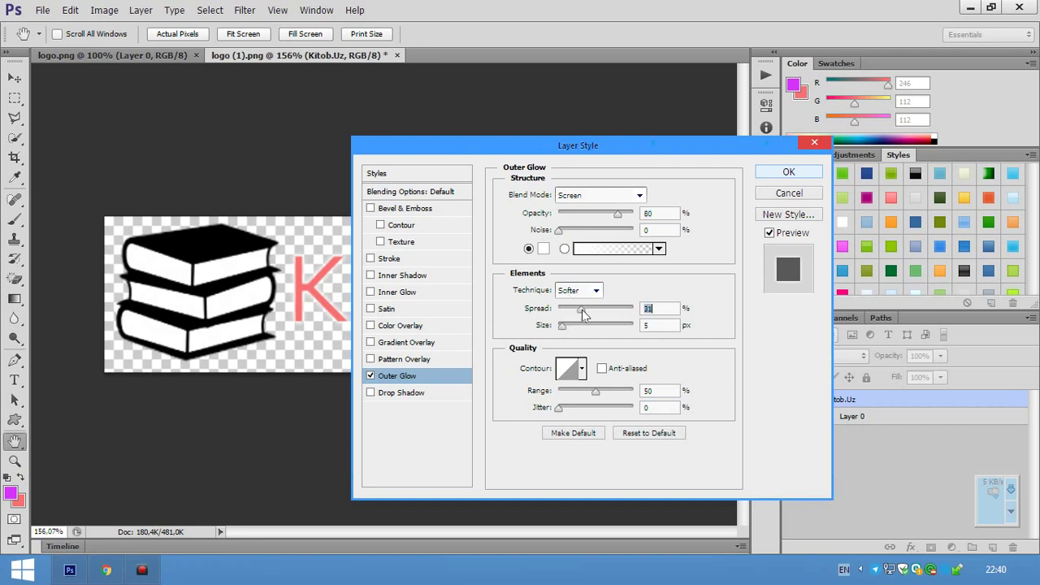
left_click_drag(585, 314, 574, 315)
left_click_drag(560, 326, 570, 328)
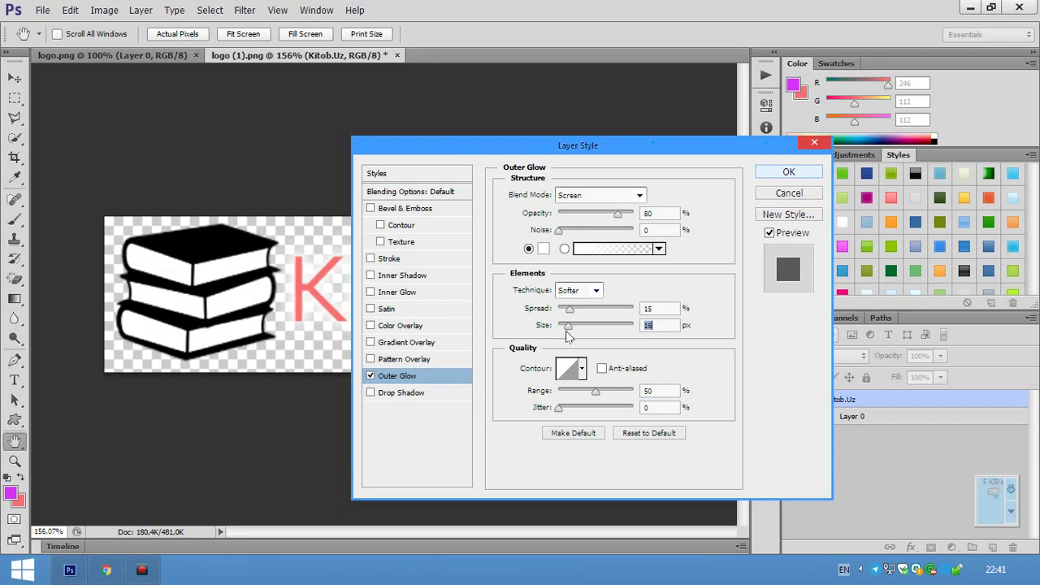
left_click_drag(567, 336, 564, 335)
Replace the outer glow with a white 3 px outside Stroke
left_click(371, 375)
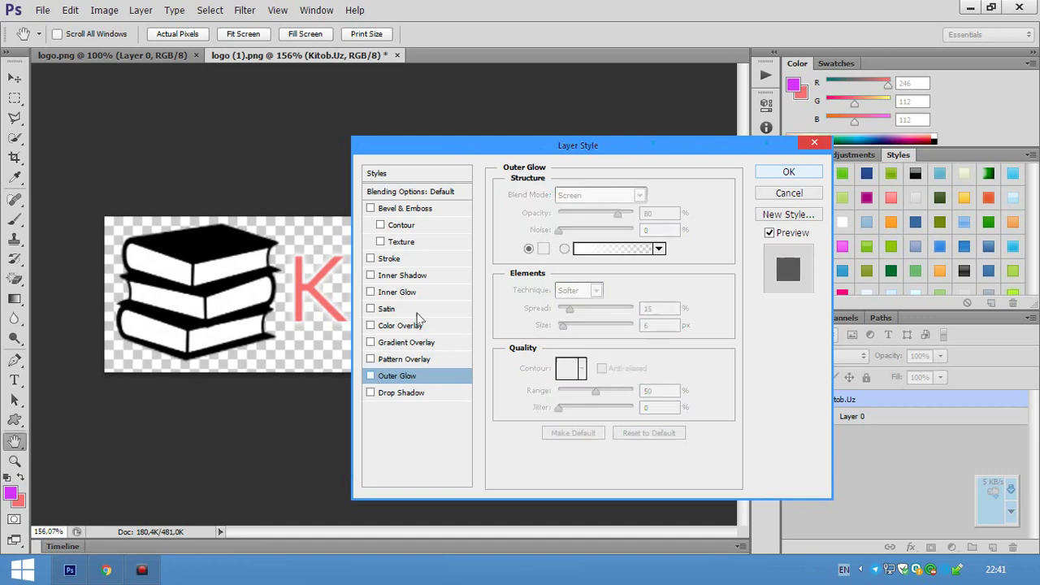
left_click(389, 258)
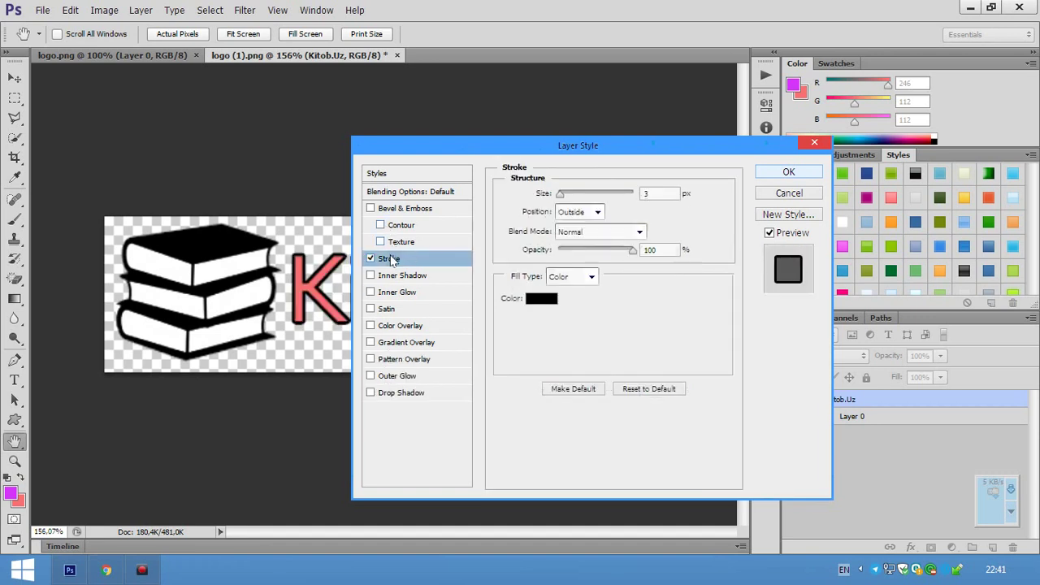
left_click(542, 299)
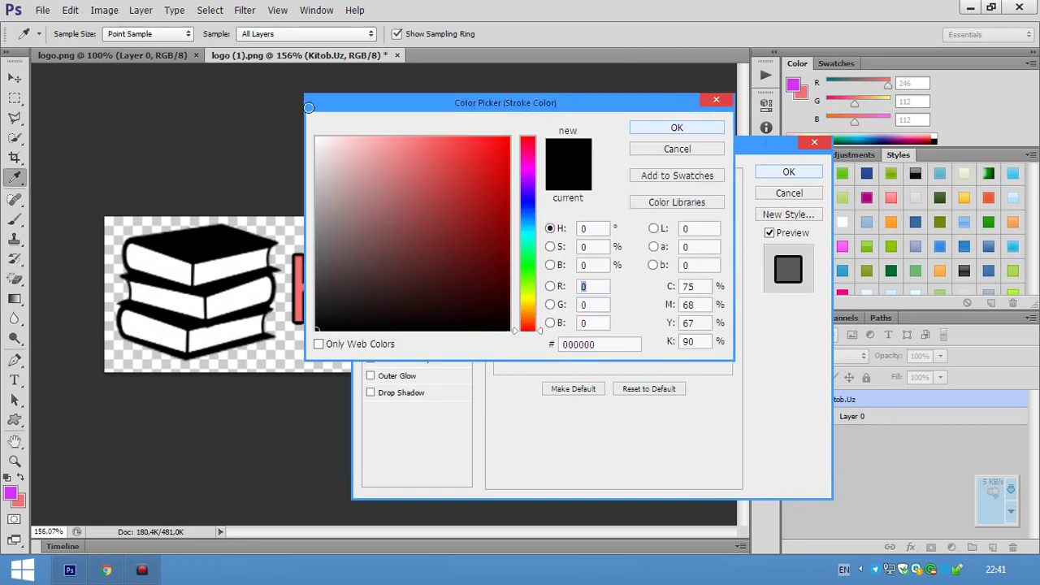
left_click(319, 140)
left_click_drag(318, 140, 307, 118)
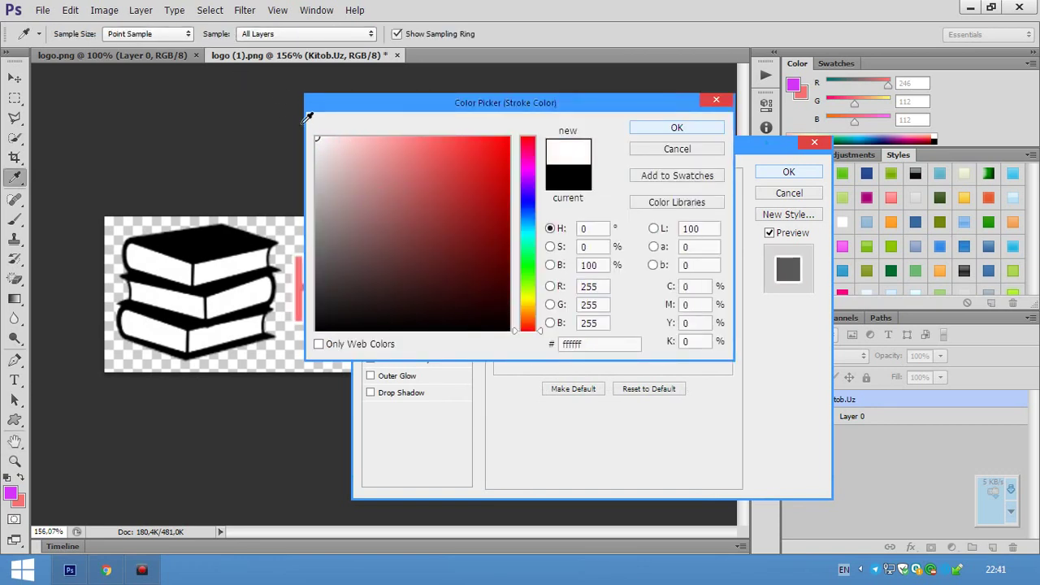
left_click(658, 128)
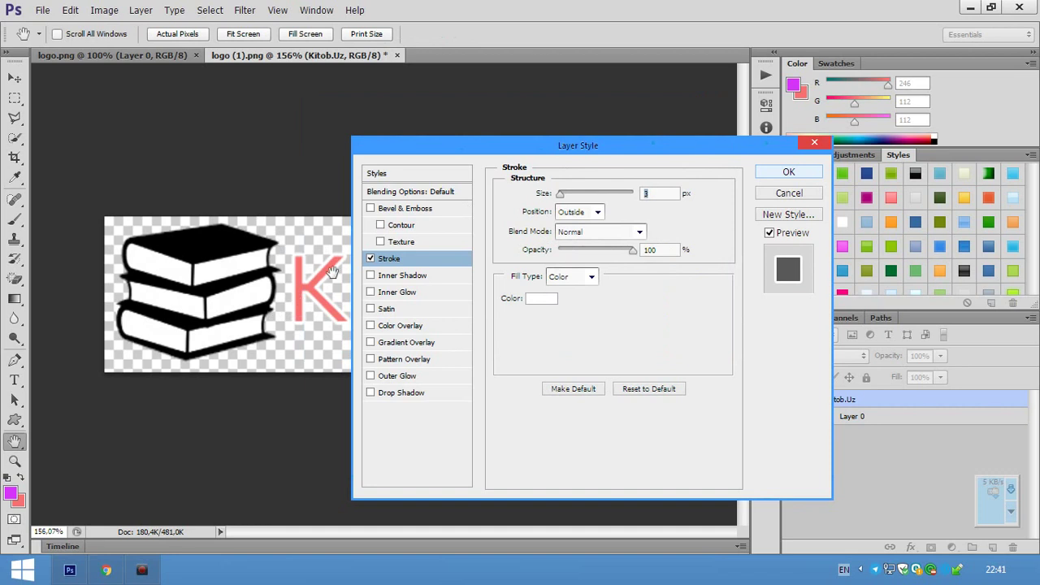
Add a Drop Shadow with 5 px distance and 5% spread
left_click(411, 397)
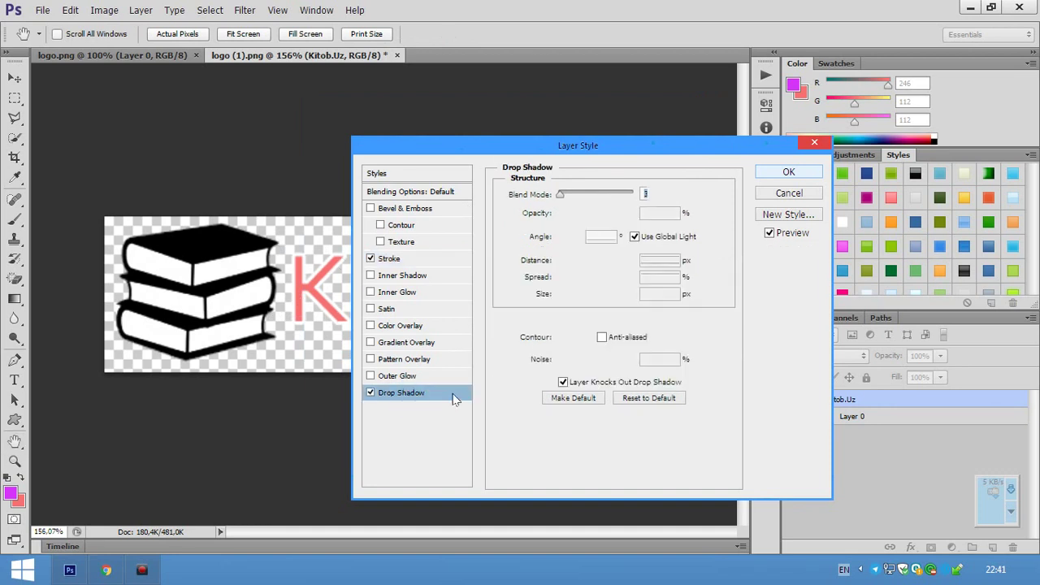
left_click(665, 295)
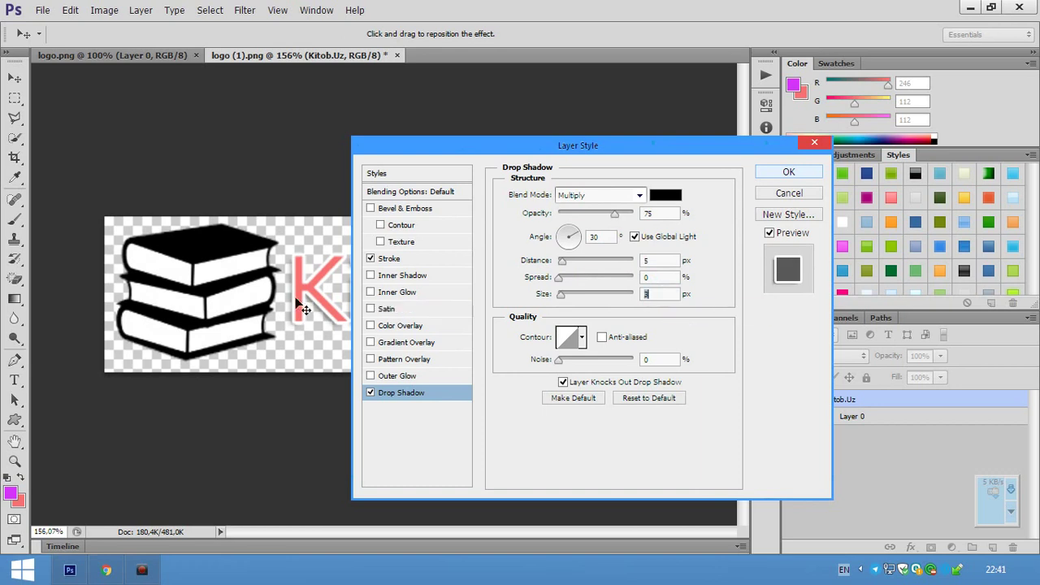
double_click(648, 276)
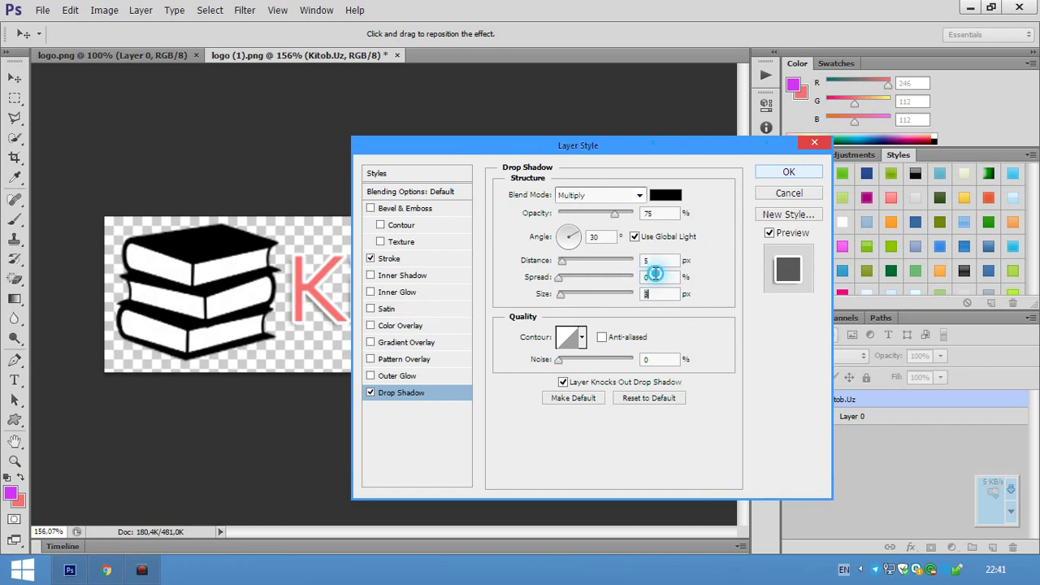
type("8")
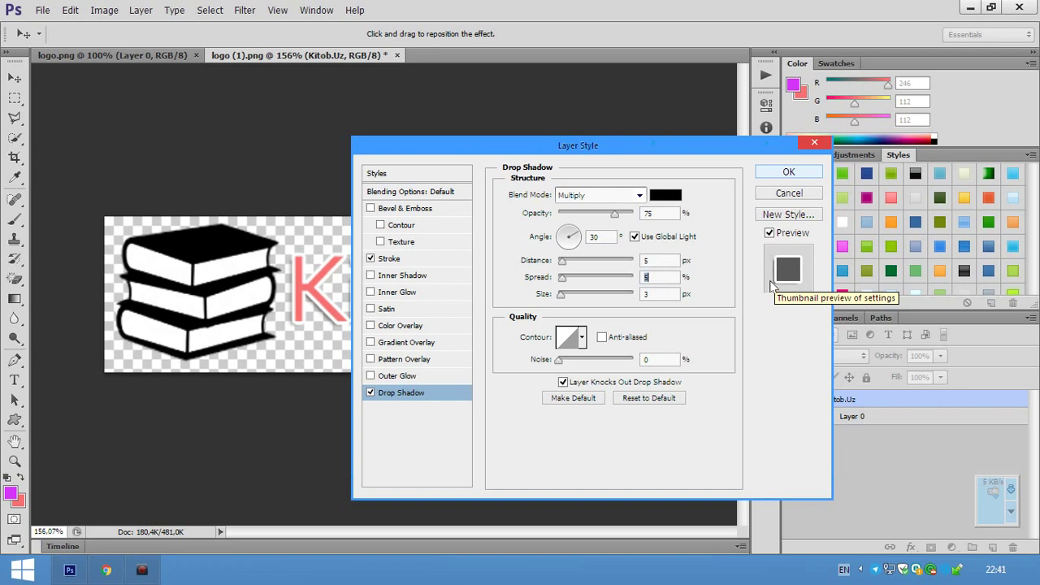
type("5")
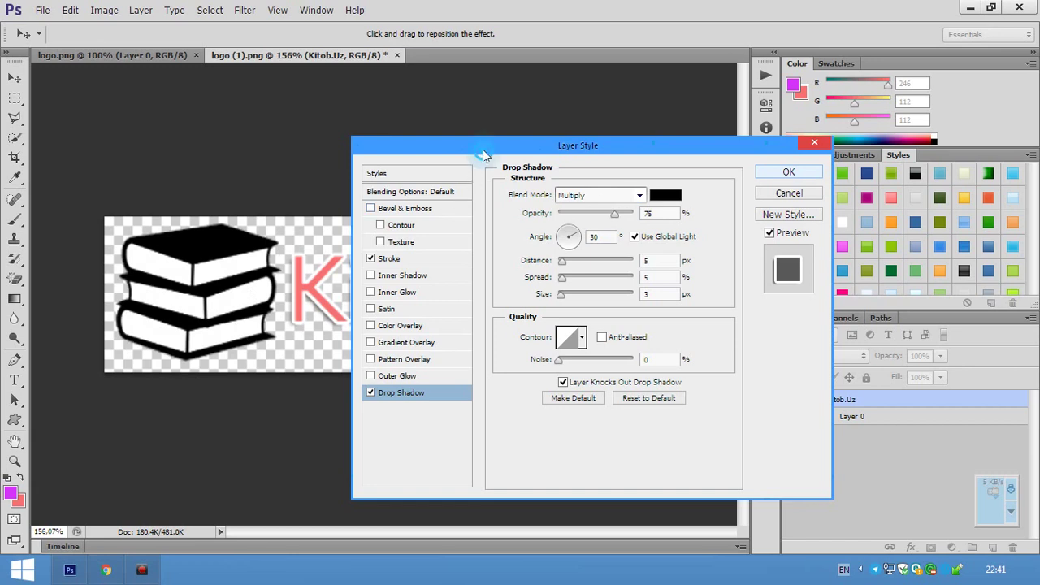
left_click_drag(479, 146, 599, 142)
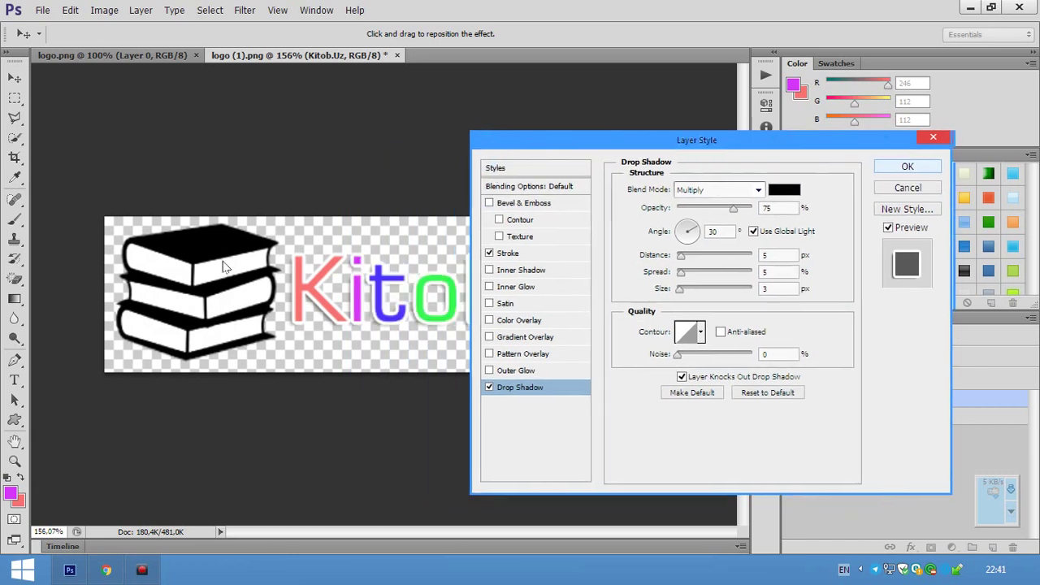
Save the stroke-and-shadow effects as a new style and apply them to Kitob.Uz
left_click(912, 210)
left_click(663, 197)
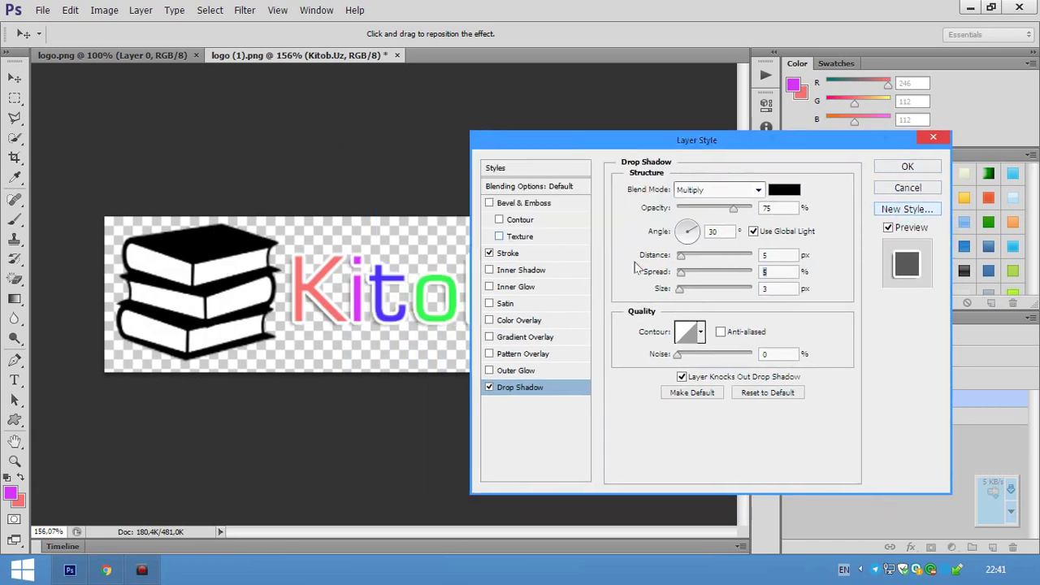
left_click(908, 168)
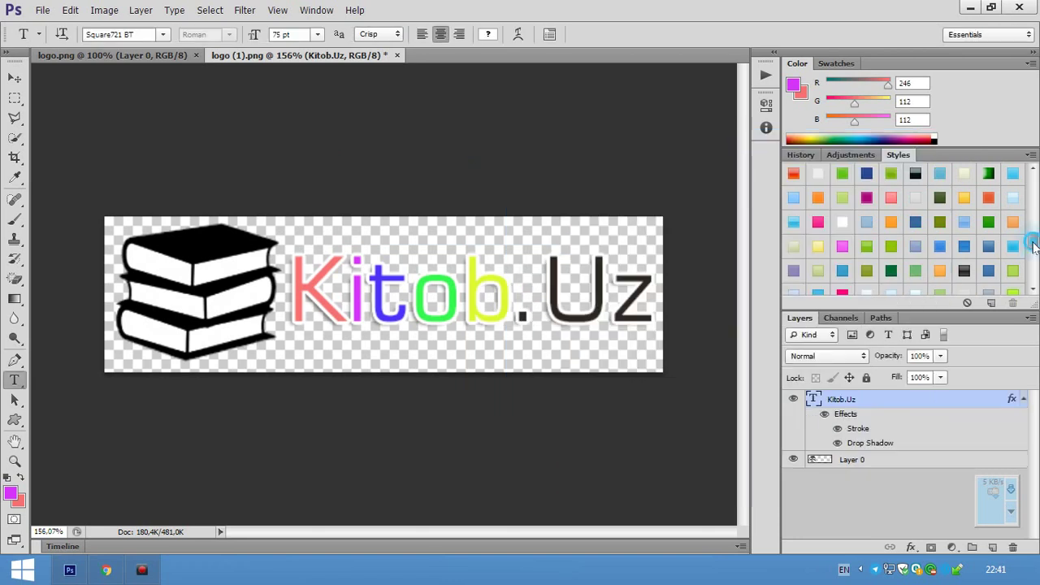
Apply the new stroke-and-shadow style to the book-stack icon on Layer 0
left_click_drag(1034, 236, 1034, 284)
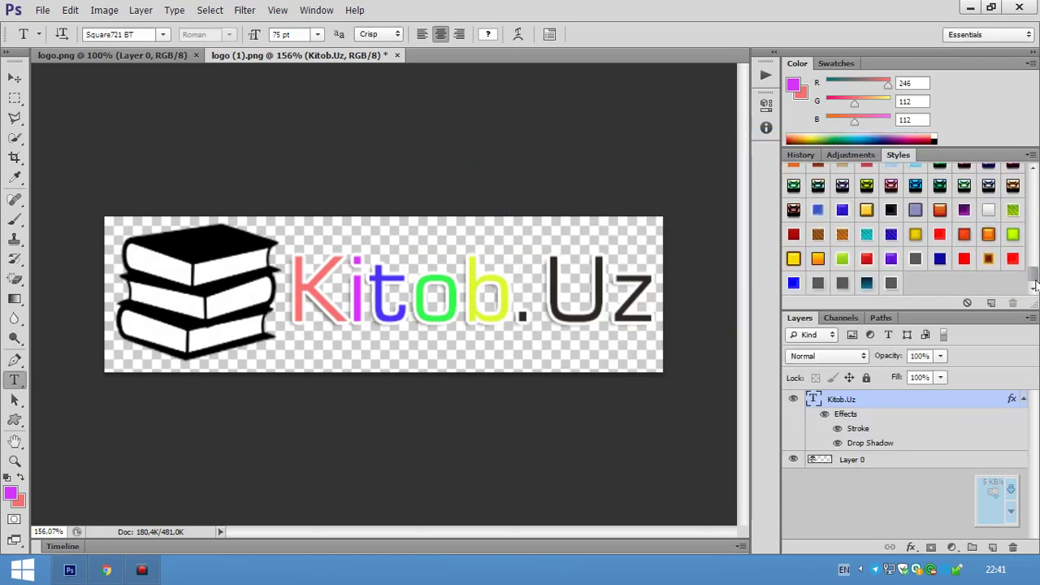
left_click(867, 459)
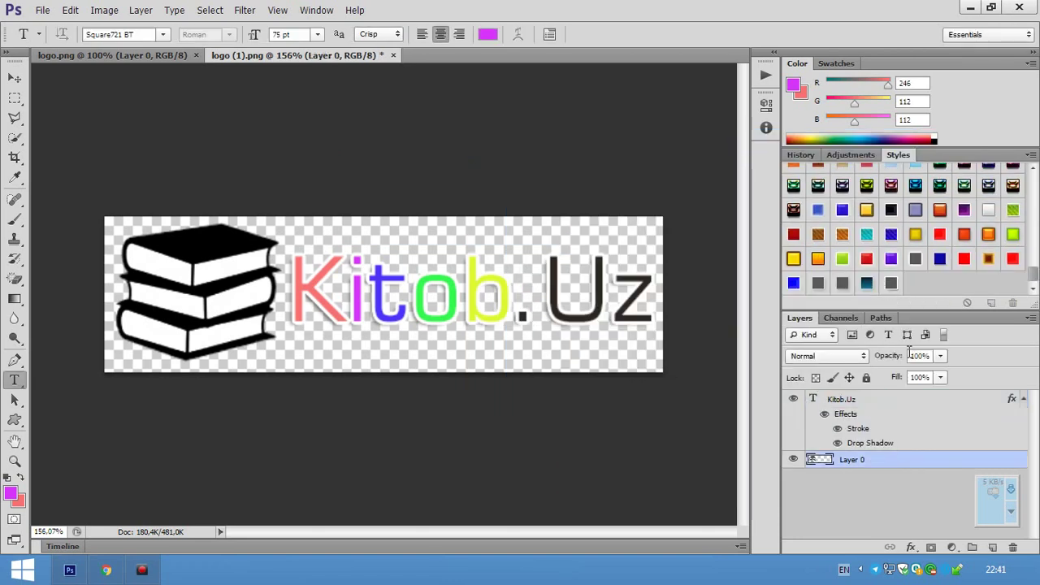
left_click(891, 282)
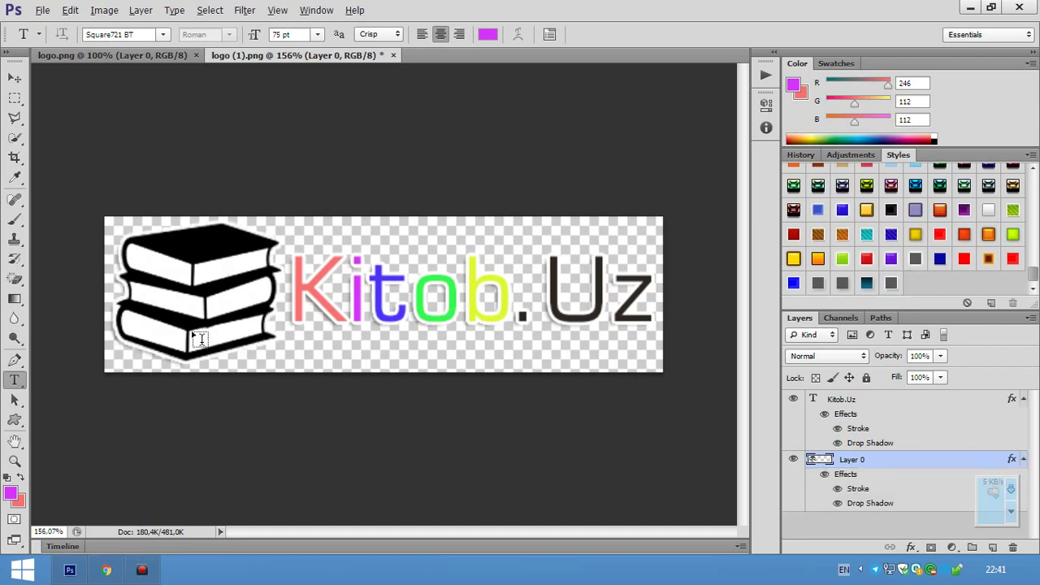
Switch to the plain Eraser Tool and shrink its brush to about 3 px
scroll(146, 298, "up", 3)
scroll(93, 330, "up", 2)
scroll(174, 358, "up", 2)
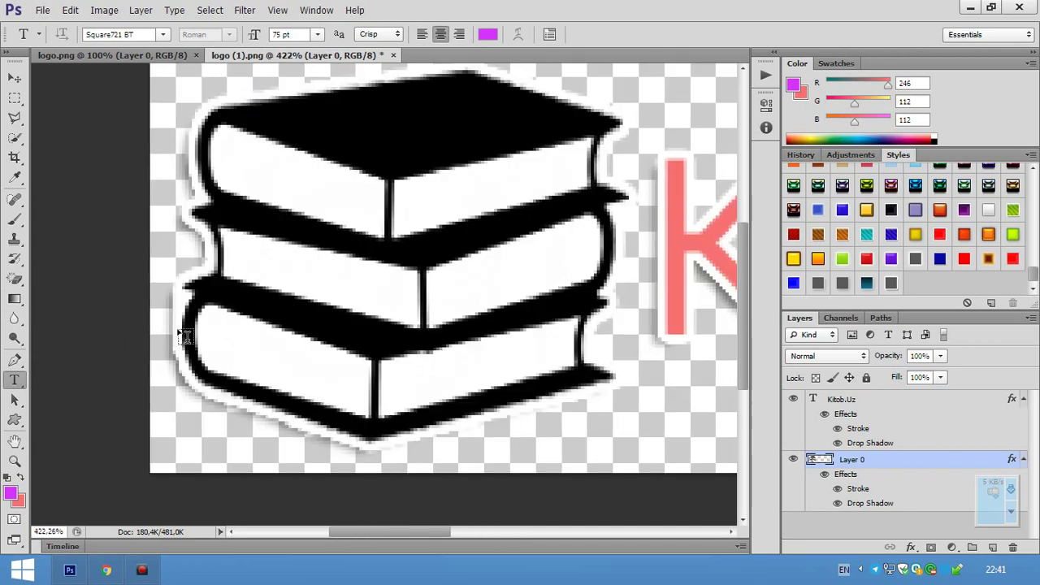
scroll(179, 341, "up", 3)
scroll(165, 319, "down", 1)
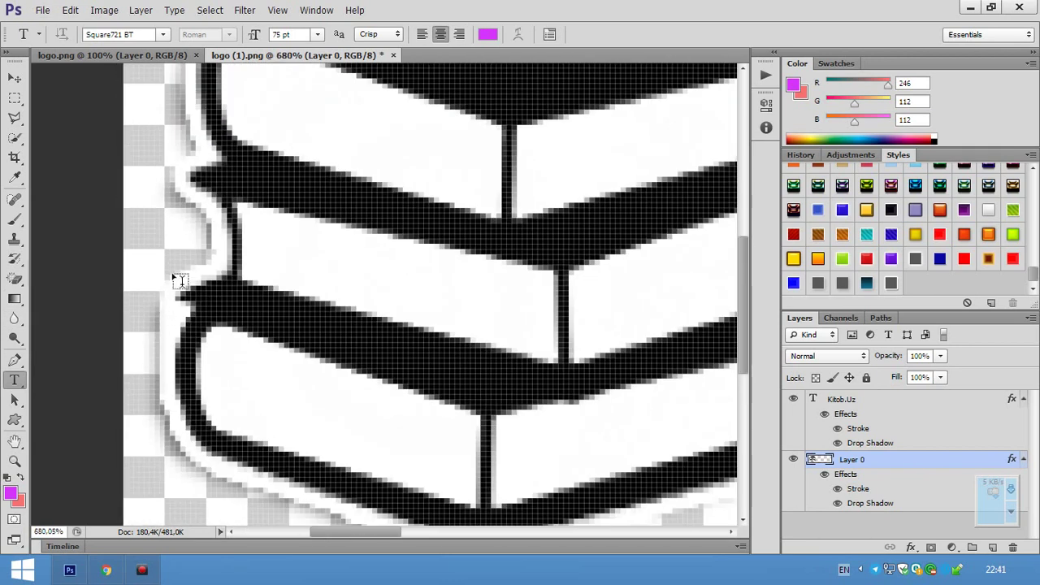
scroll(174, 293, "down", 1)
key("e")
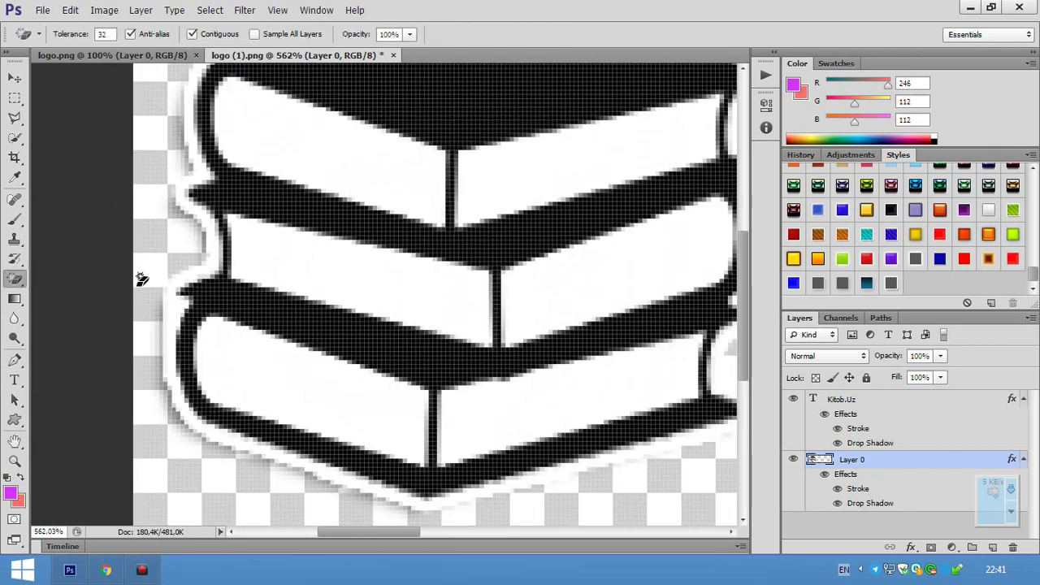
right_click(15, 281)
left_click(77, 276)
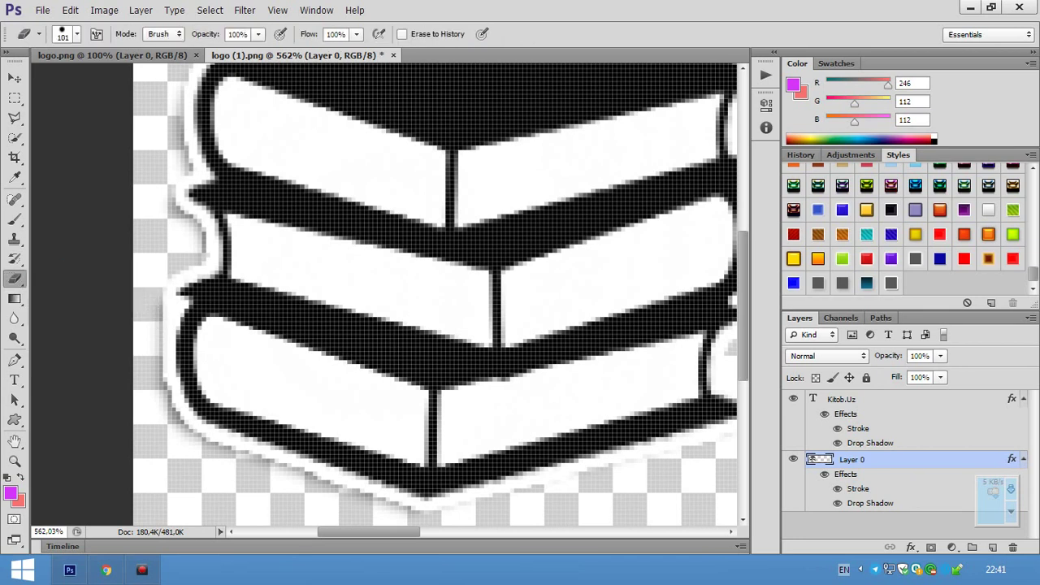
left_click_drag(361, 278, 214, 301)
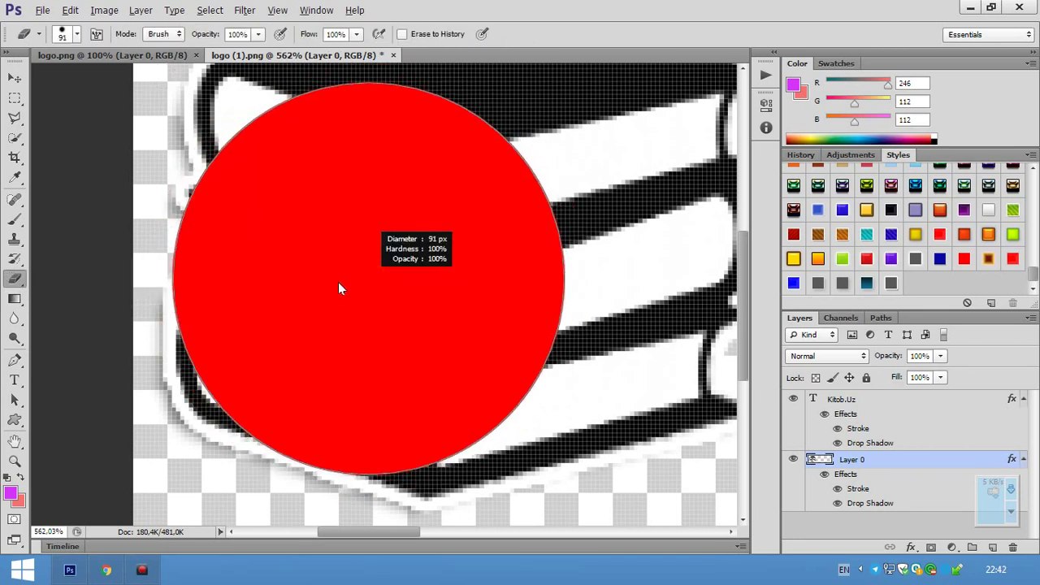
left_click_drag(215, 296, 148, 293)
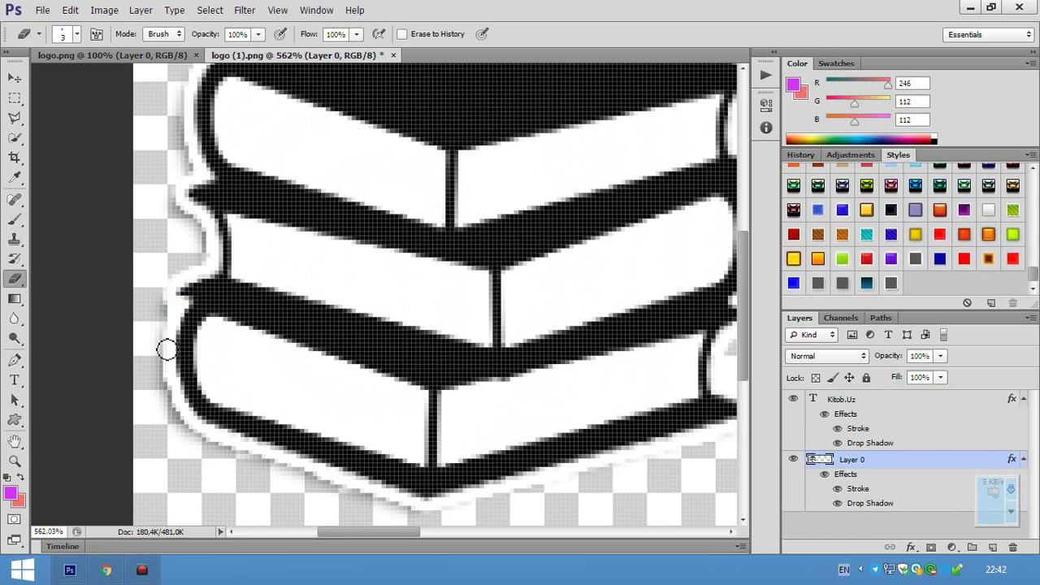
Erase the stray pixels along the icon's left outline edge, then fit the logo on screen
left_click(174, 307)
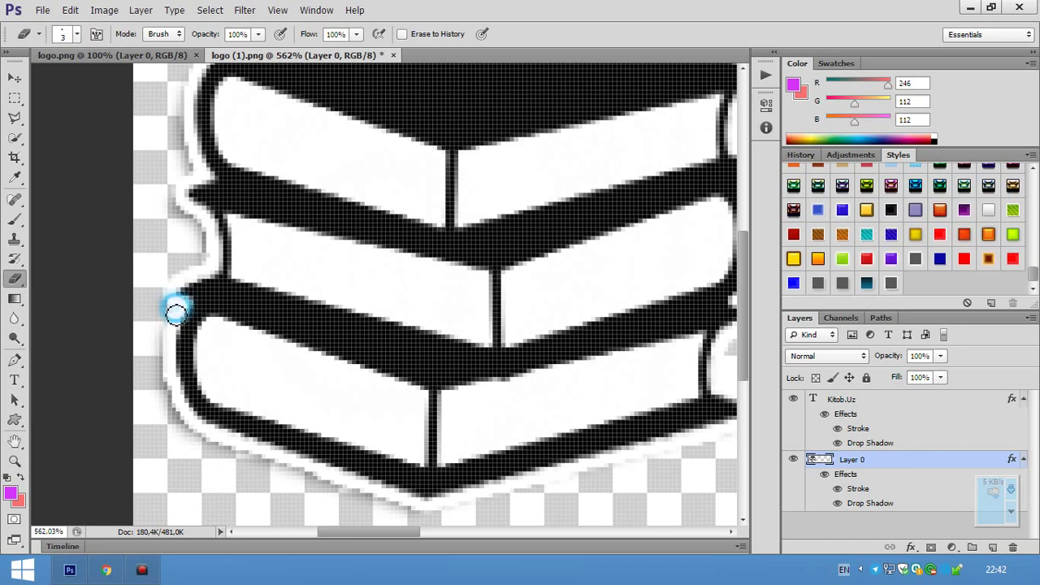
left_click_drag(172, 307, 184, 309)
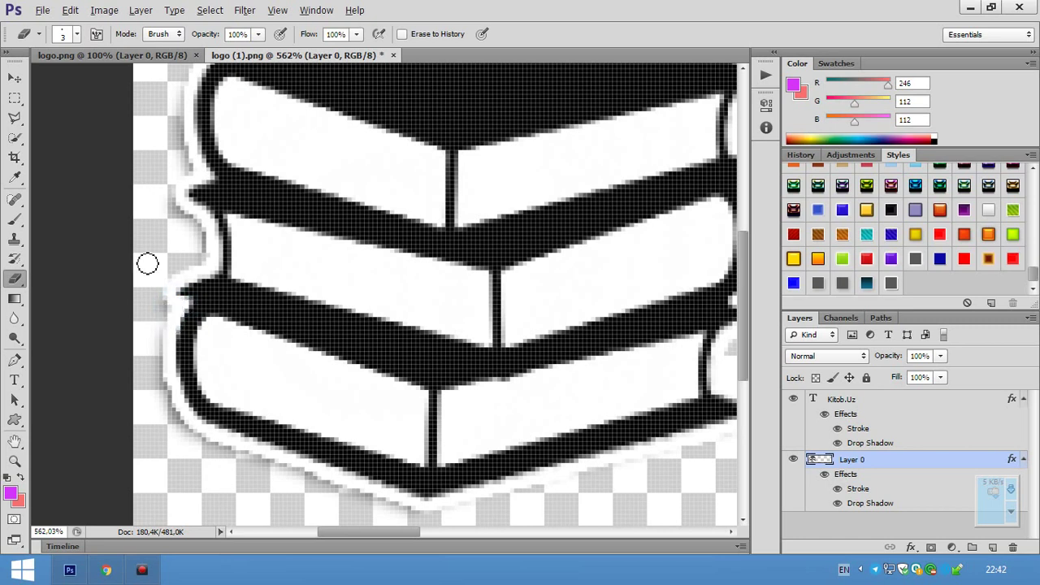
key("ctrl+0")
scroll(439, 271, "down", 1)
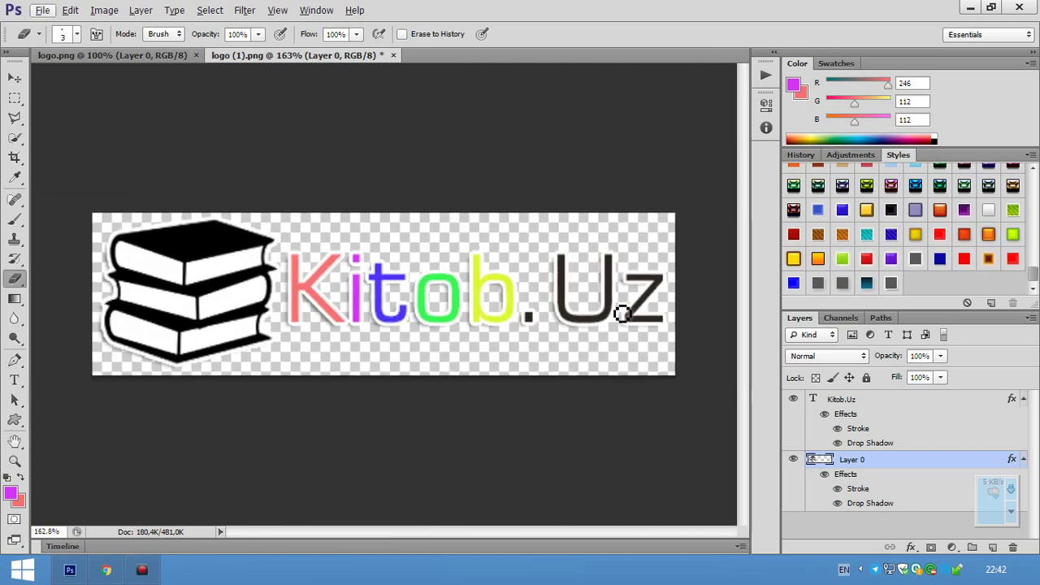
Recolour the 'Uz' letters of Kitob.Uz light cyan and commit the text edit
left_click(14, 381)
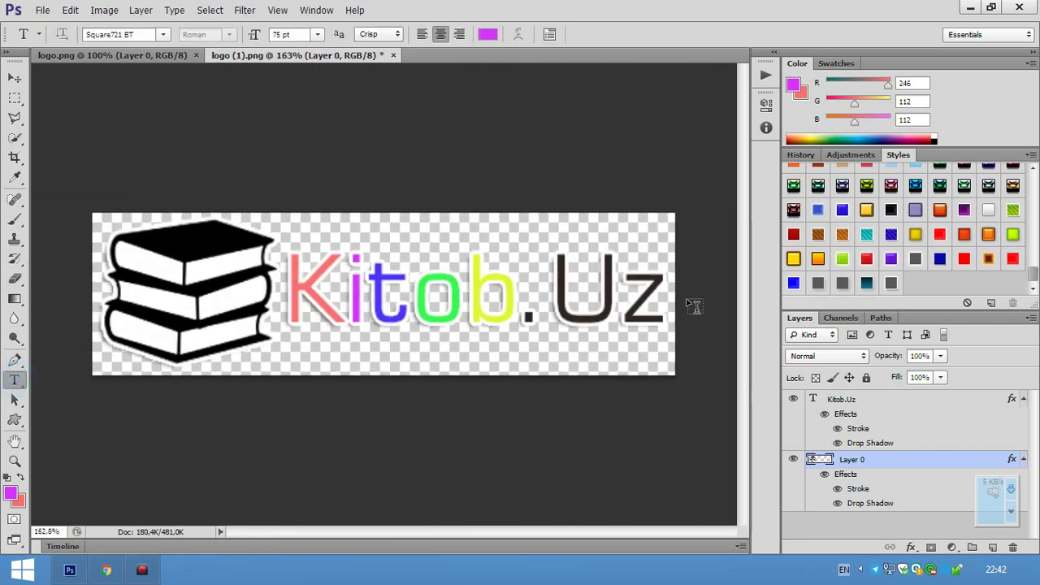
left_click_drag(551, 306, 678, 313)
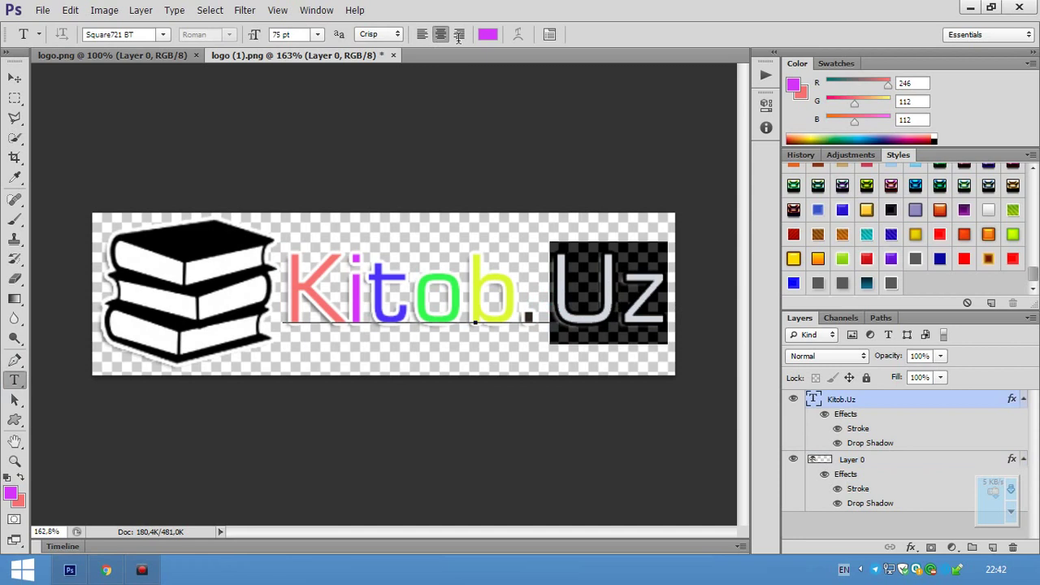
left_click(488, 34)
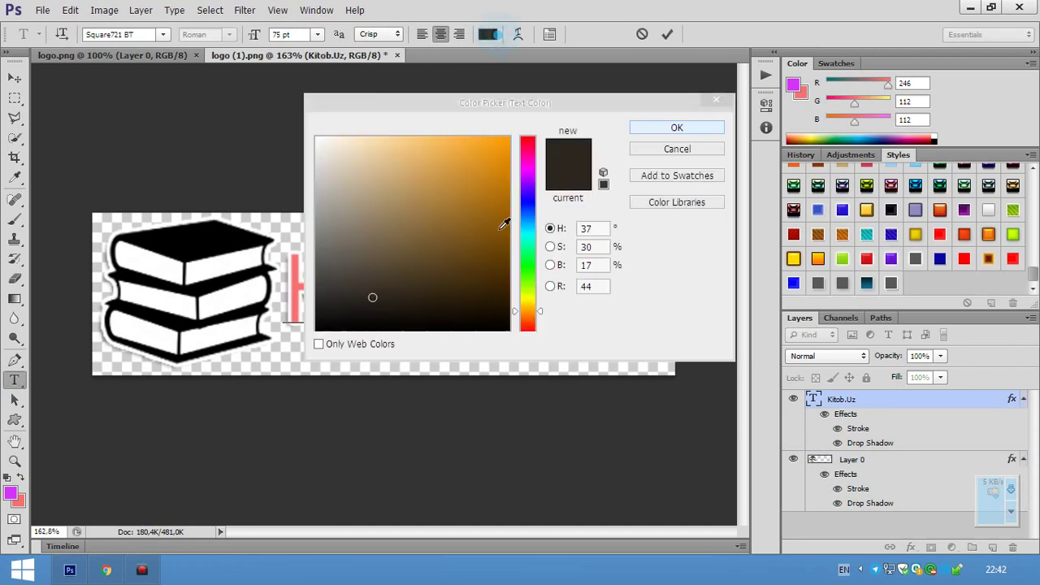
left_click(295, 286)
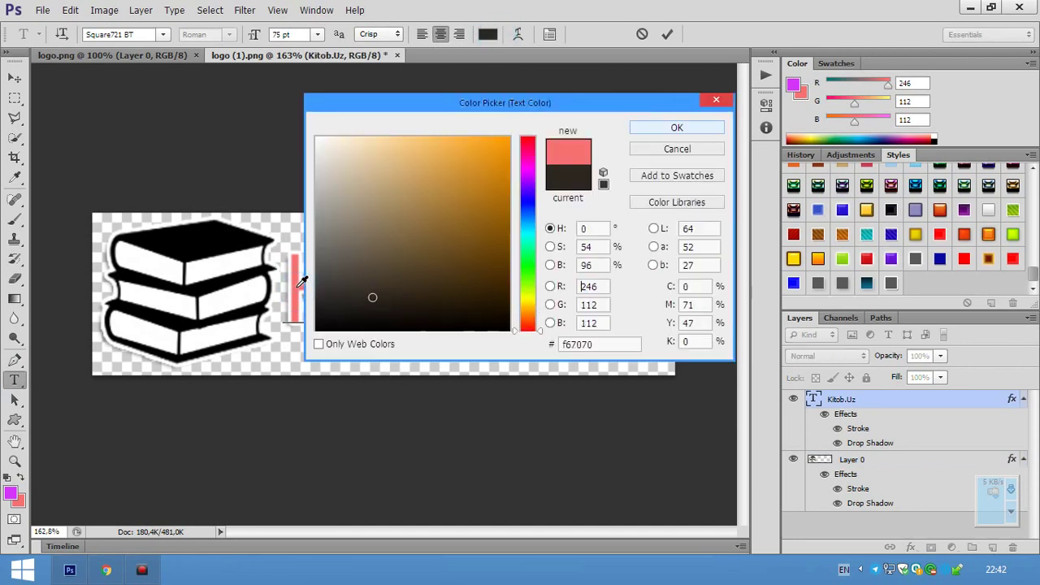
left_click(527, 231)
left_click(711, 127)
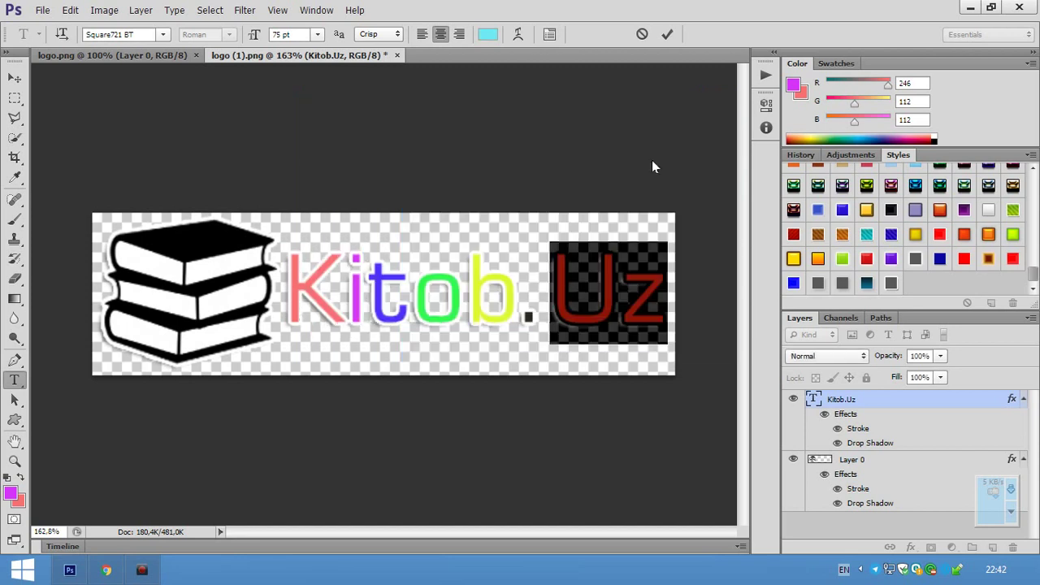
key("Left")
left_click(668, 34)
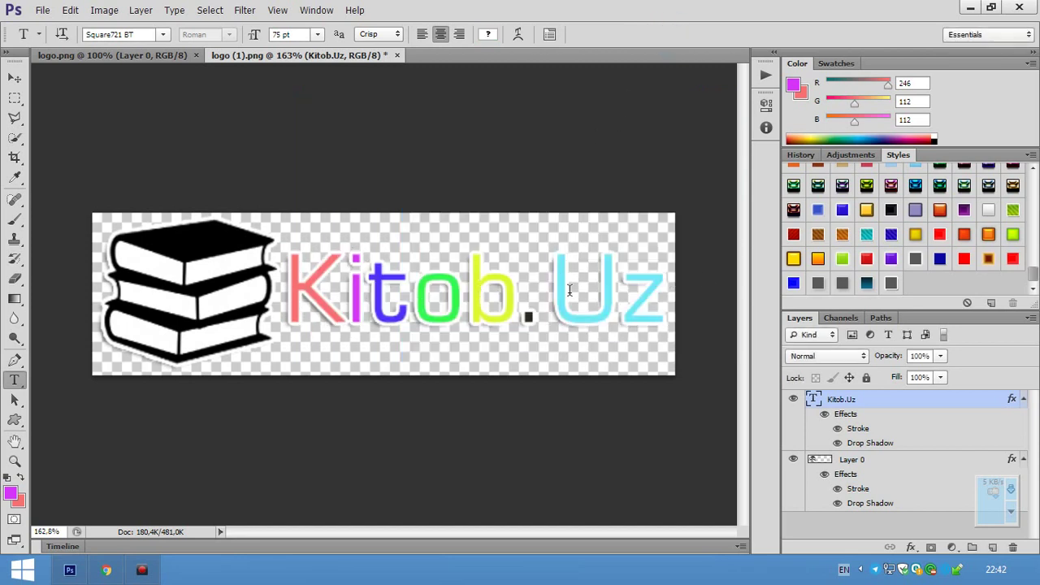
Make the book-stack Layer 0 active and pick the Polygonal Lasso Tool
scroll(529, 317, "up", 2)
scroll(648, 284, "down", 2)
scroll(151, 237, "up", 2)
scroll(148, 234, "up", 2)
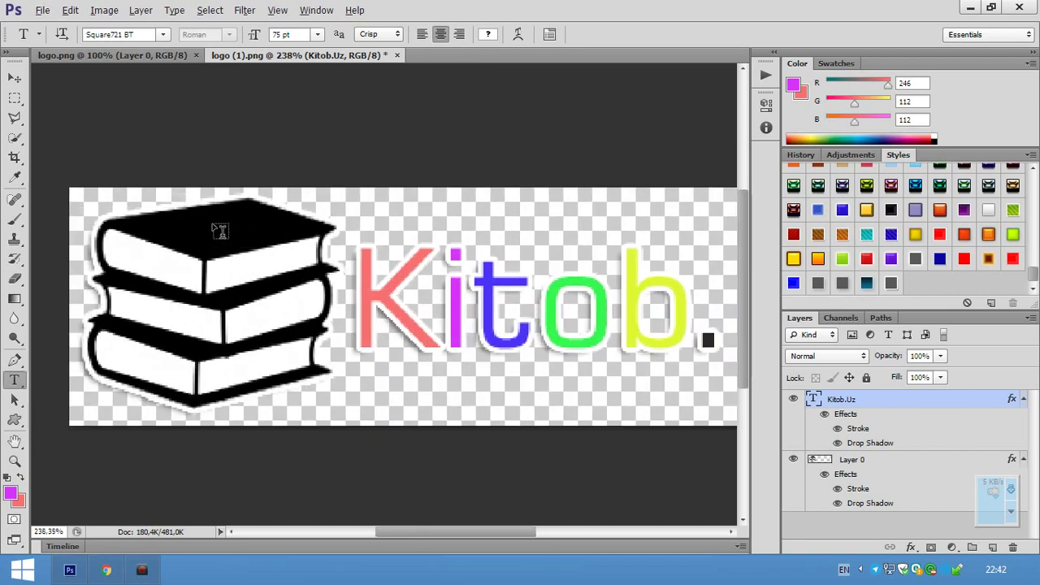
scroll(213, 229, "up", 2)
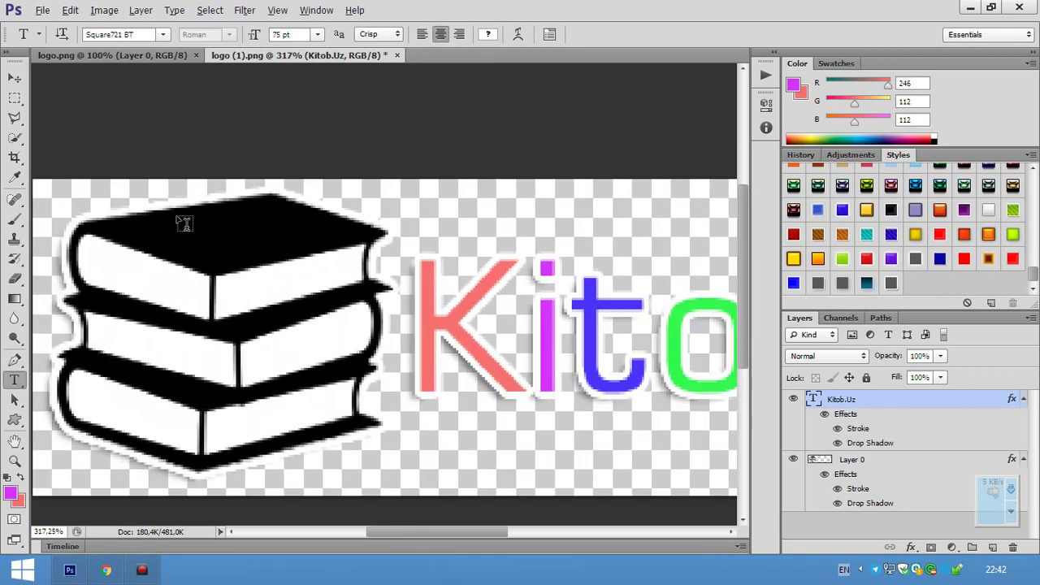
left_click(874, 460)
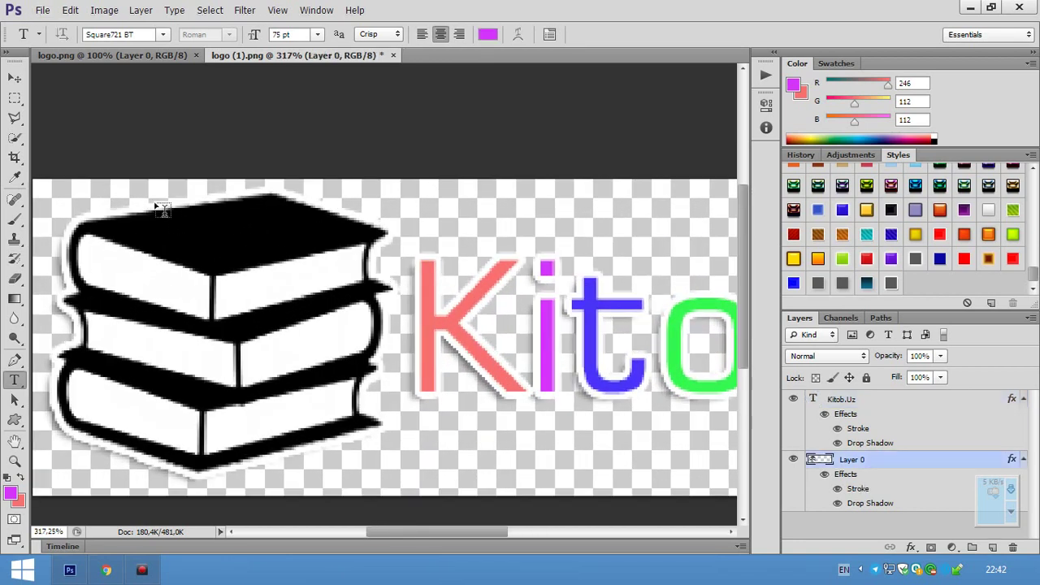
left_click(14, 119)
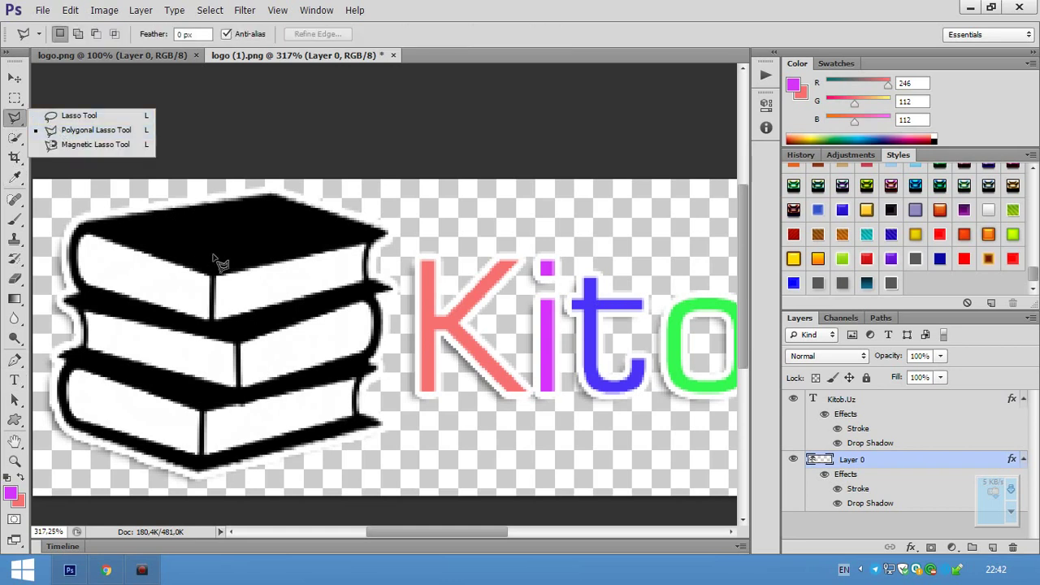
Trace a closed selection around the top book cover and add a new empty layer
left_click(82, 231)
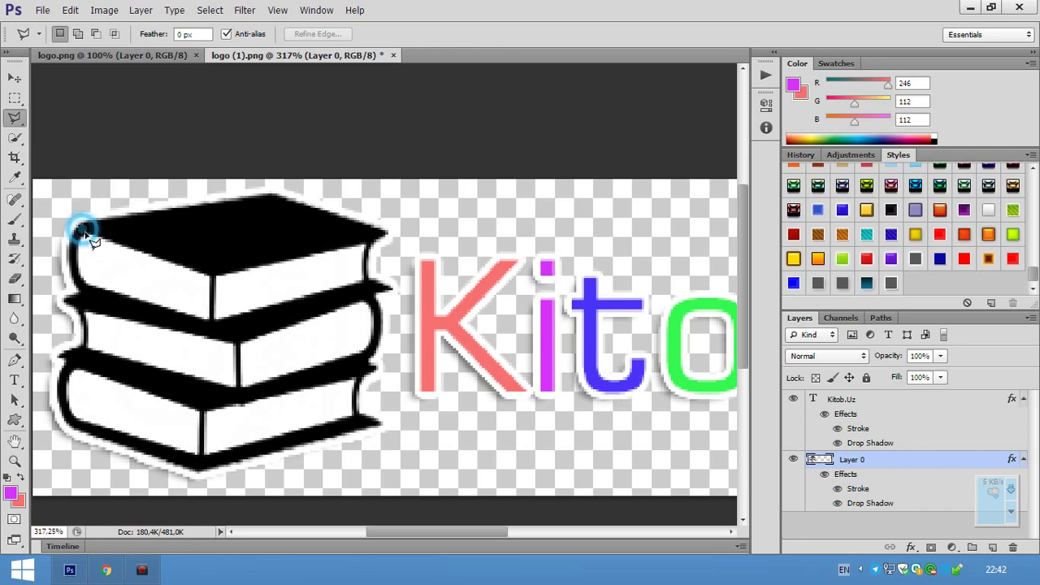
left_click(212, 276)
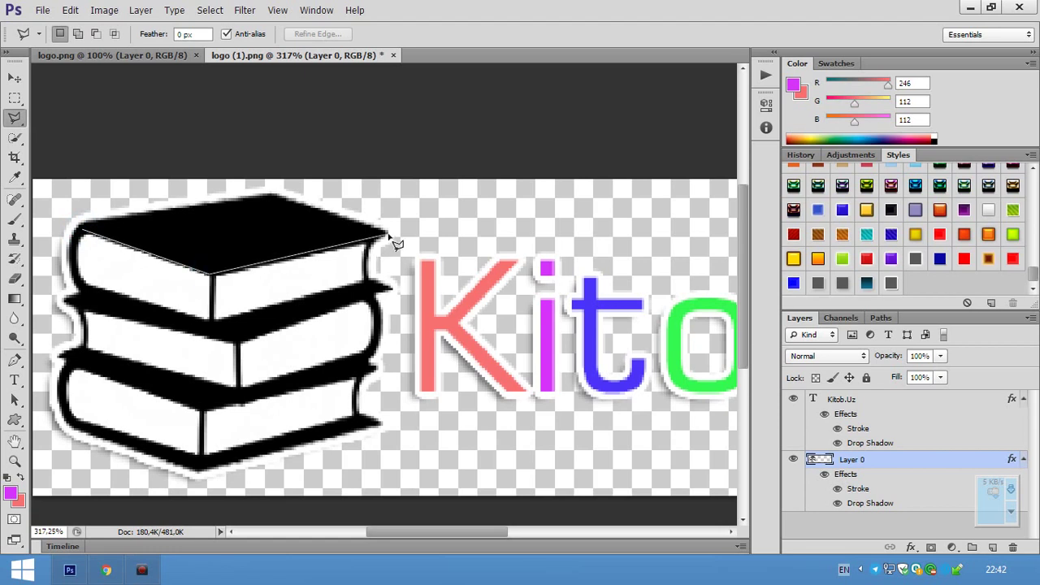
left_click(387, 238)
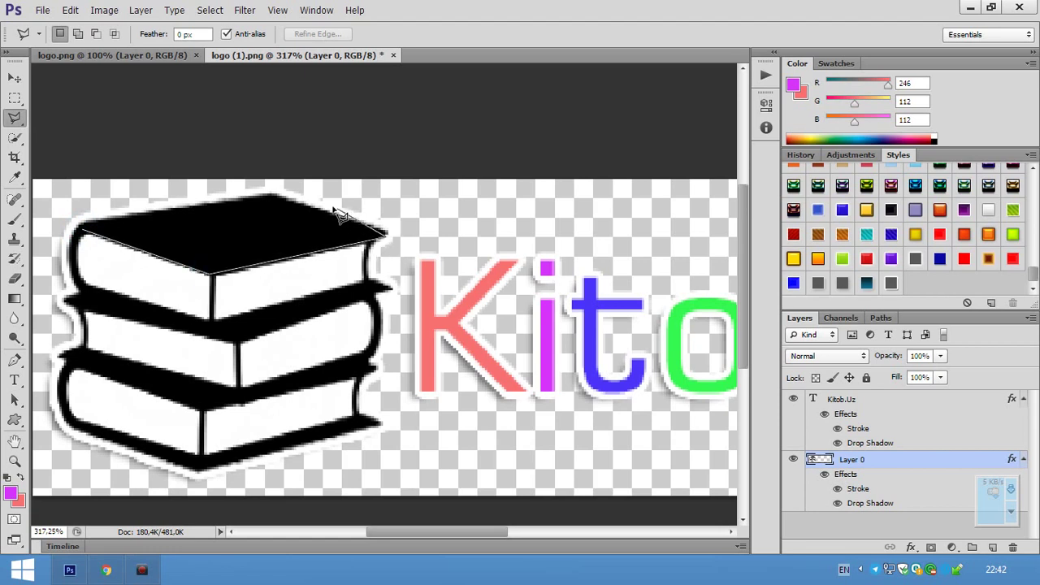
left_click(272, 196)
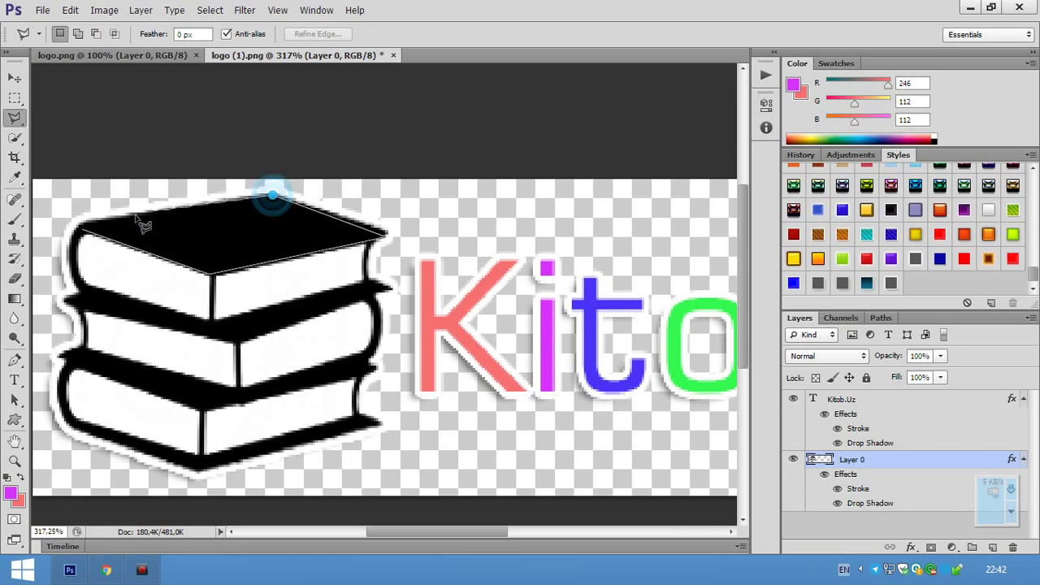
left_click(87, 231)
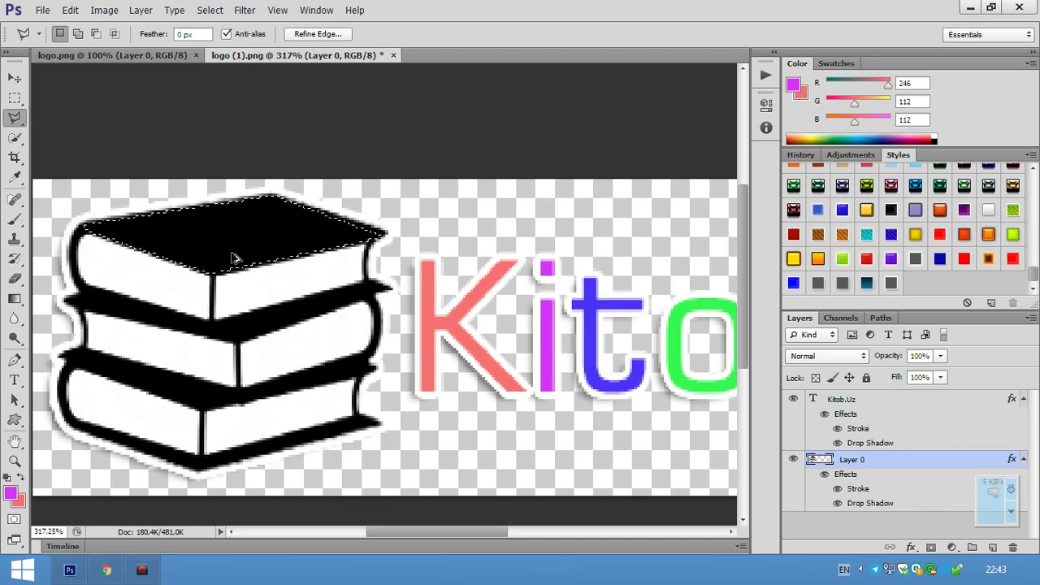
key("ctrl+shift+alt+n")
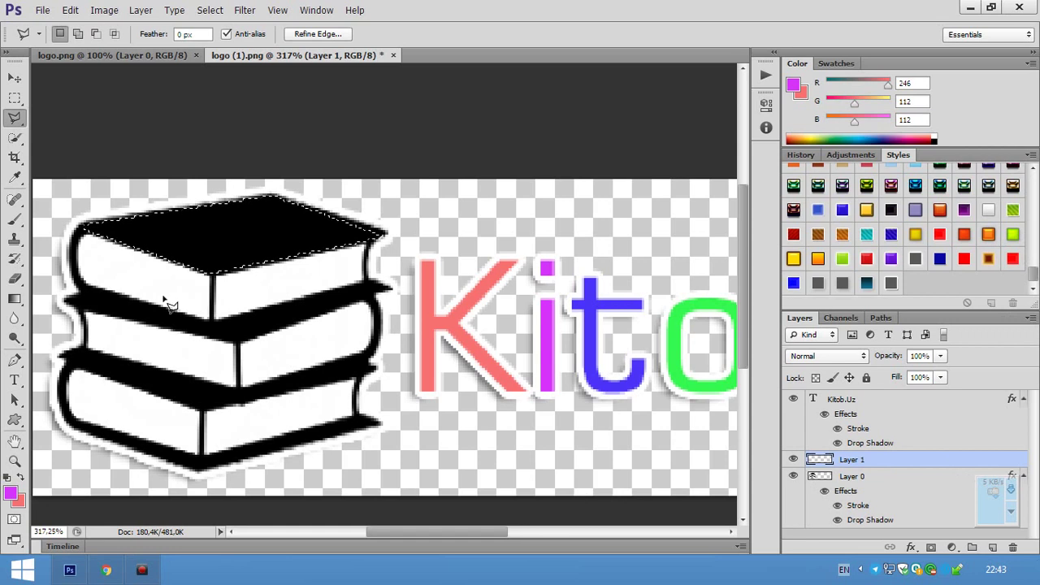
Paint the selected top cover magenta with a 19 px brush on Layer 1
left_click(14, 219)
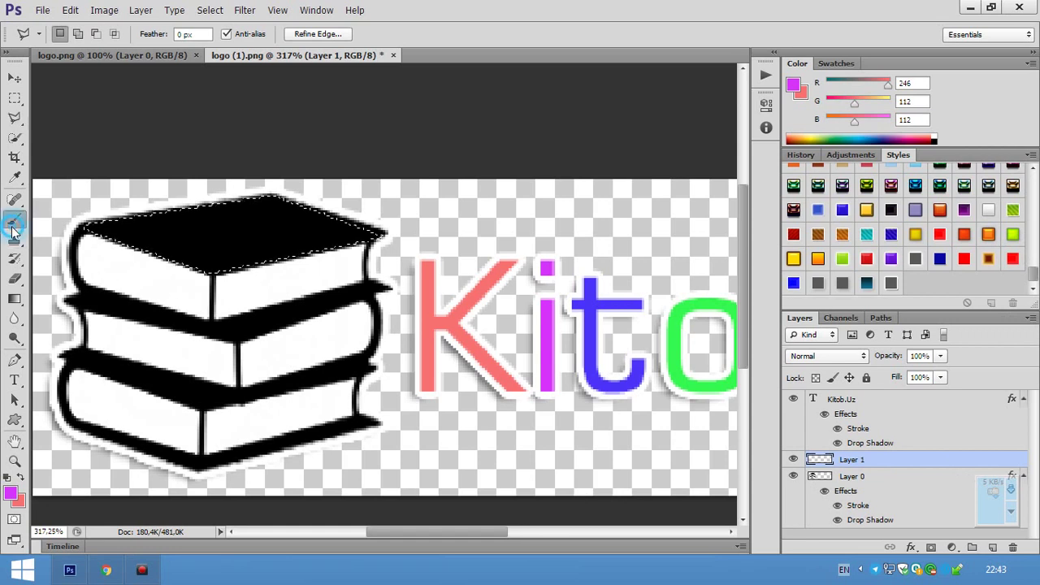
right_click(150, 236, "alt")
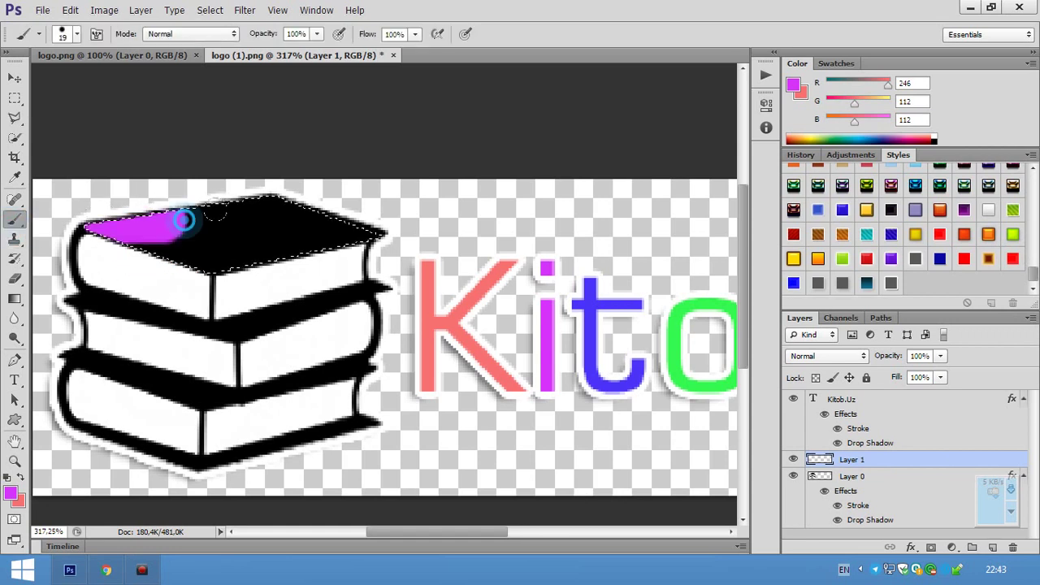
left_click_drag(184, 219, 331, 190)
left_click_drag(221, 247, 360, 211)
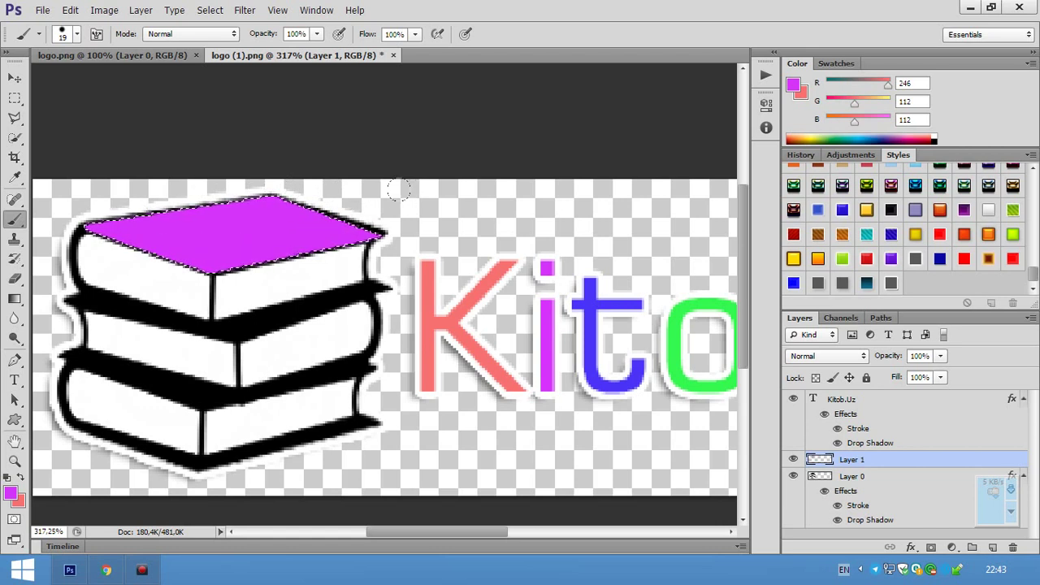
scroll(244, 215, "down", 1)
scroll(231, 236, "up", 2)
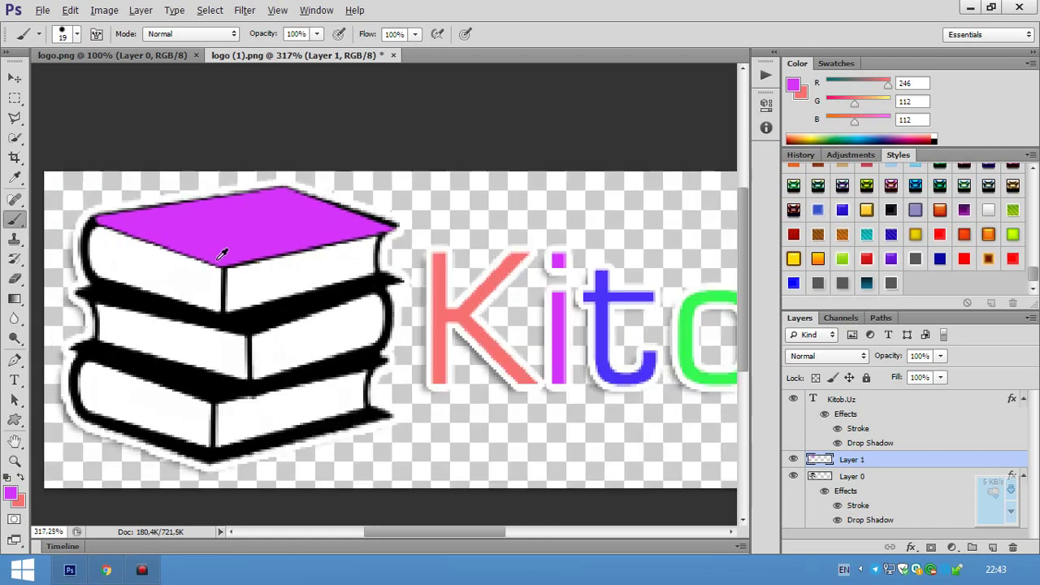
scroll(162, 292, "up", 1)
Hide Layer 1 so the book cover shows black again
key("alt")
scroll(157, 371, "down", 3)
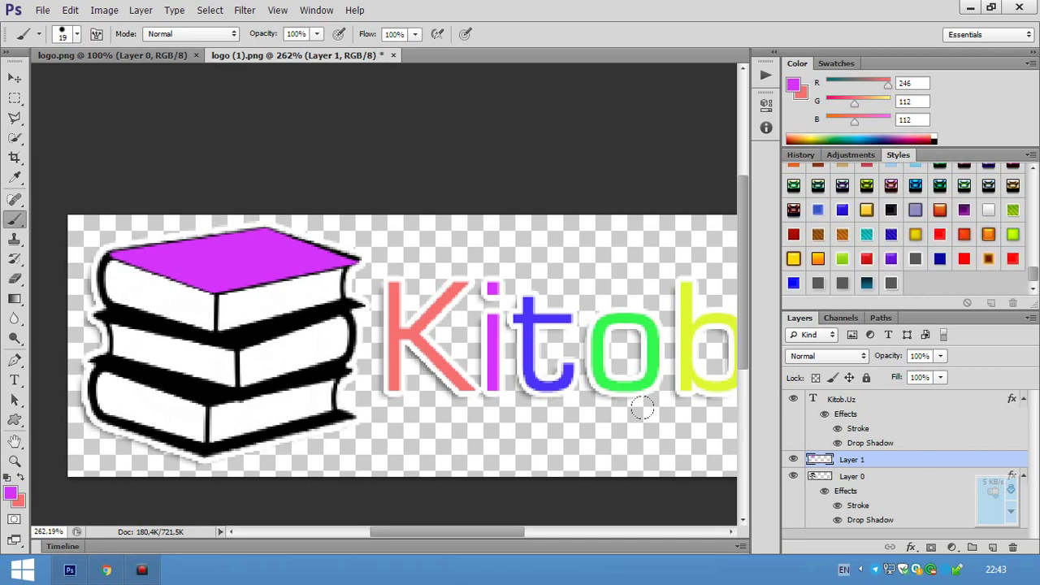
left_click(794, 458)
scroll(360, 332, "down", 1)
scroll(360, 333, "down", 1)
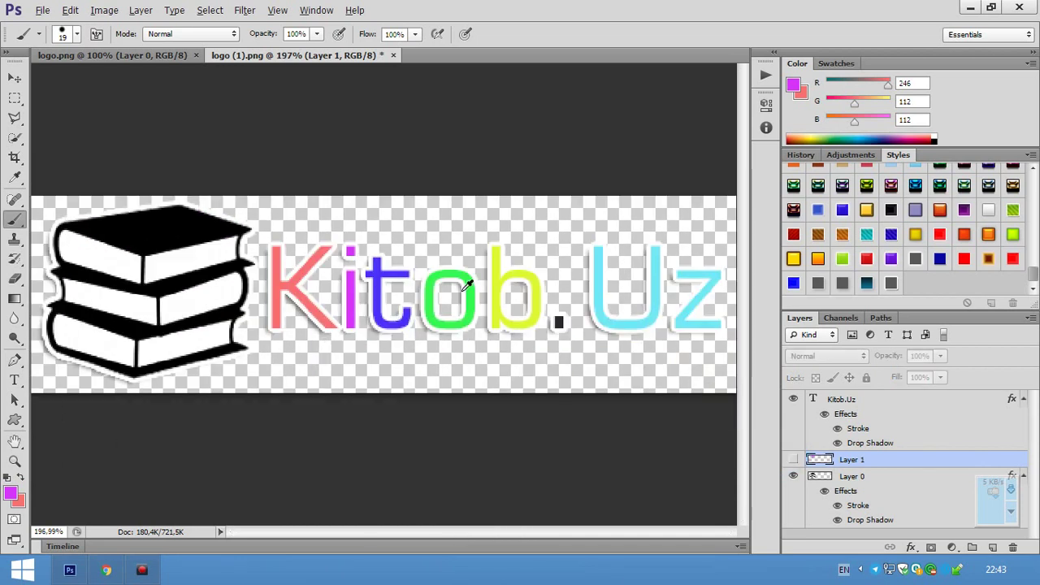
scroll(473, 289, "down", 1)
scroll(467, 291, "up", 1)
scroll(467, 291, "down", 1)
key("v")
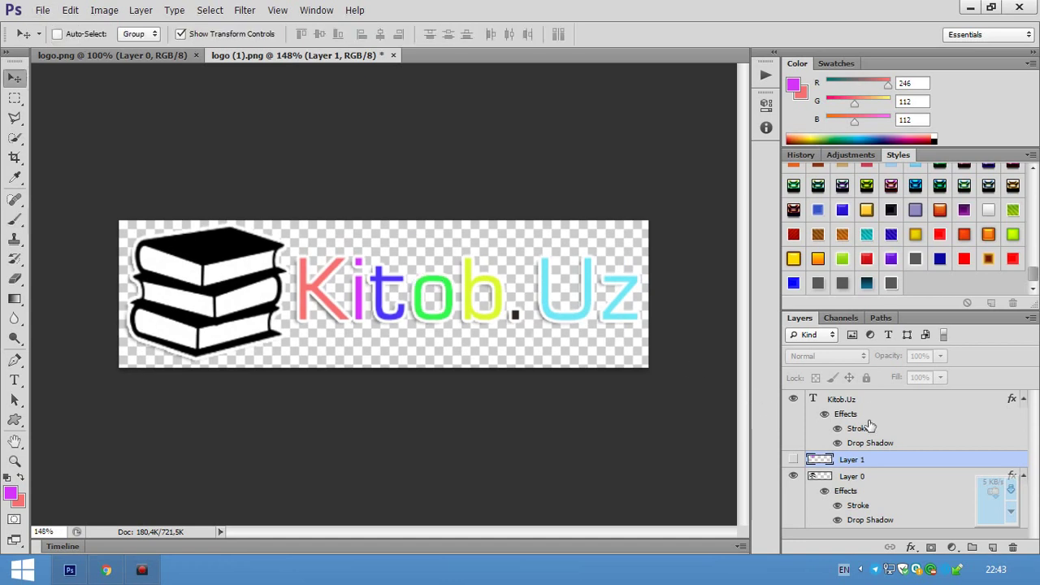
Nudge Kitob.Uz up and type the subtitle 'Respublika bolalar kutubxonasi' beneath it
left_click(874, 406)
left_click_drag(589, 301, 593, 282)
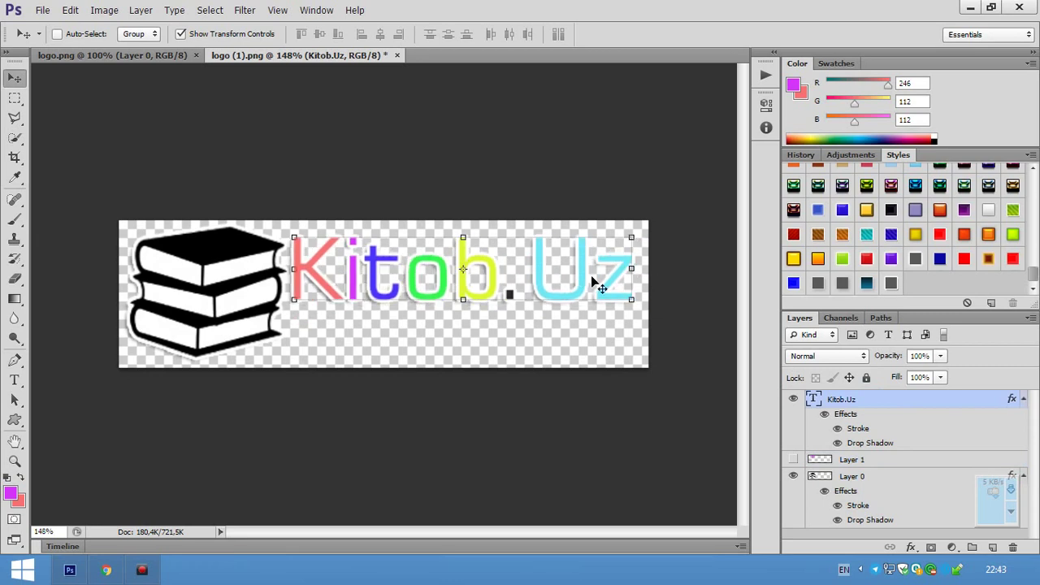
left_click(15, 380)
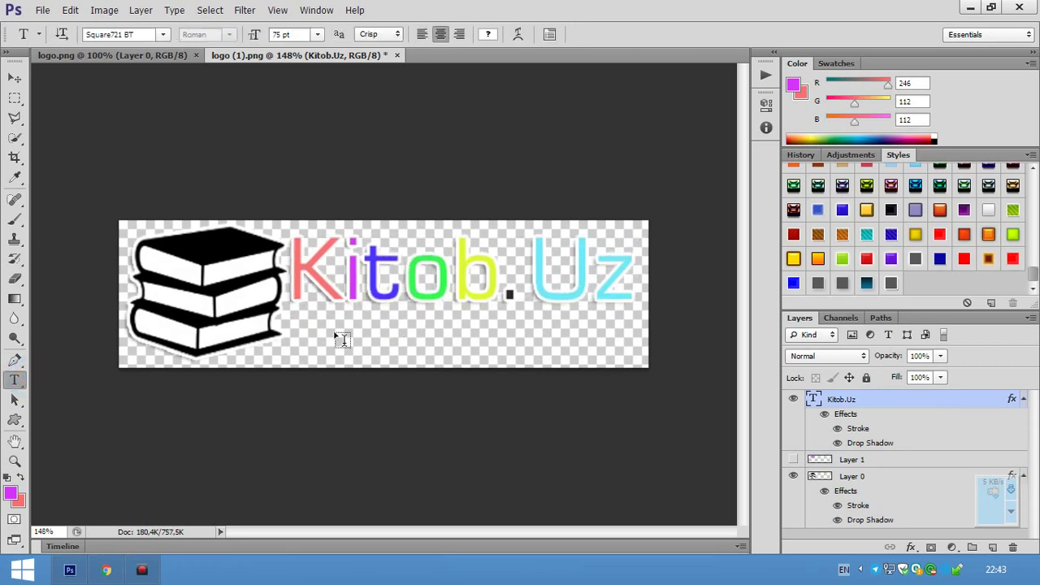
left_click(322, 352)
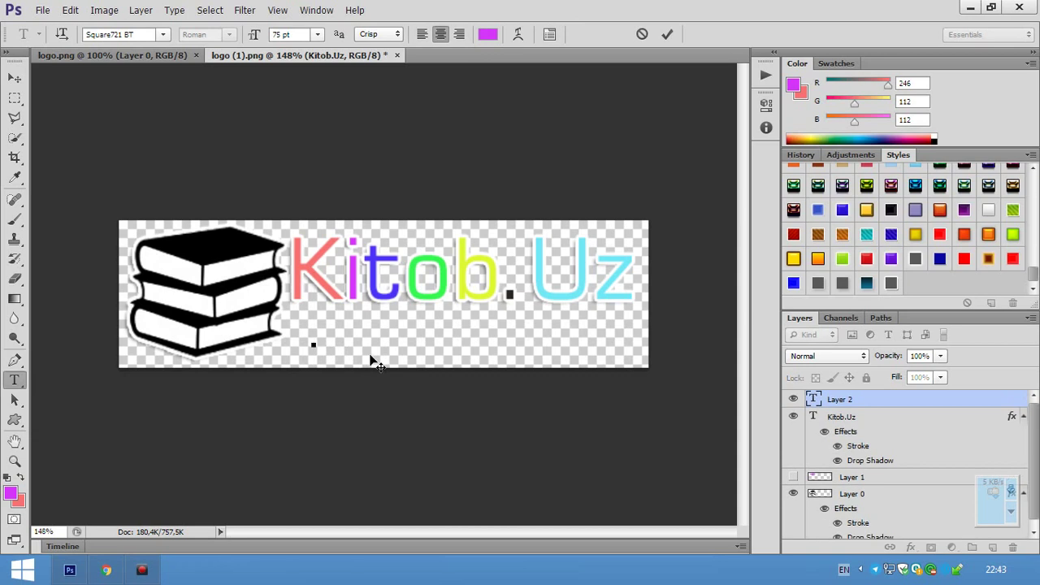
type("Resp")
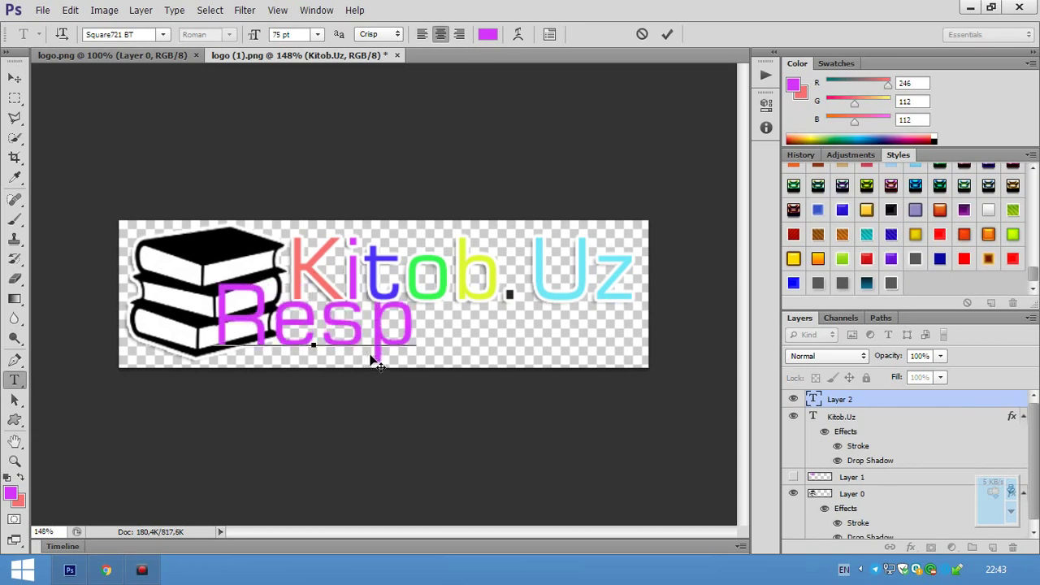
type("u")
type("blika bolalar kutub")
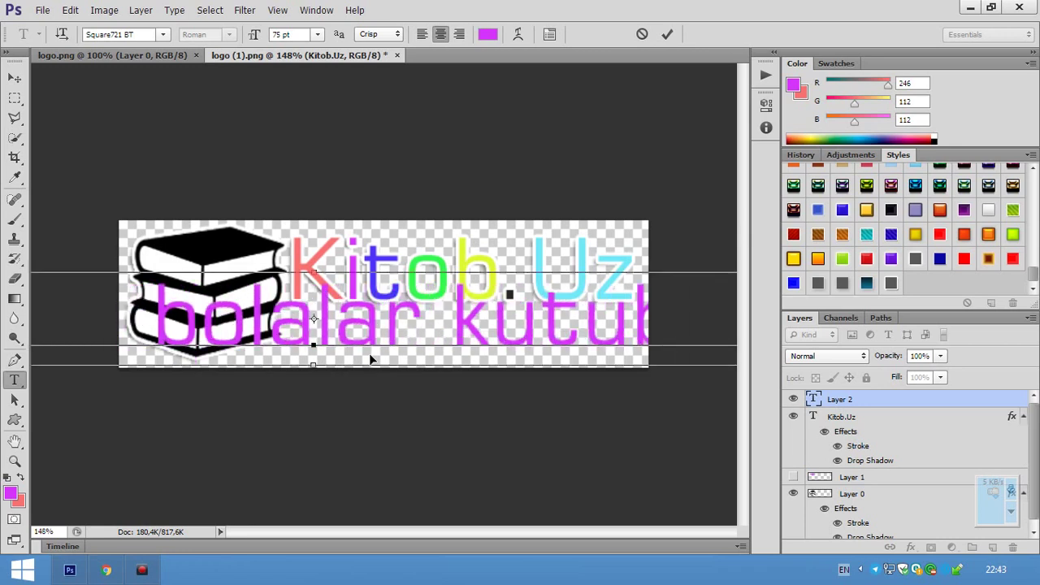
Resize the whole subtitle to 21 pt
key("ctrl+a")
left_click(300, 33)
type("23")
key("Return")
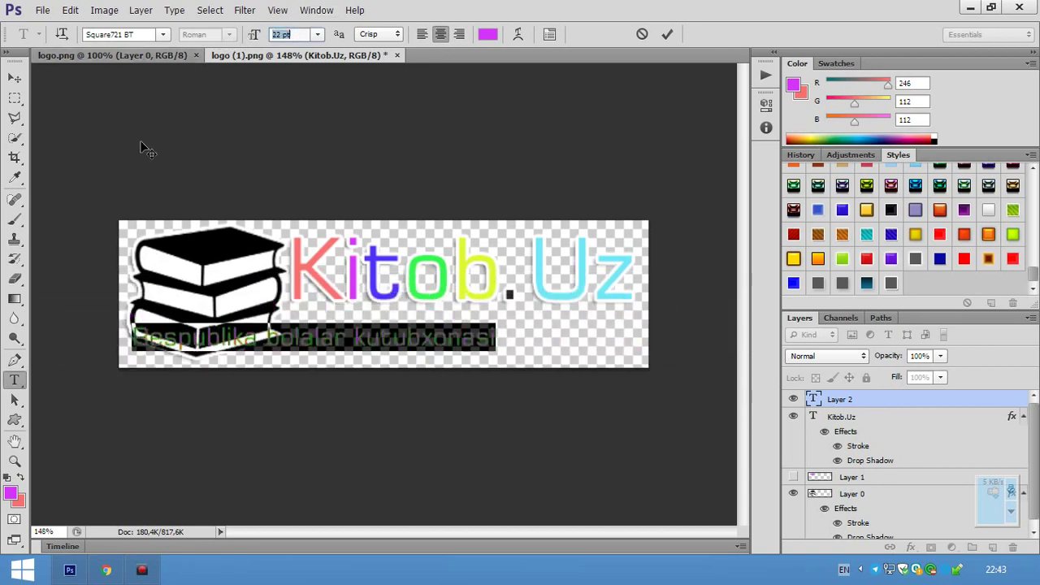
left_click_drag(146, 159, 289, 146)
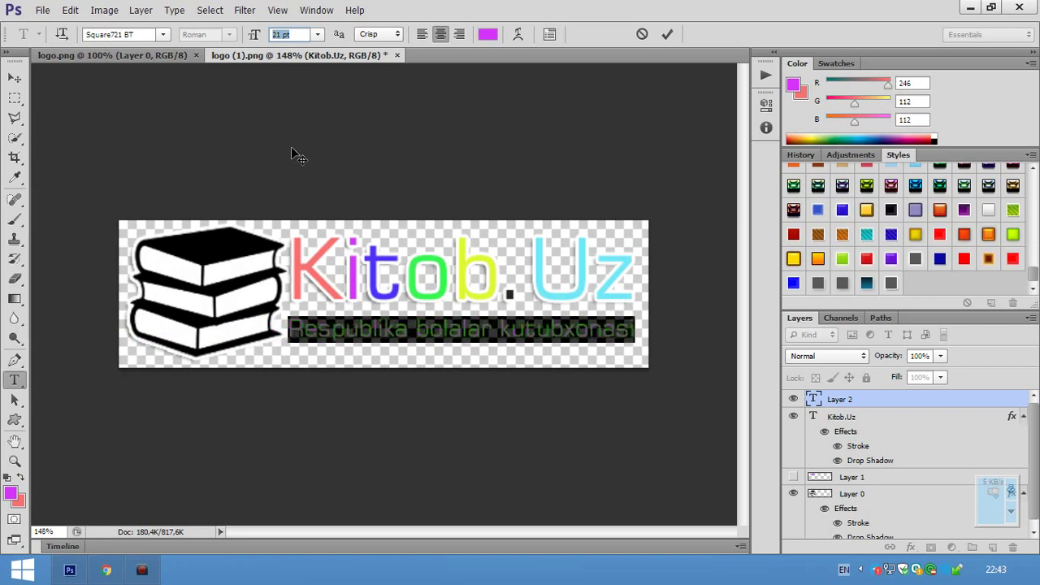
left_click(368, 328)
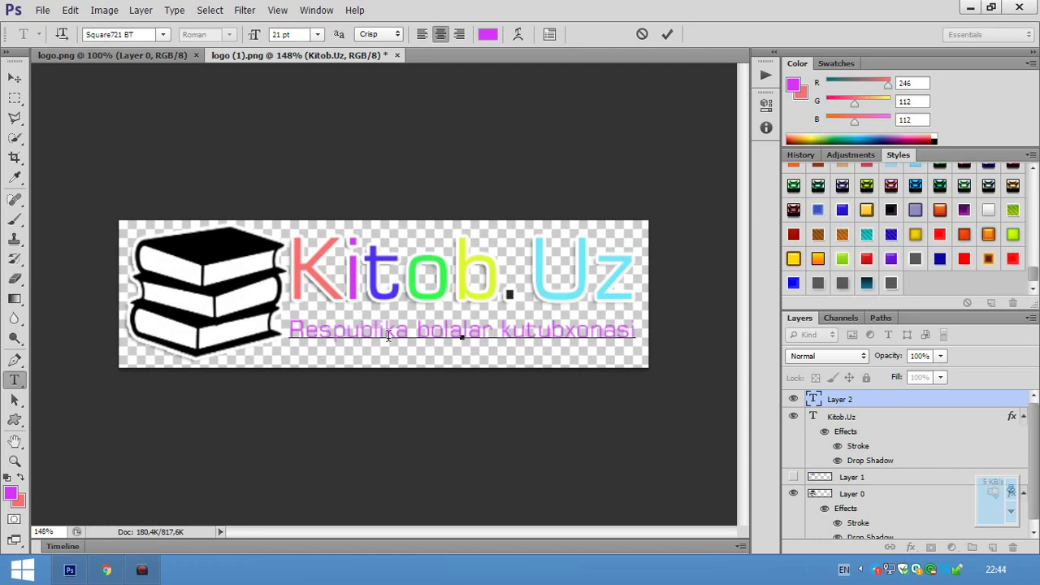
left_click_drag(291, 333, 678, 331)
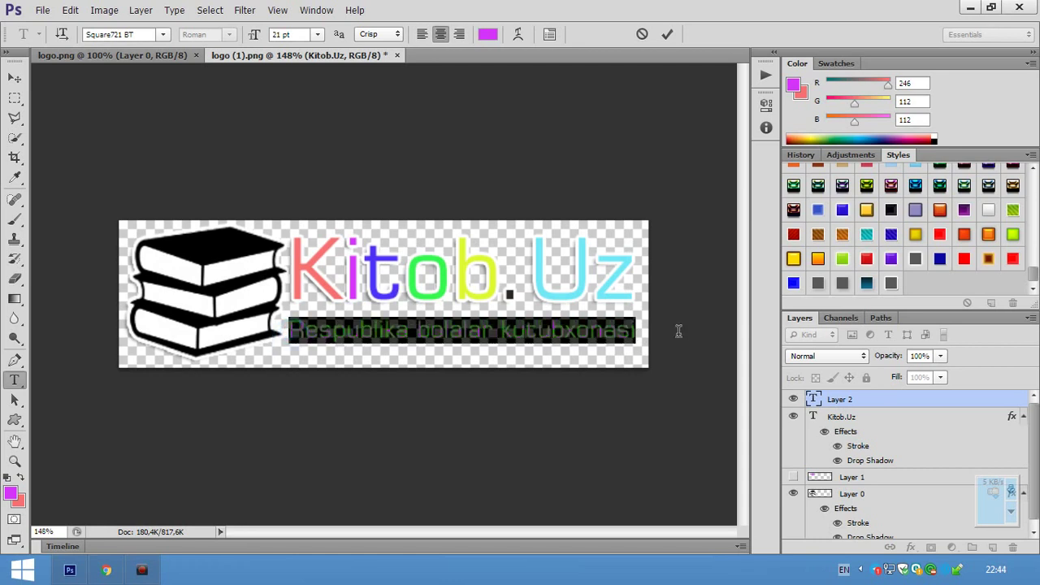
left_click(592, 333)
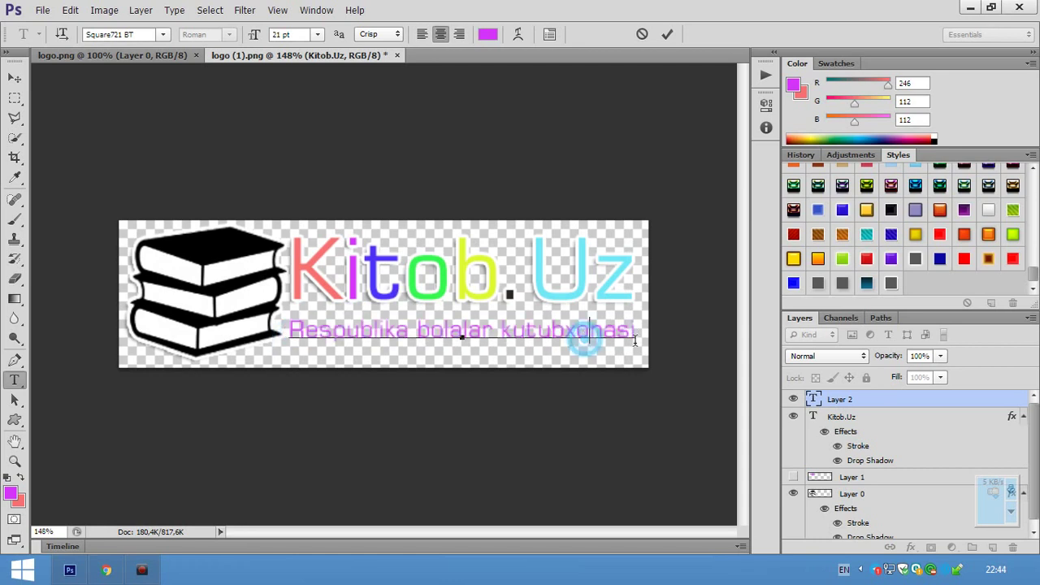
Try glow, purple bevel and green-black styles on the subtitle, settling on plain Stroke and Drop Shadow
left_click(818, 283)
left_click(891, 284)
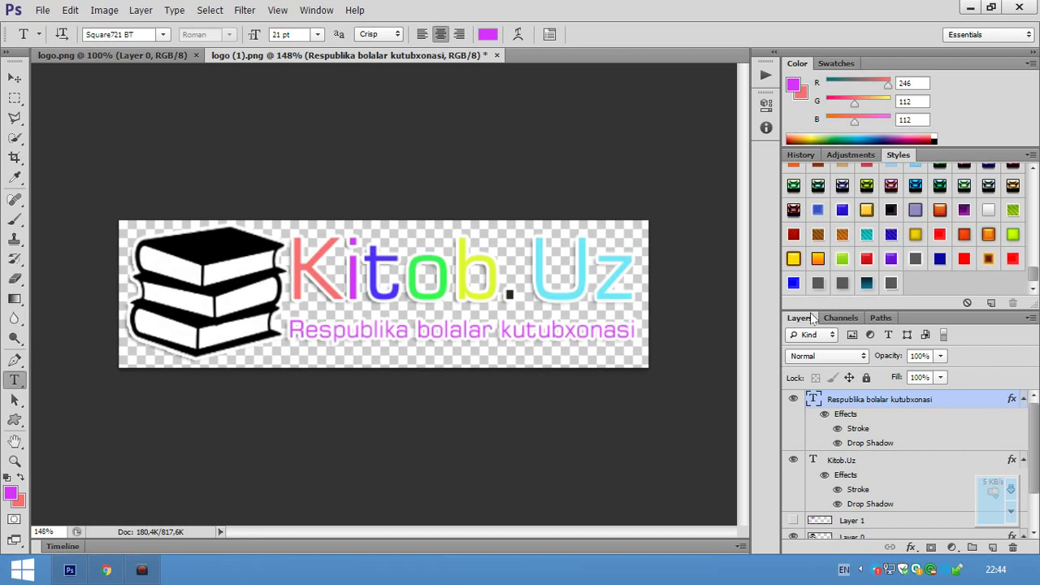
left_click(890, 260)
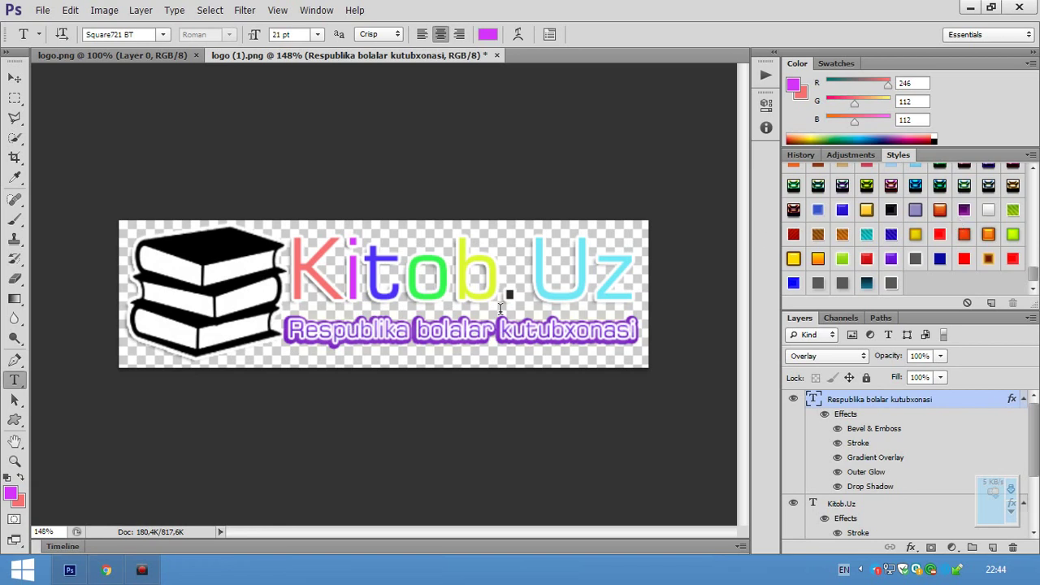
scroll(978, 248, "up", 2)
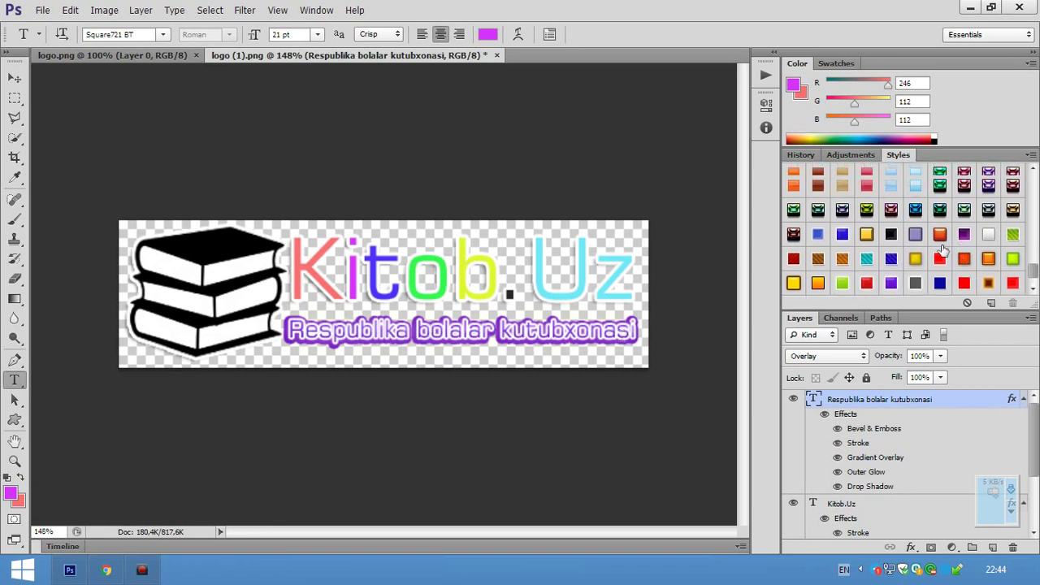
left_click(937, 243)
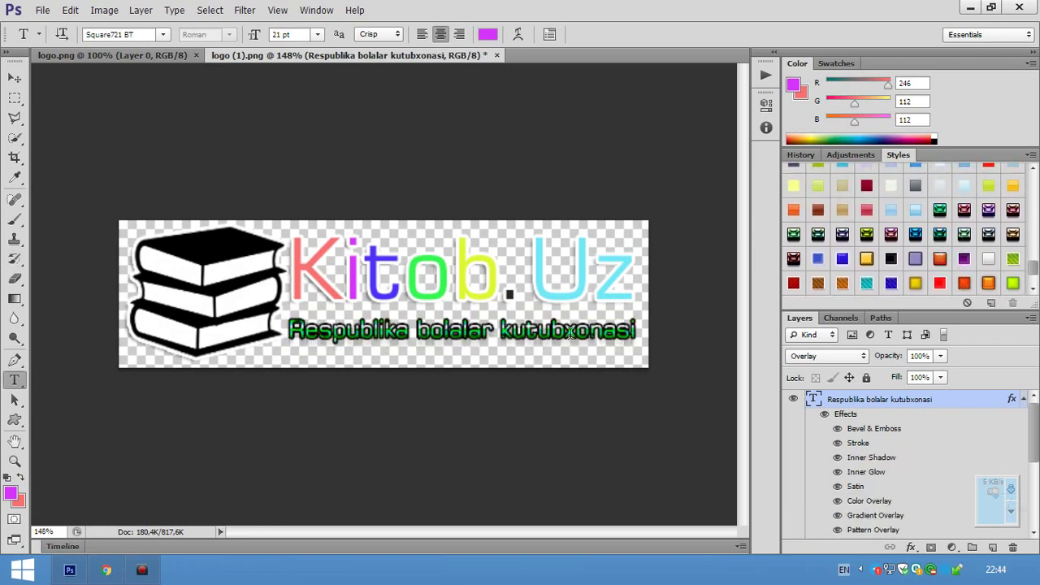
scroll(902, 276, "down", 2)
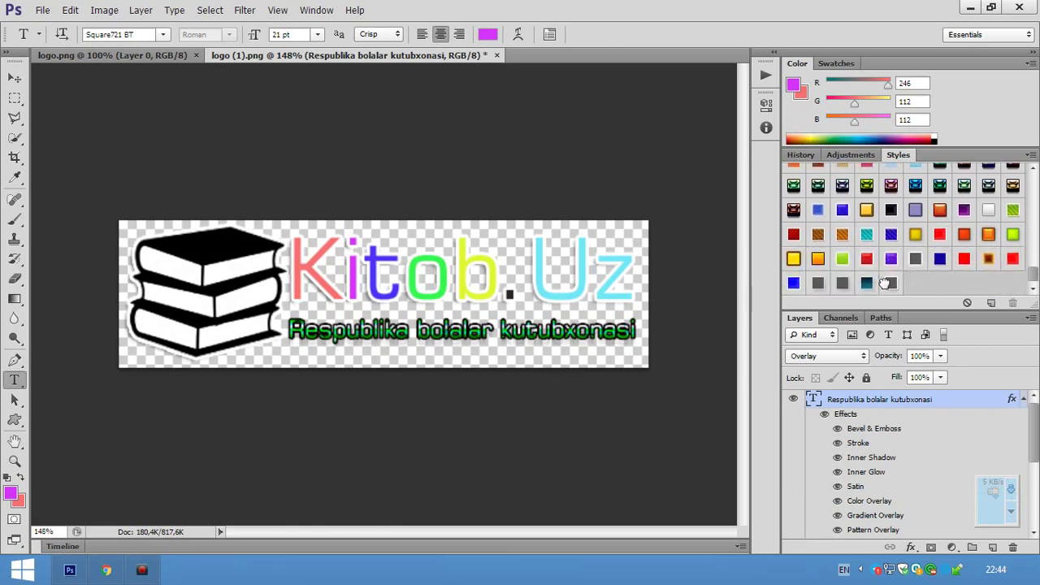
left_click(891, 282)
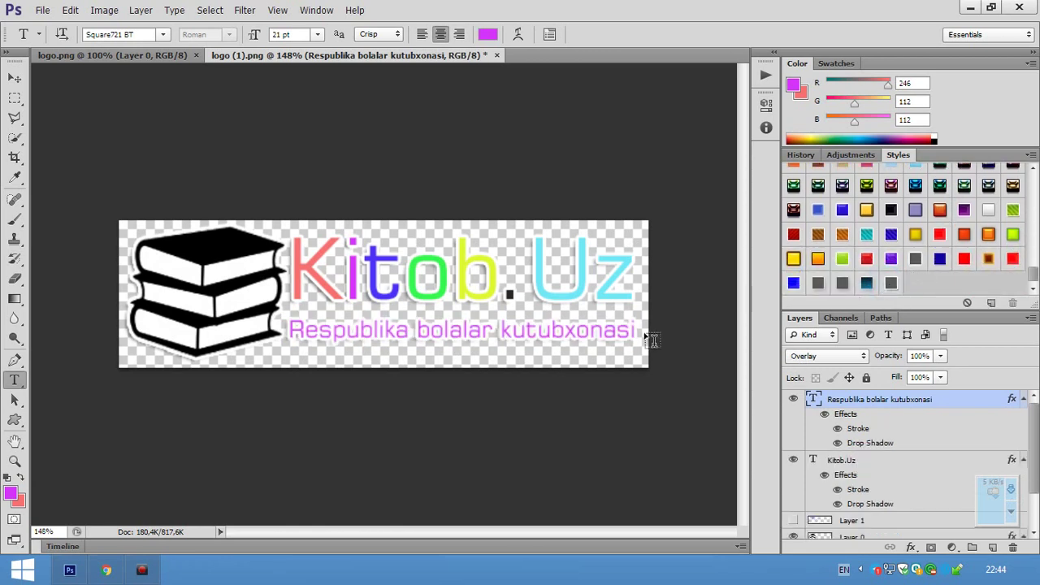
left_click_drag(633, 332, 253, 342)
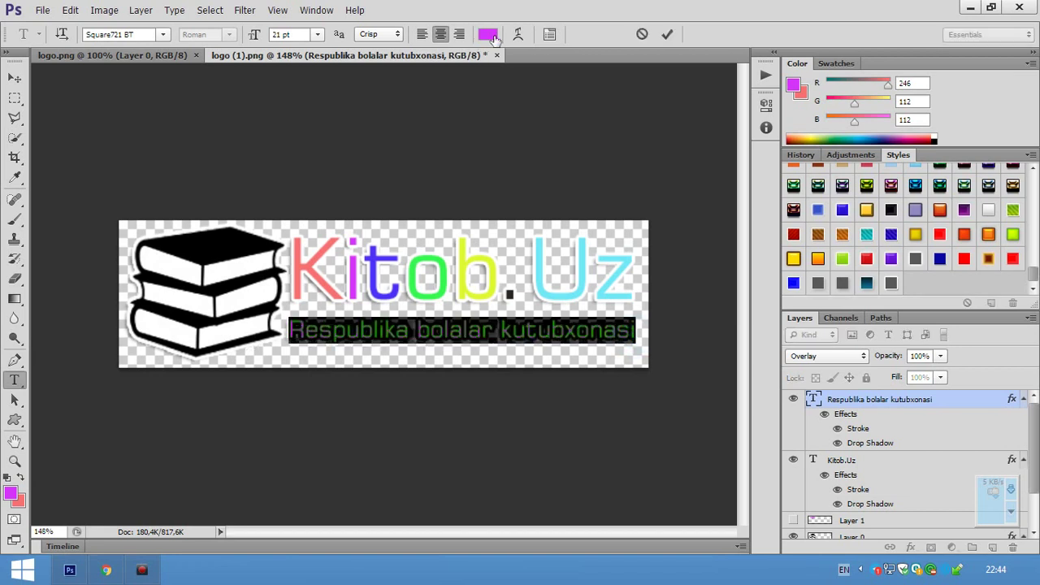
Recolour the subtitle text blue-violet #3e1bd2 and commit the edit
left_click(490, 36)
left_click_drag(521, 208, 529, 195)
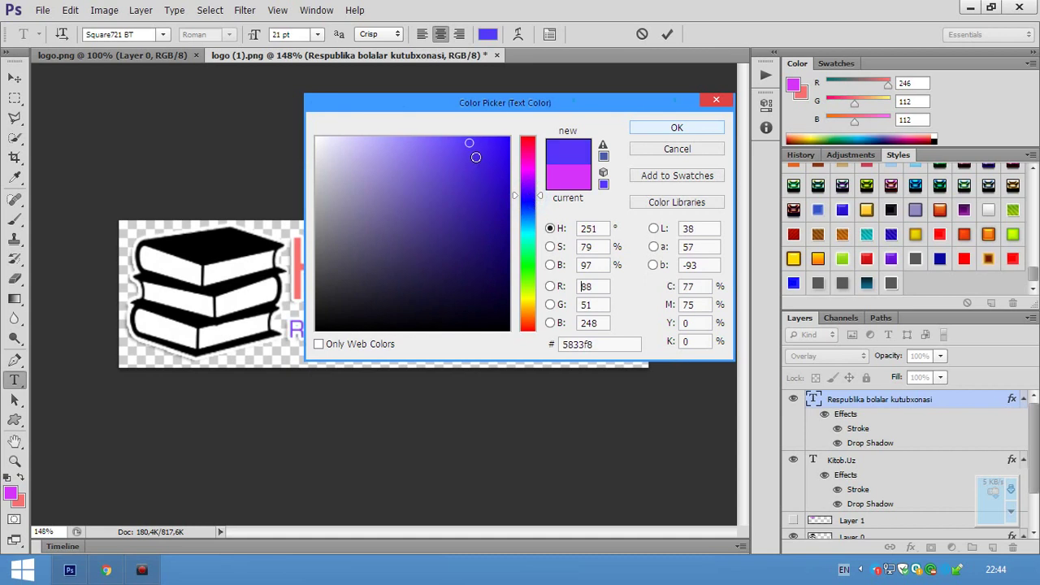
left_click(484, 171)
left_click(677, 128)
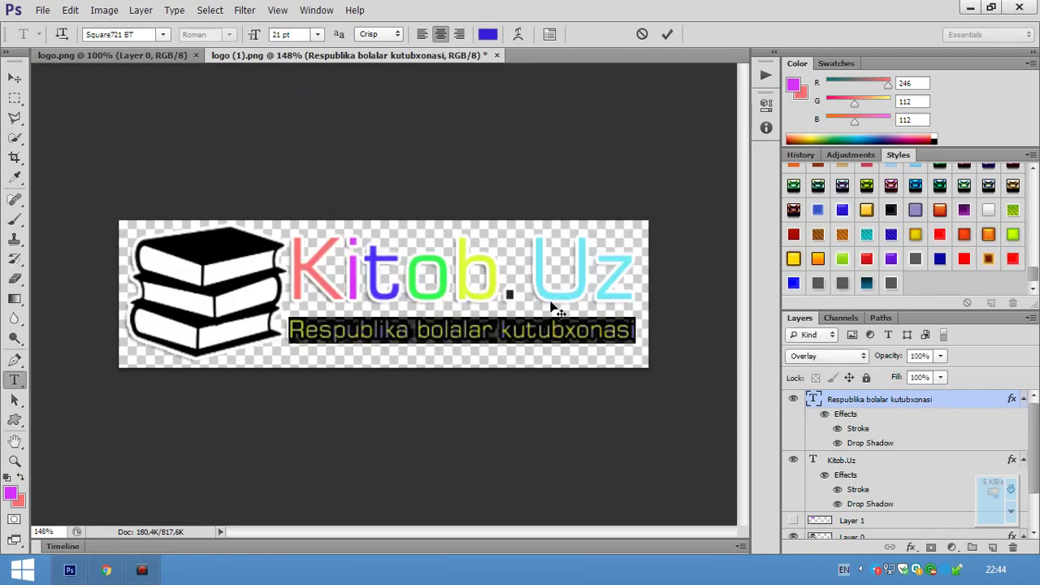
key("ctrl+h")
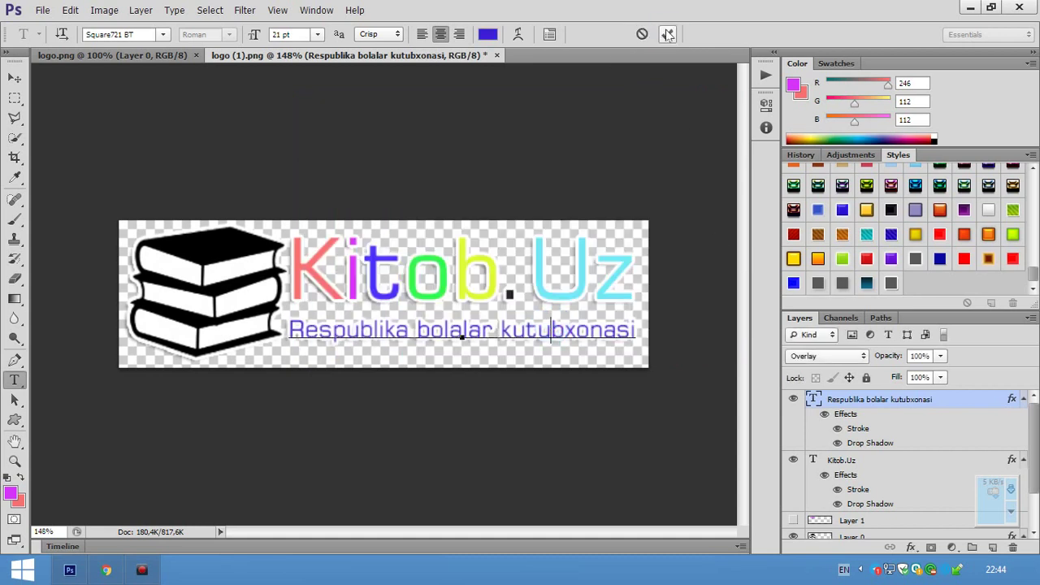
left_click(666, 35)
Move Layer 2 below Layer 0 and fill it with a dark-brown-to-orange gradient
scroll(918, 500, "down", 2)
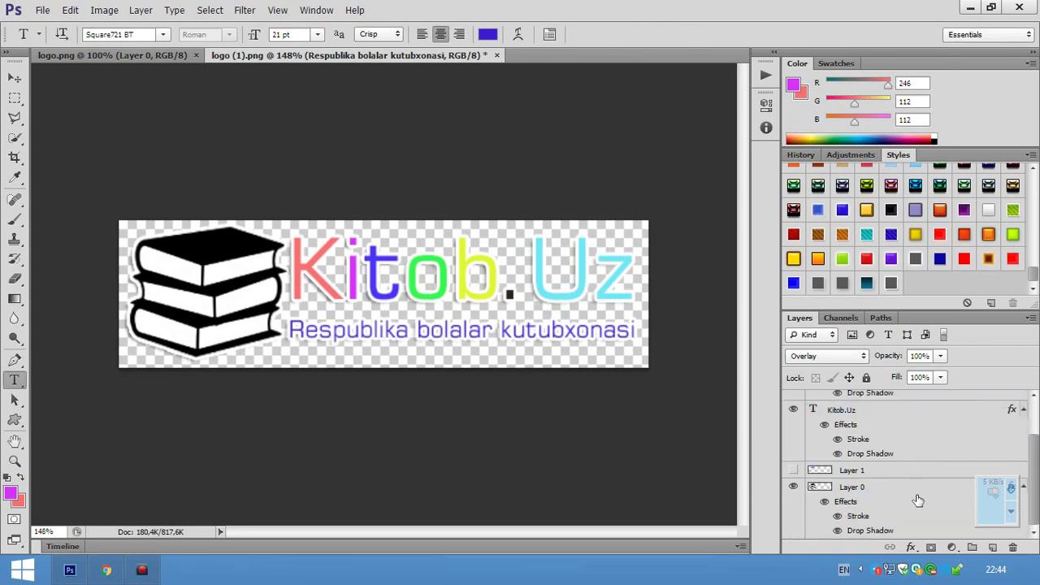
left_click(886, 497)
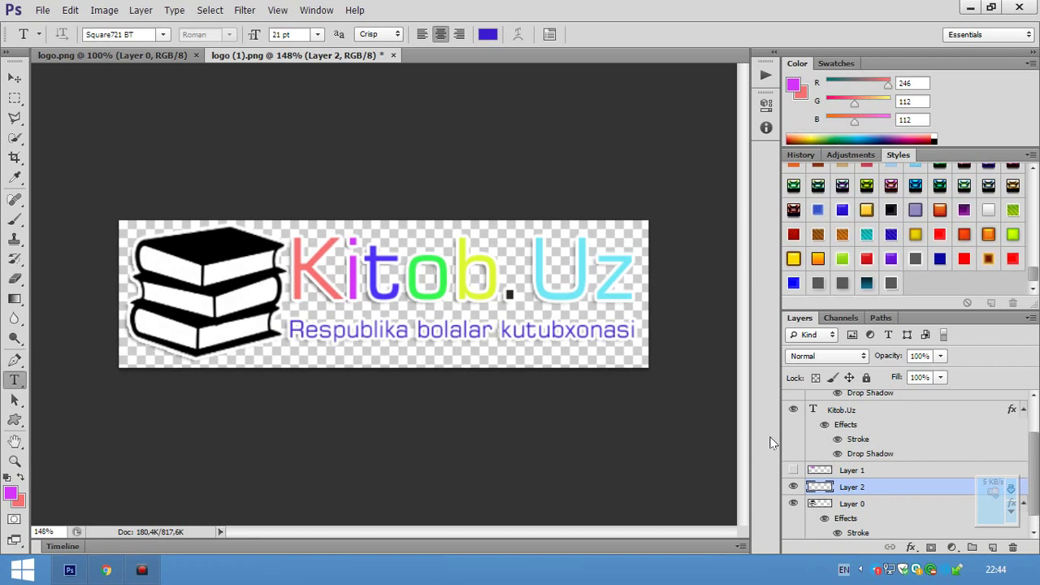
scroll(854, 471, "down", 1)
left_click_drag(854, 471, 867, 527)
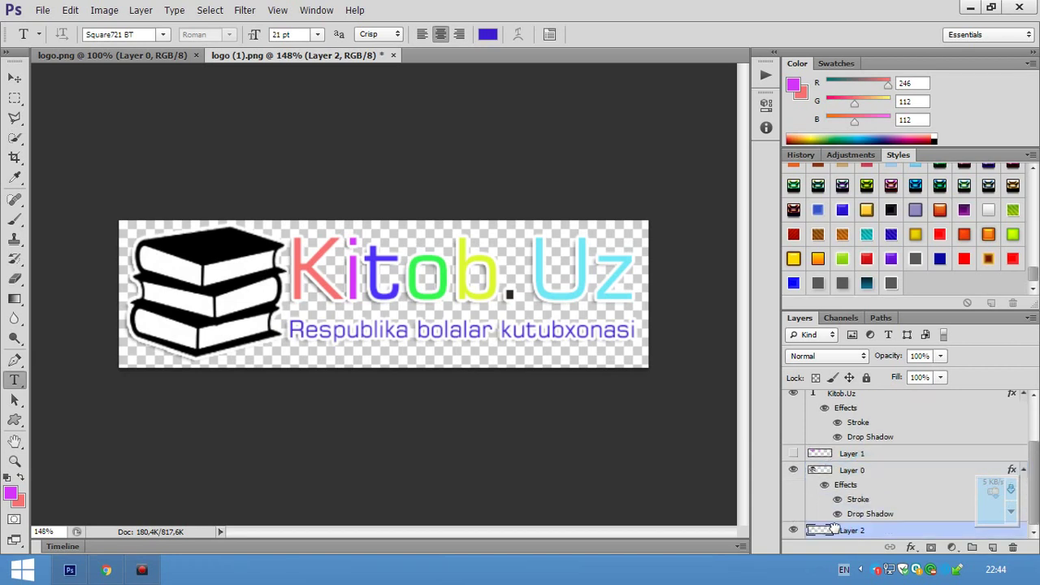
left_click(15, 300)
left_click_drag(367, 345, 639, 434)
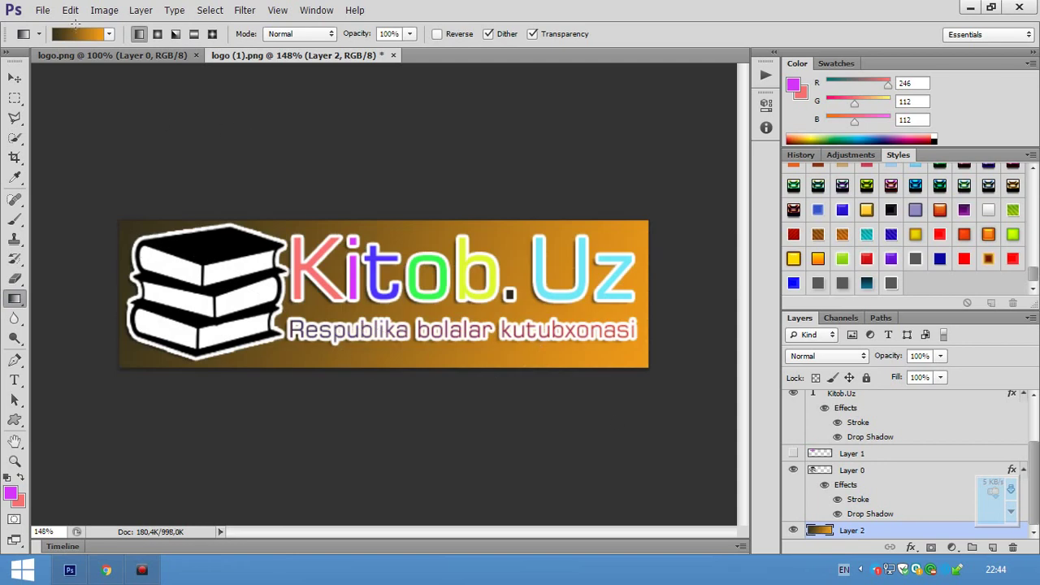
Undo the gradient, try a black Paint Bucket fill on Layer 2, then undo it too
key("ctrl+z")
right_click(15, 299)
left_click(55, 312)
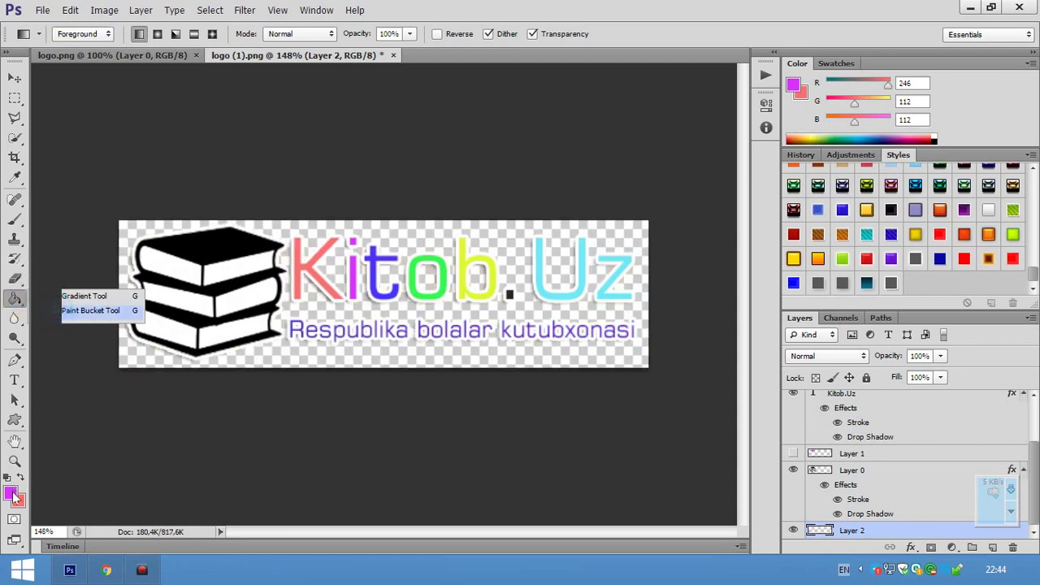
left_click(934, 139)
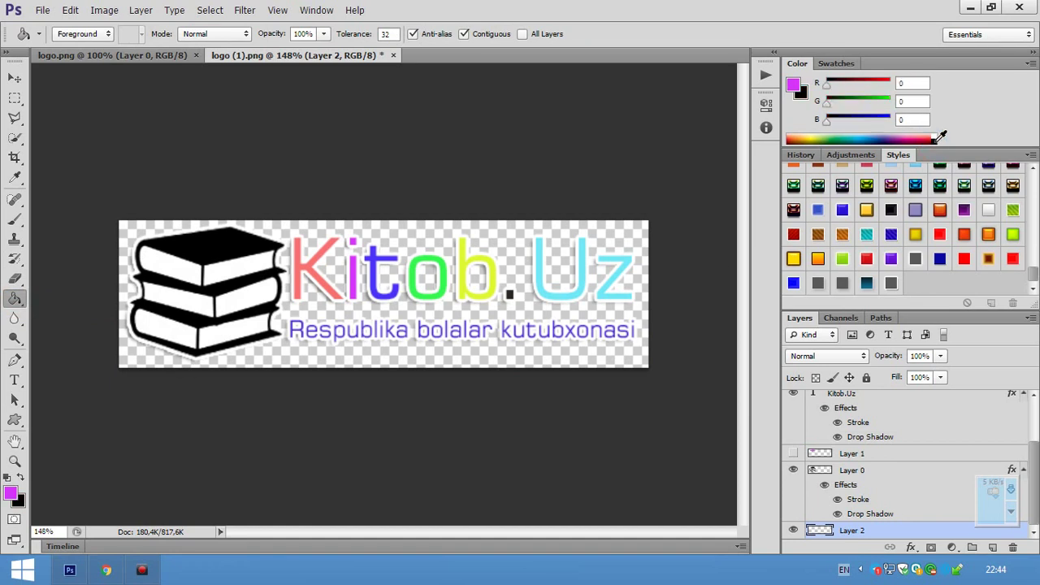
key("x")
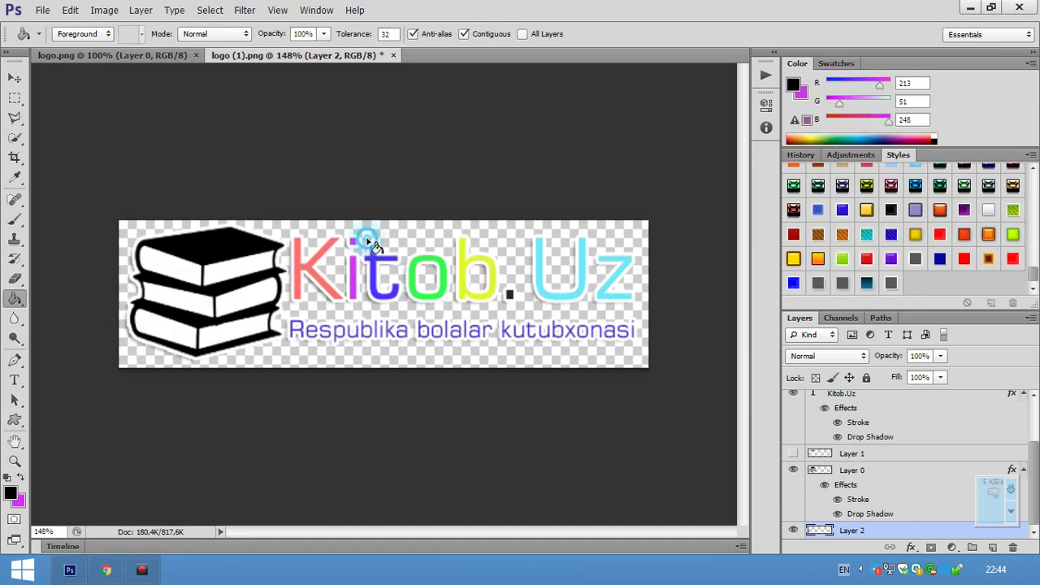
left_click(413, 253)
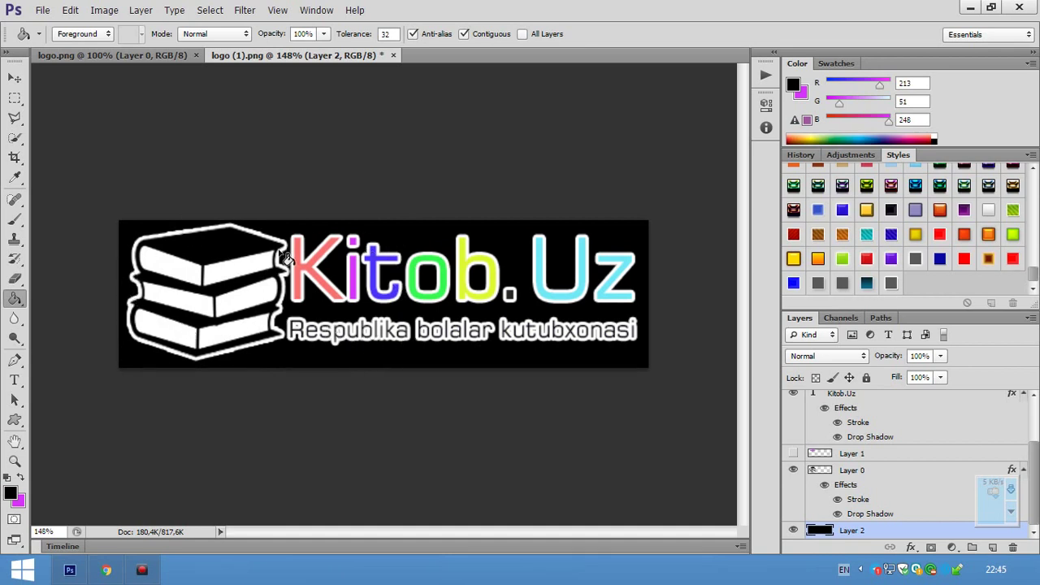
key("ctrl+z")
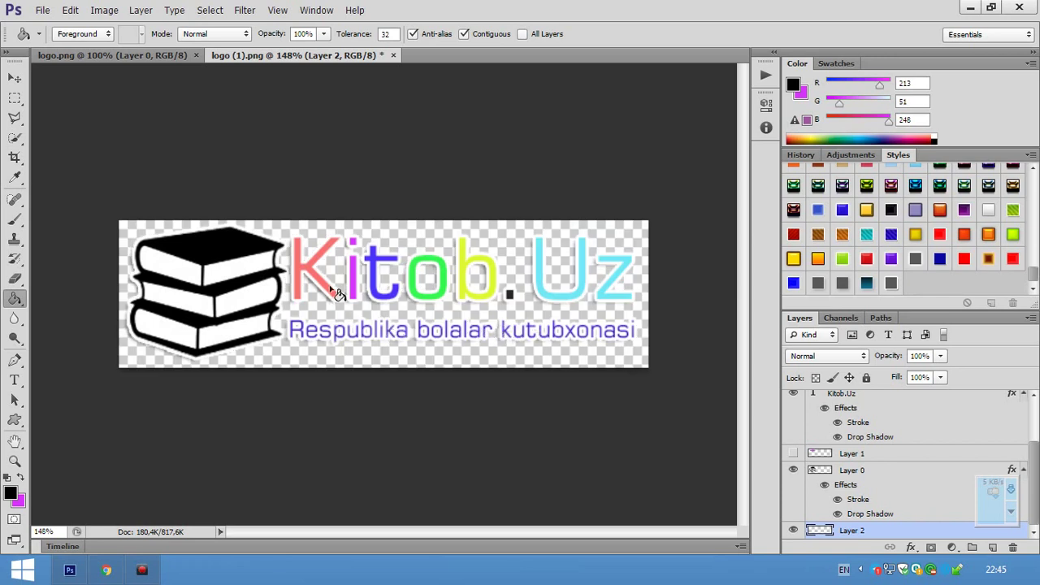
left_click(18, 296)
left_click(49, 297)
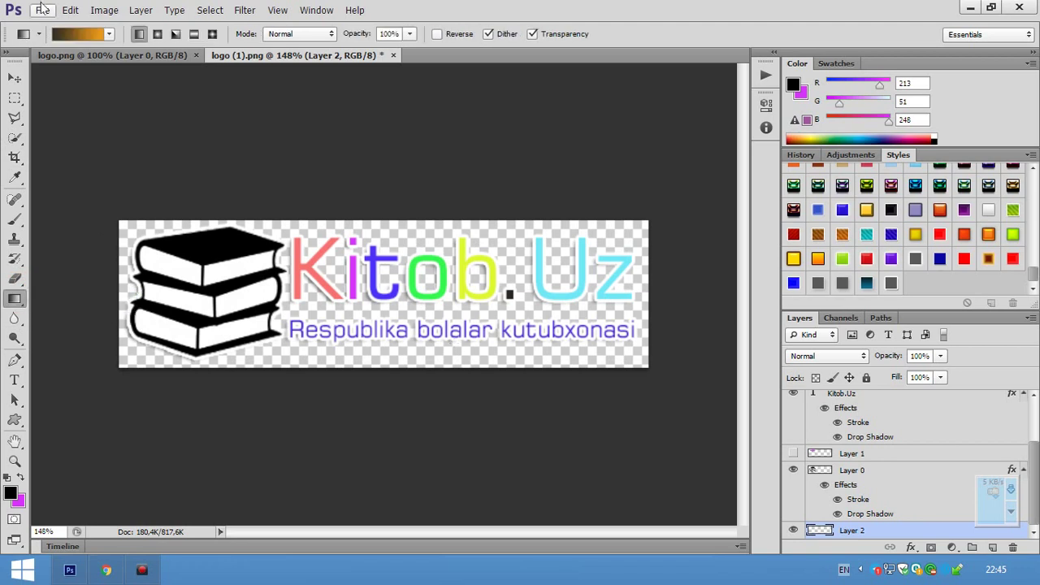
left_click(42, 10)
left_click(33, 25)
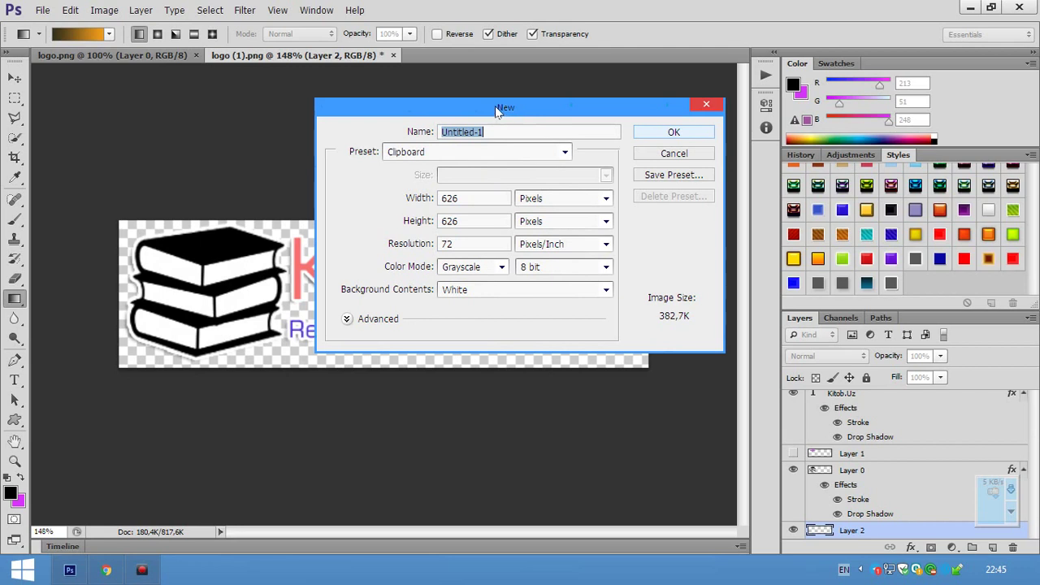
left_click_drag(498, 110, 538, 85)
double_click(522, 174)
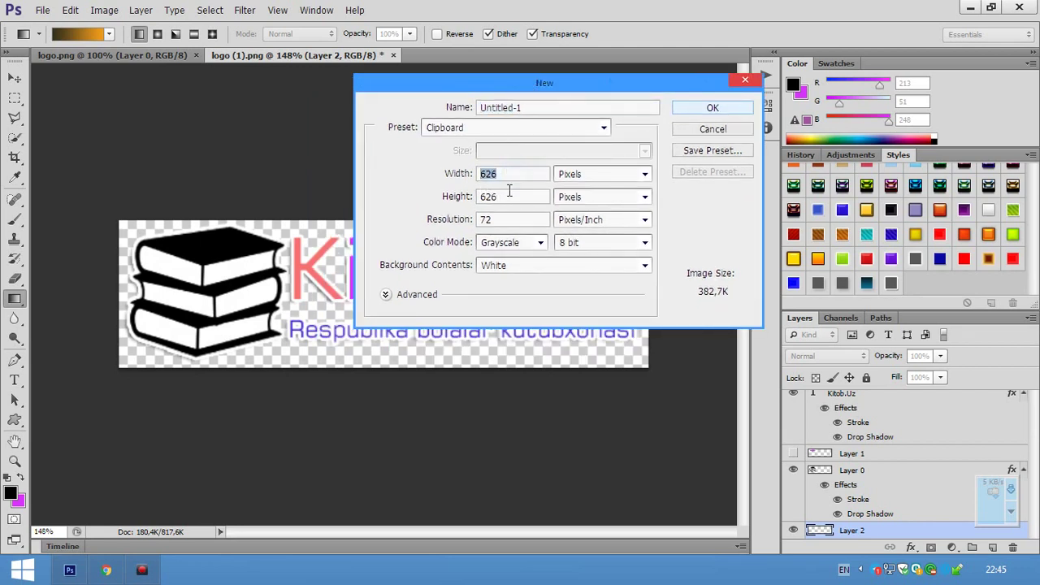
double_click(525, 197)
left_click(697, 131)
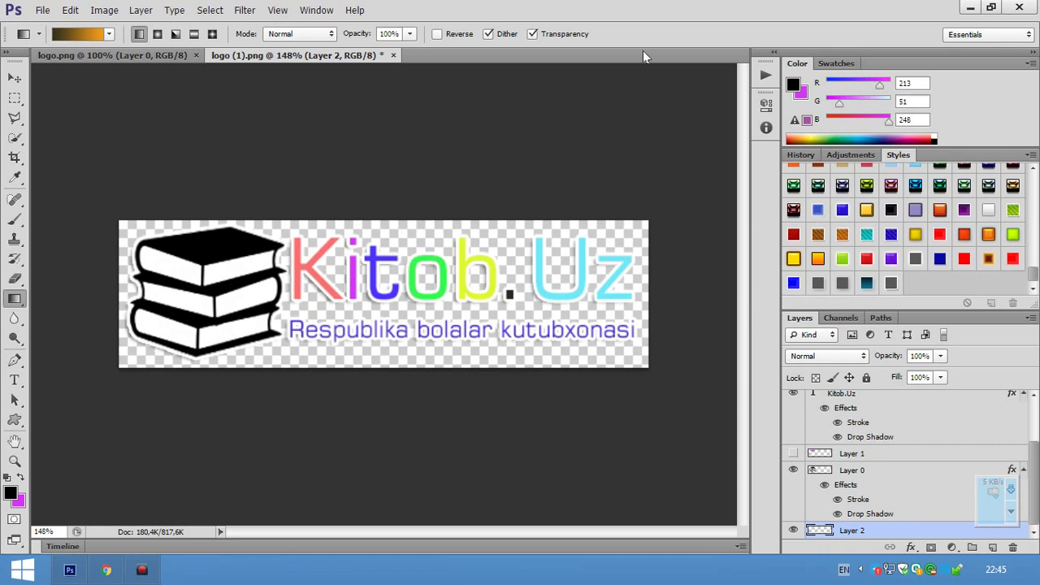
View the earlier logo file from the desktop, then close the viewer and restore Photoshop
left_click(971, 6)
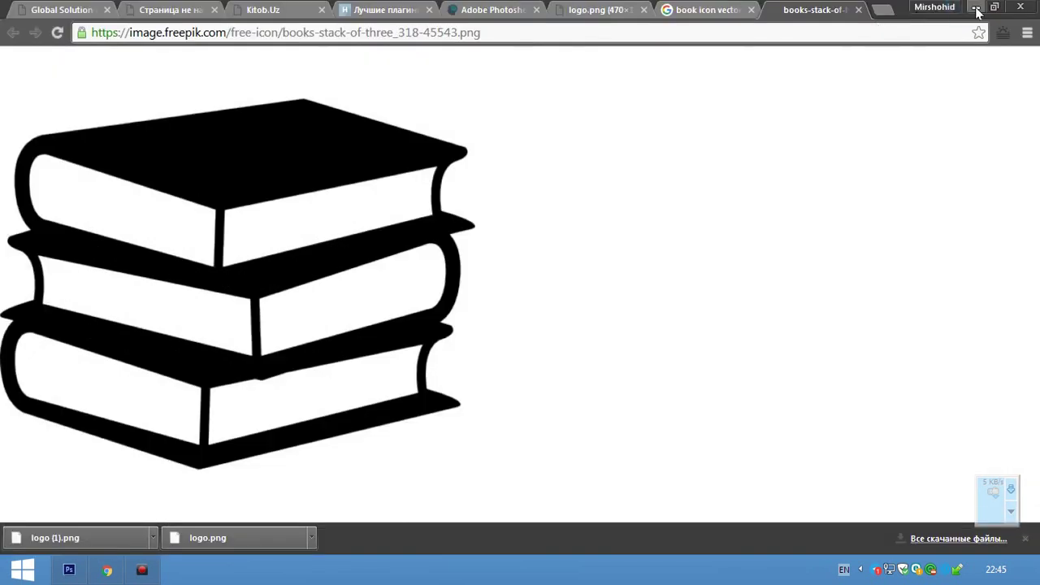
left_click(973, 8)
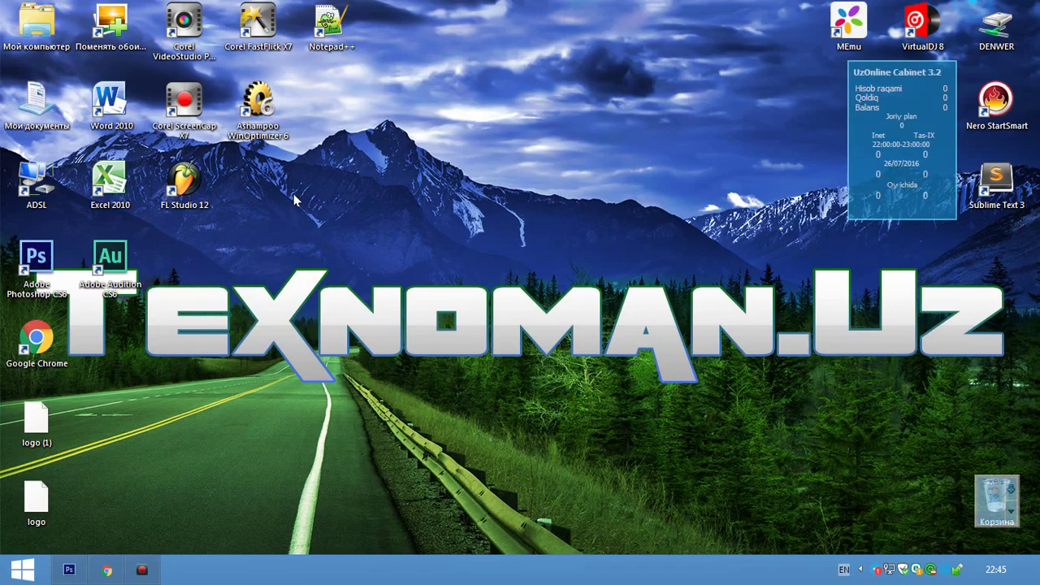
left_click(46, 524)
double_click(42, 508)
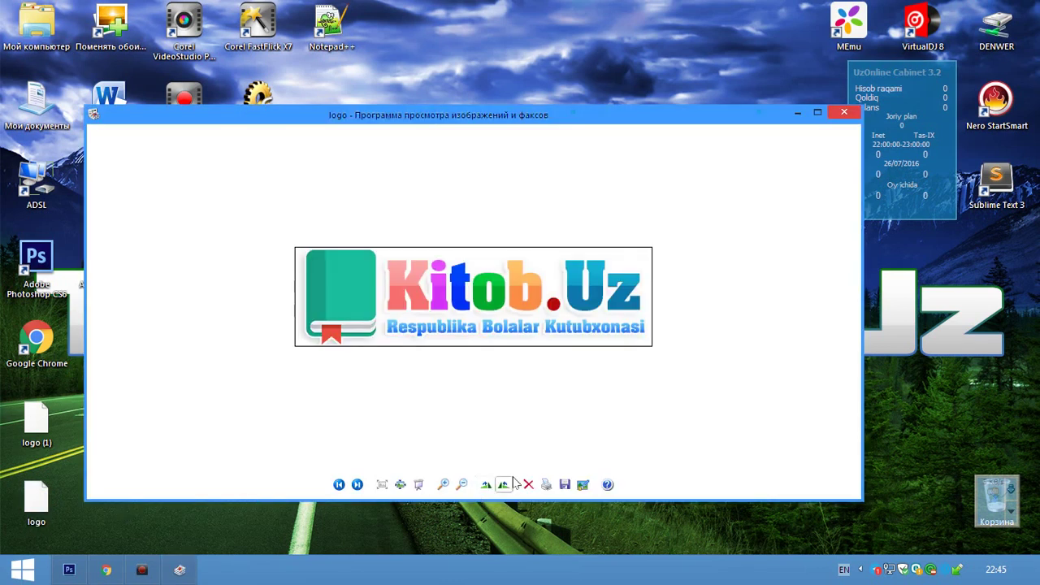
left_click(852, 113)
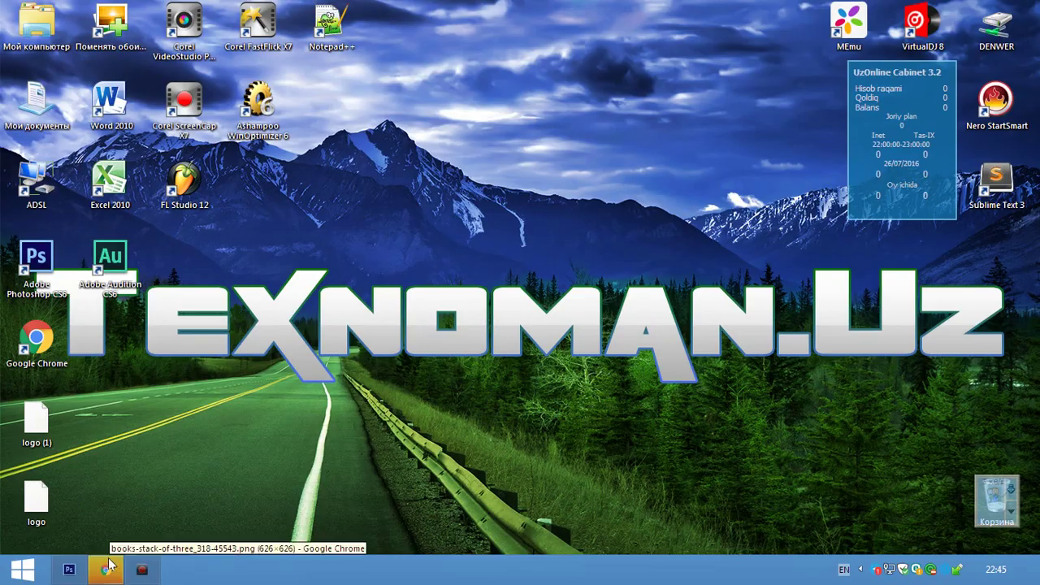
left_click(69, 569)
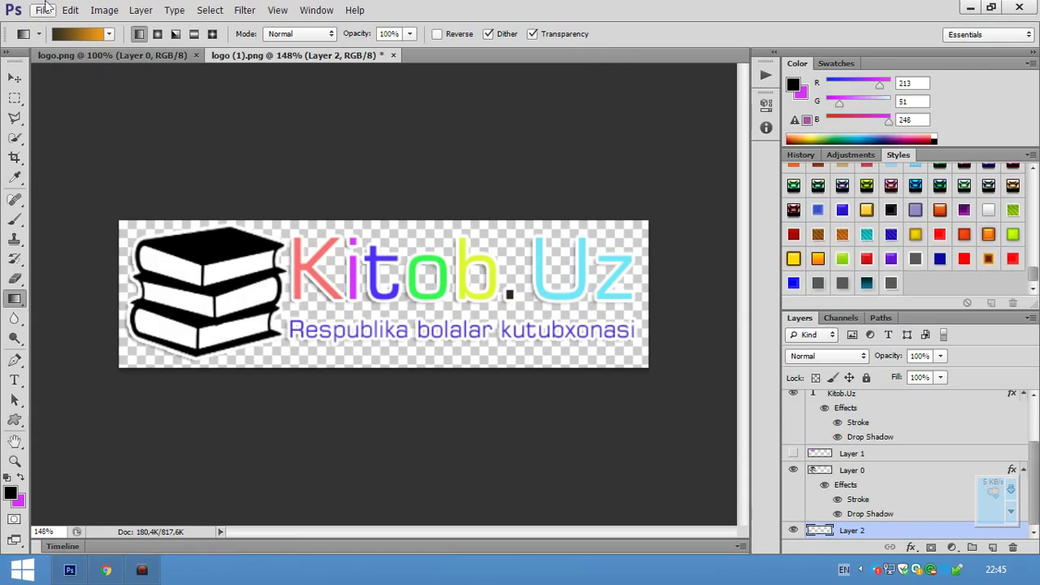
Save the logo as a new PNG file, logo_new, on the desktop with default PNG options
left_click(43, 10)
left_click(61, 135)
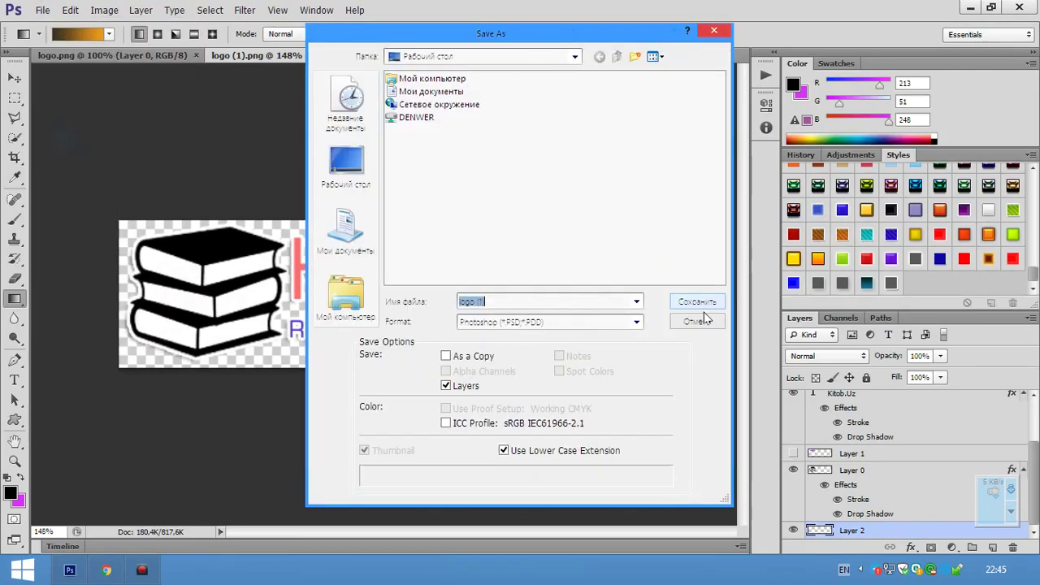
left_click(569, 322)
left_click(531, 497)
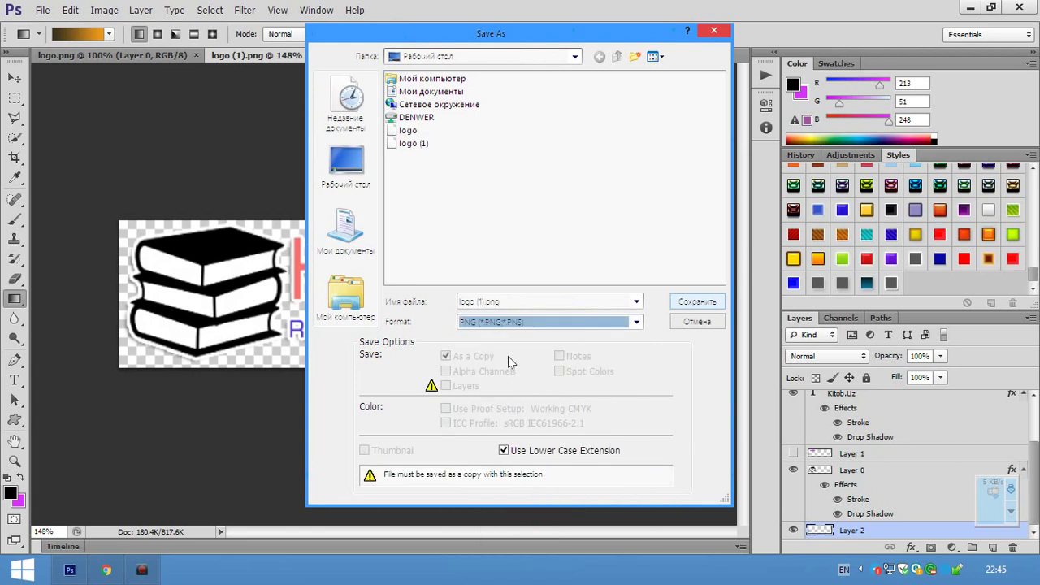
left_click(514, 303)
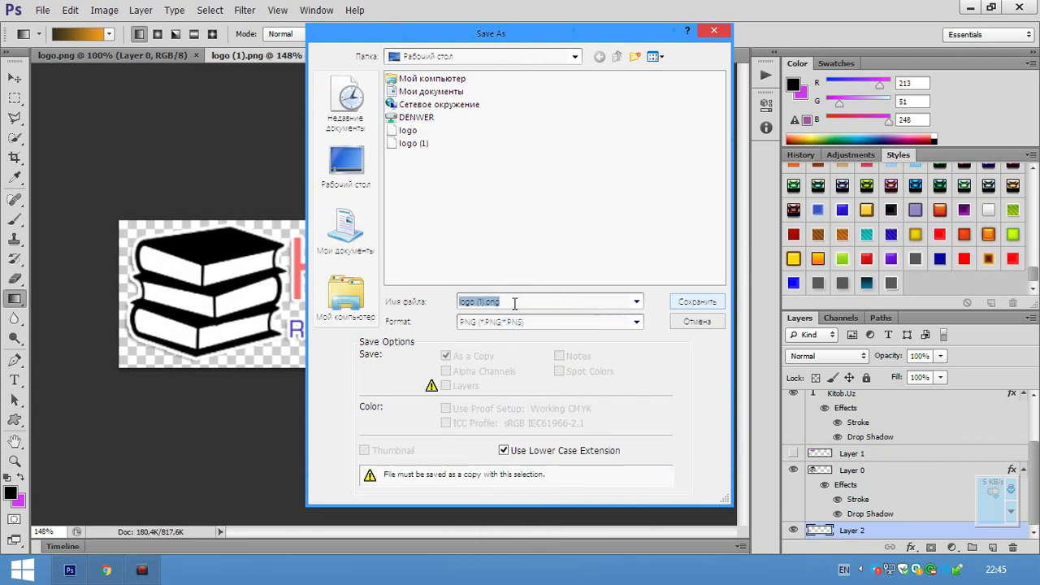
type("logo")
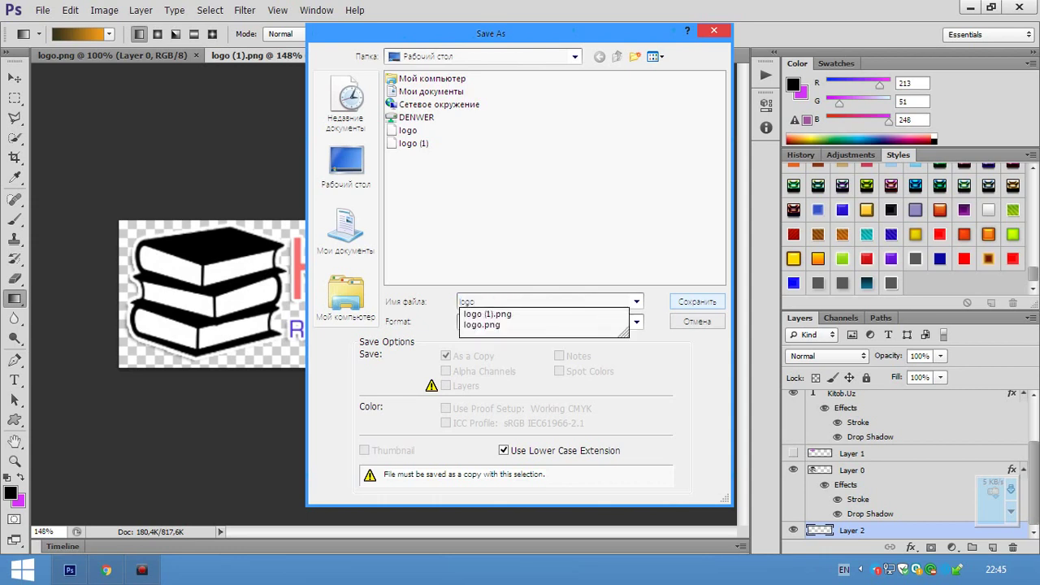
type("_r")
key("Return")
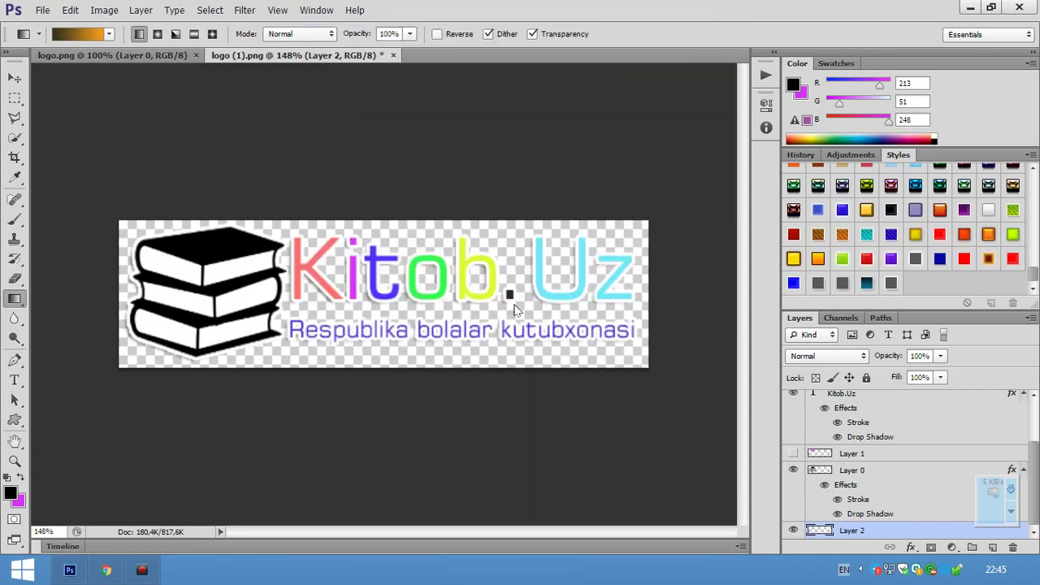
key("Return")
left_click(970, 7)
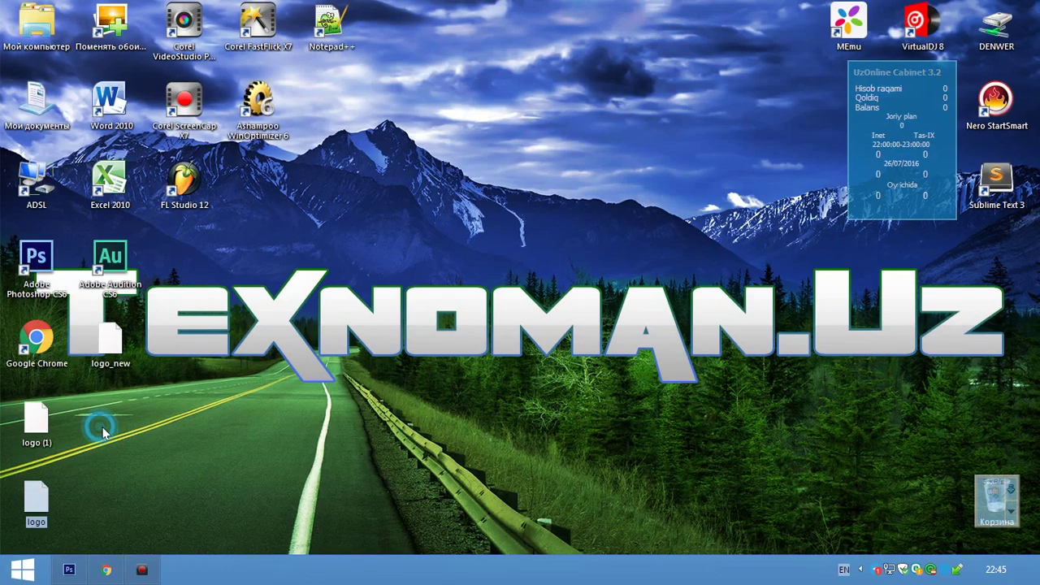
mouse_move(110, 340)
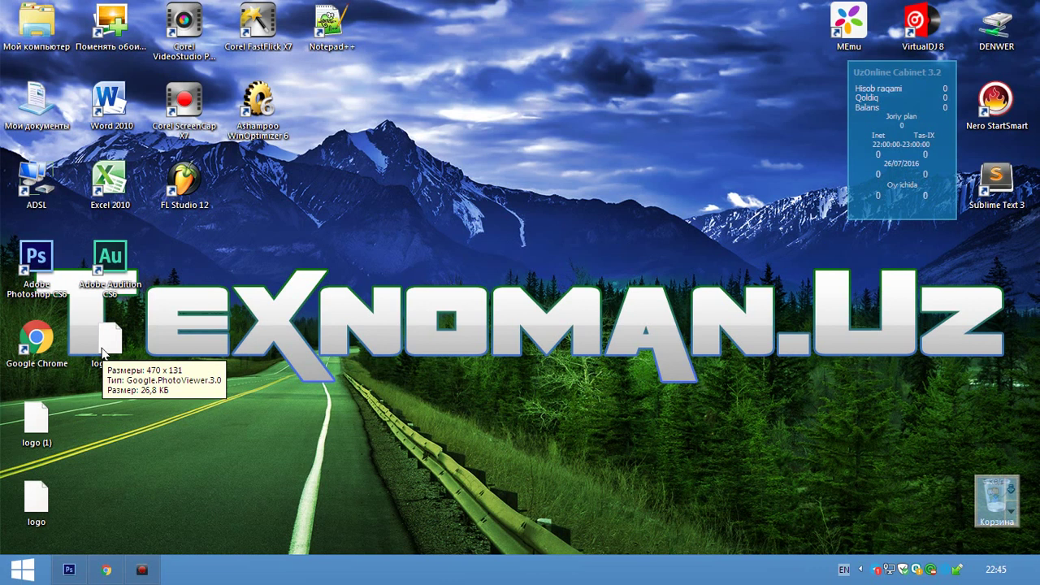
left_click(73, 568)
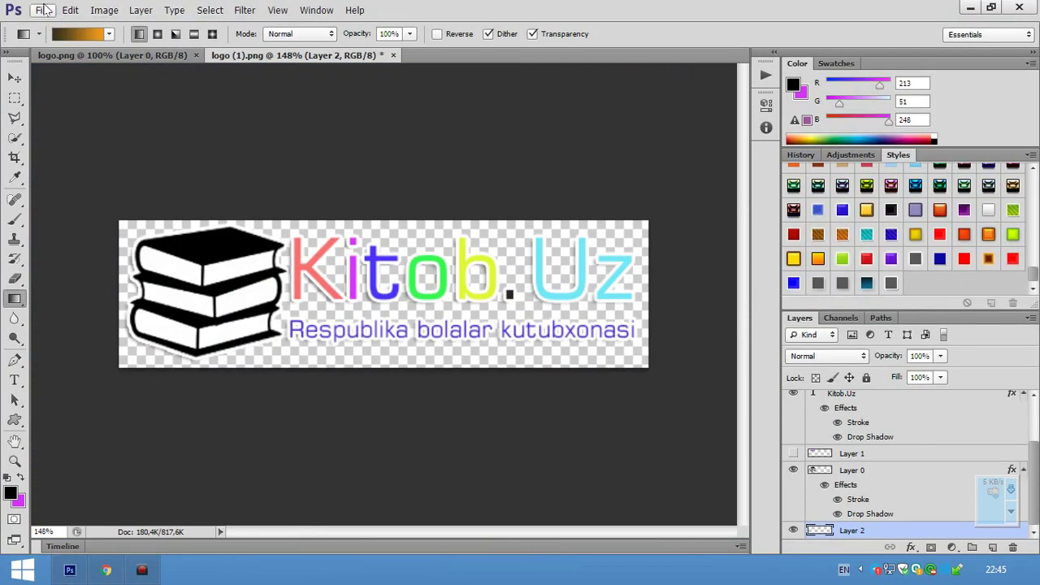
Open the Save for Web PNG-8 transparent preview and zoom to 600% on the K of Kitob
left_click(45, 10)
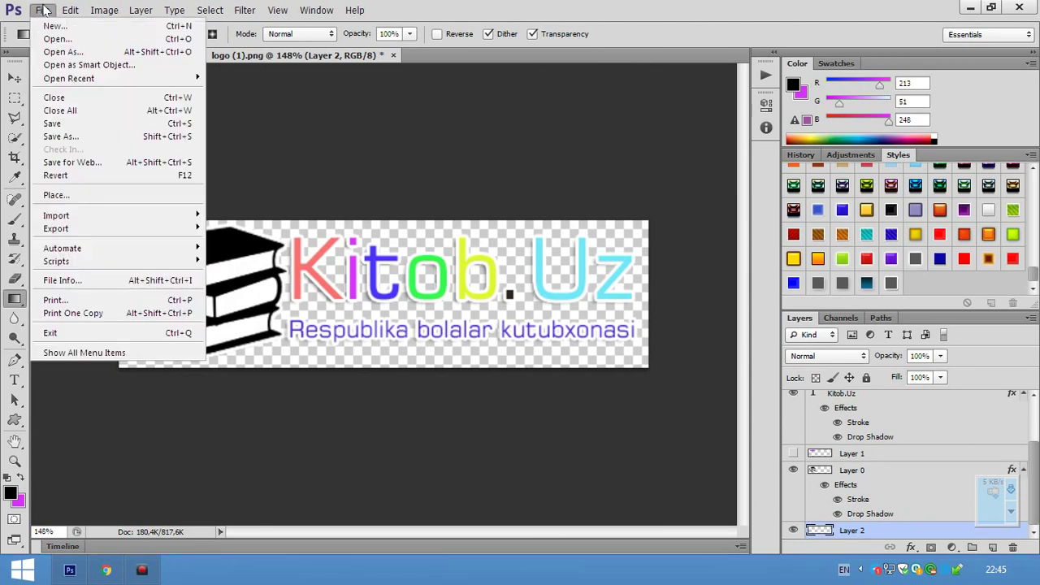
left_click(96, 162)
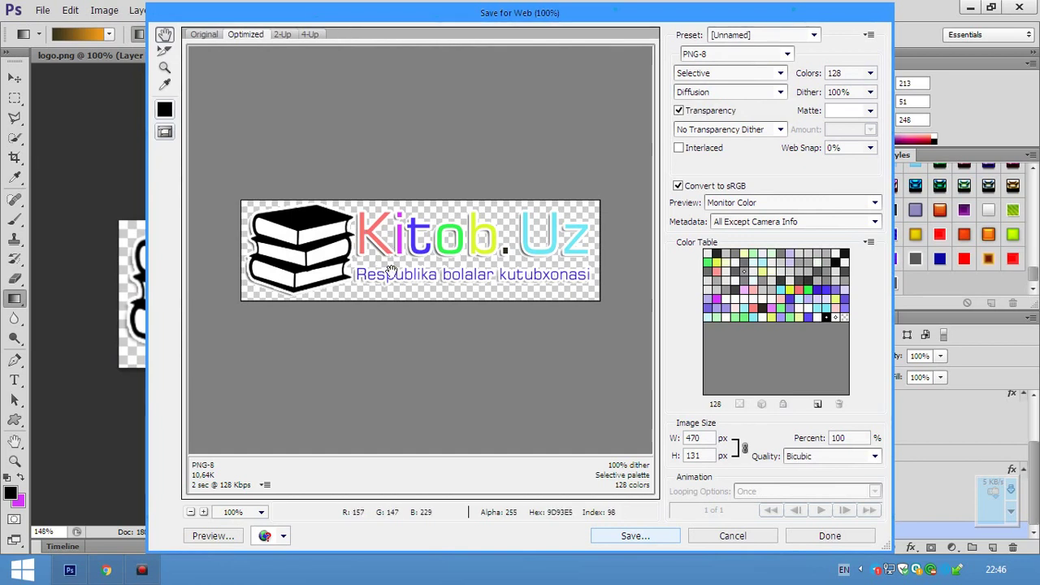
key("alt")
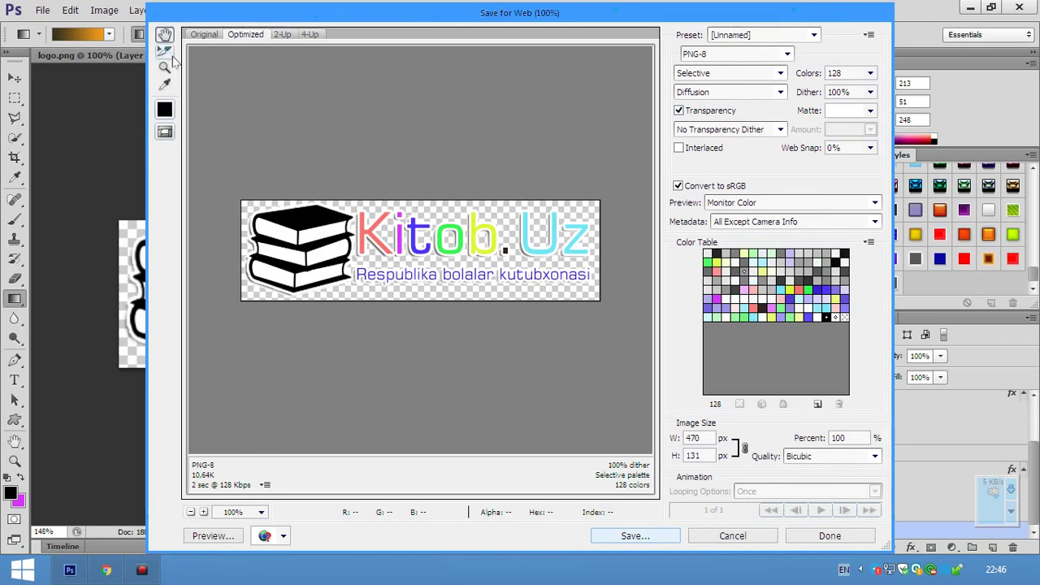
left_click(371, 235, "ctrl+alt")
left_click(374, 237, "ctrl")
left_click(361, 233, "ctrl")
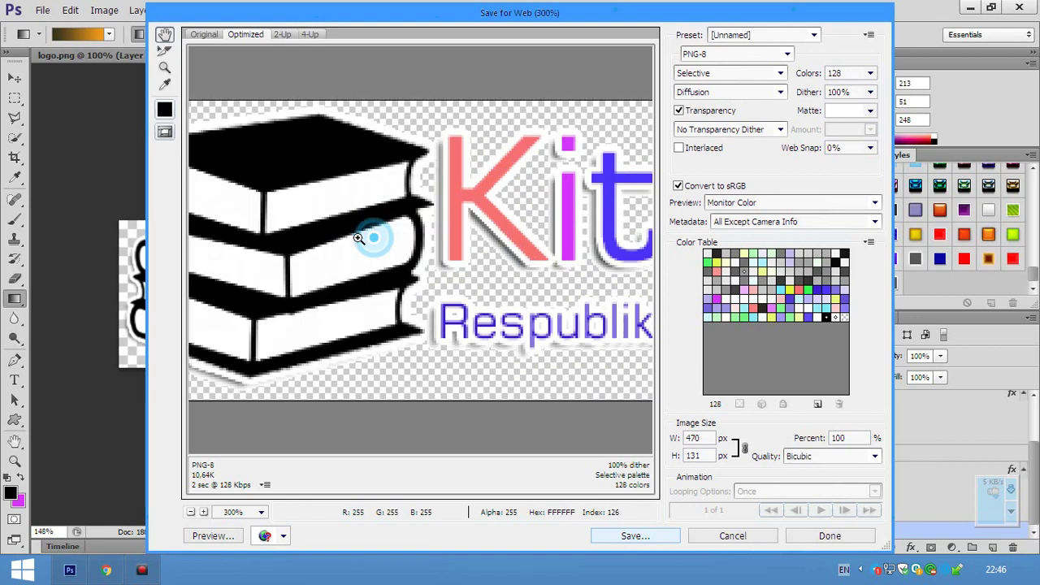
left_click(453, 225, "ctrl")
left_click(497, 232, "ctrl")
left_click(505, 282, "ctrl")
left_click_drag(467, 300, 461, 342)
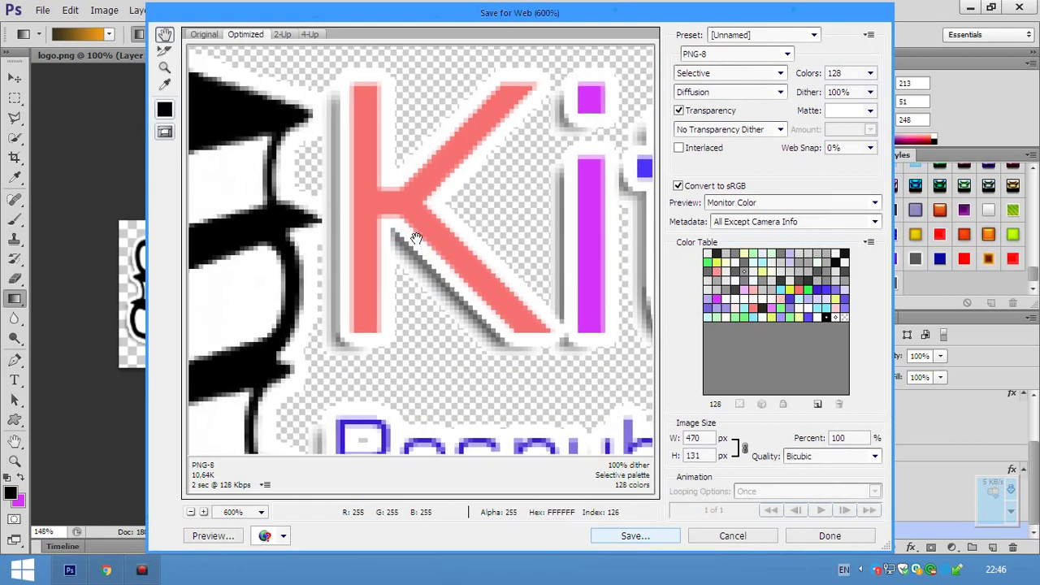
scroll(423, 308, "down", 1)
left_click_drag(529, 336, 396, 277)
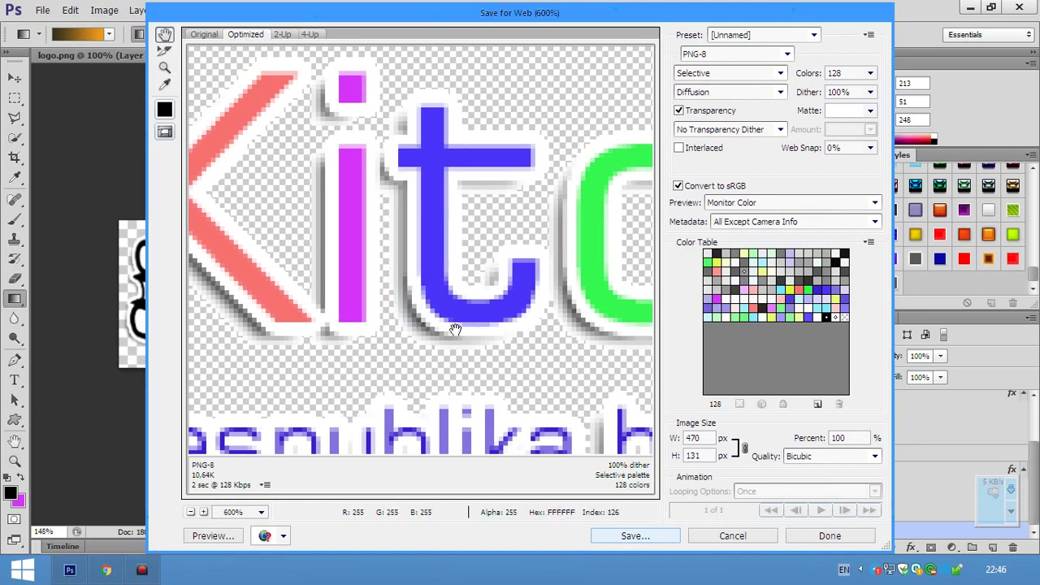
scroll(447, 309, "down", 2)
Inspect the K and i edges at up to 800%, return the preview to 100%, and cancel the export
left_click(431, 278, "alt")
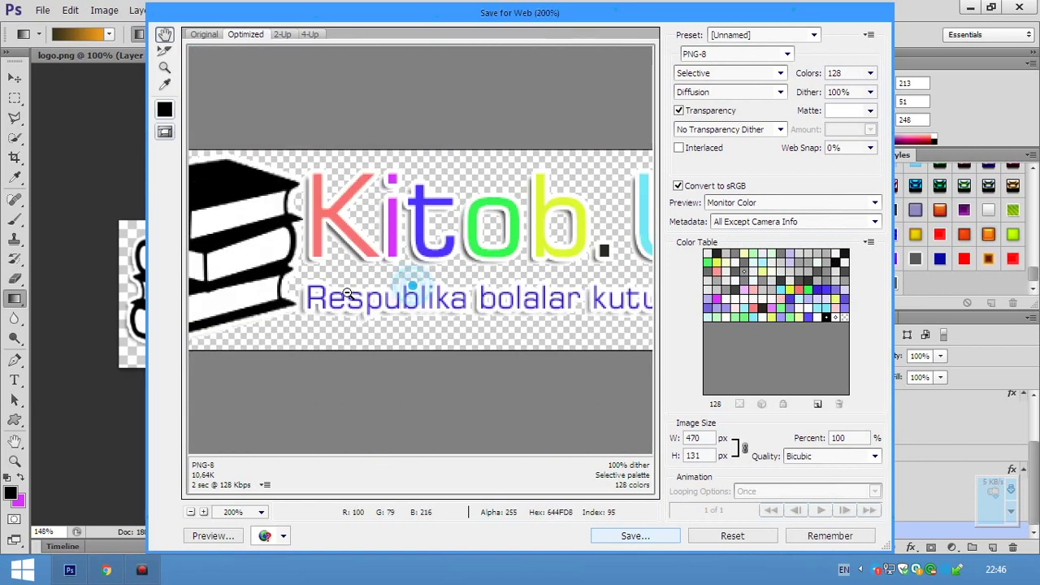
left_click(399, 321, "alt")
left_click(374, 234)
left_click(360, 204)
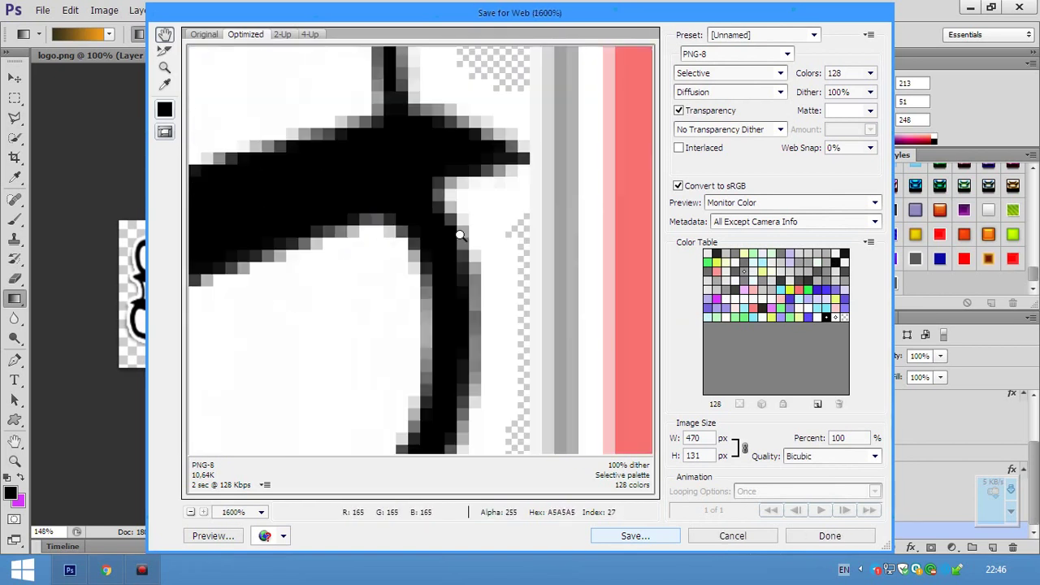
left_click(465, 233)
left_click(535, 293, "alt")
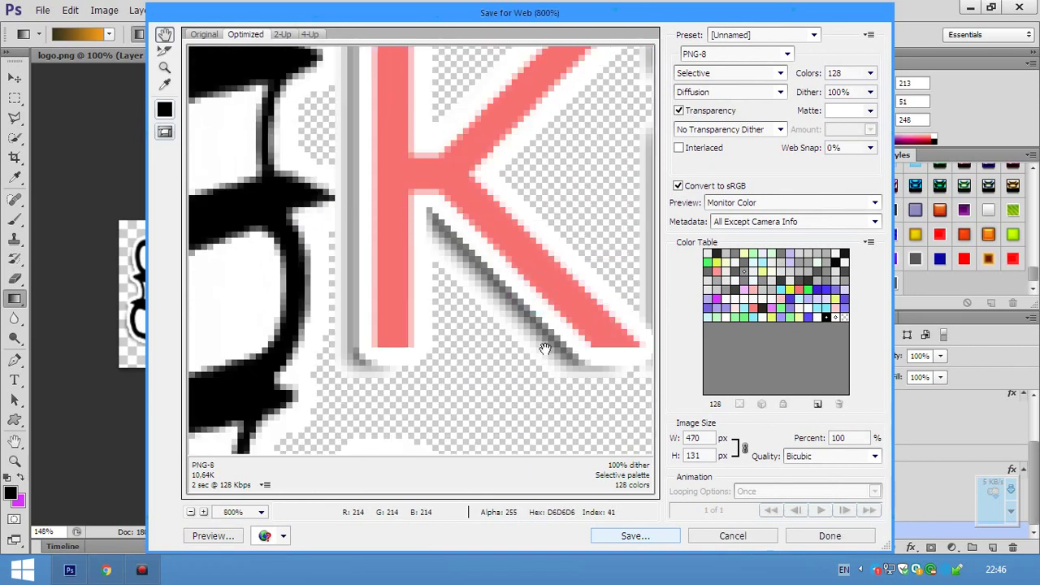
left_click(469, 296)
scroll(488, 135, "down", 5)
scroll(490, 130, "right", 5)
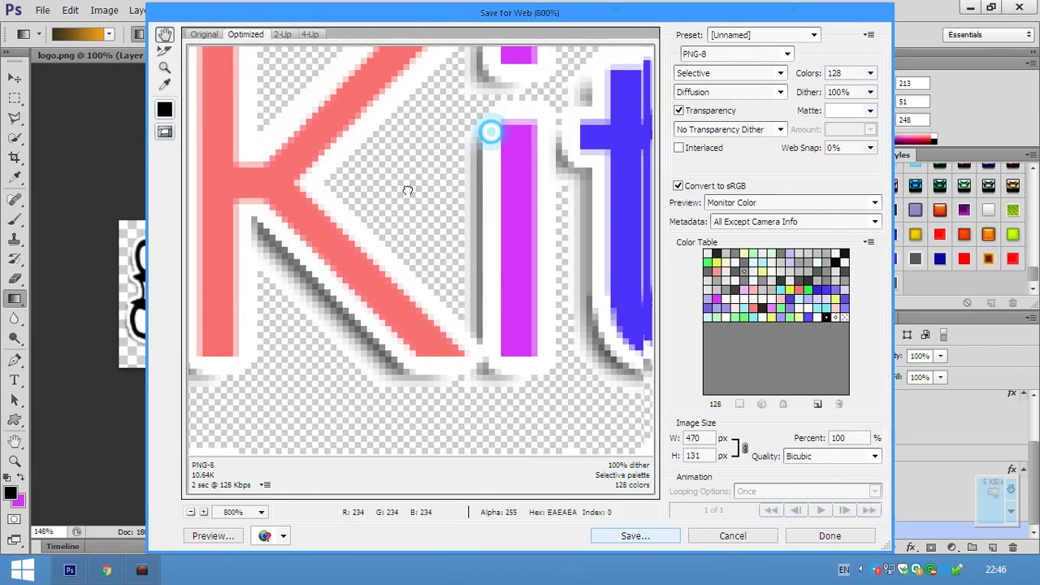
scroll(309, 332, "right", 10)
left_click(395, 299, "alt")
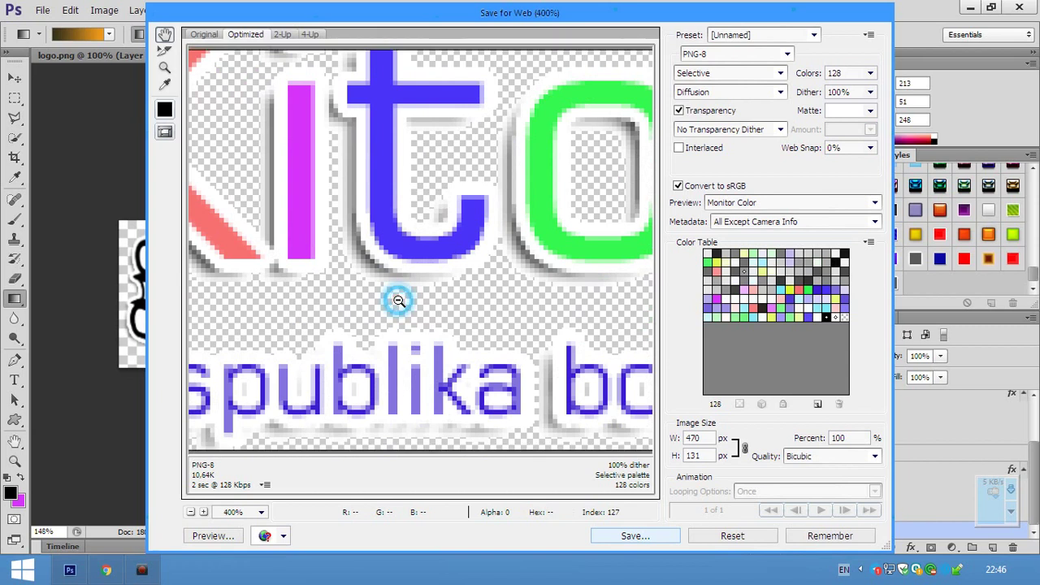
left_click(397, 300, "alt")
left_click(398, 299, "alt")
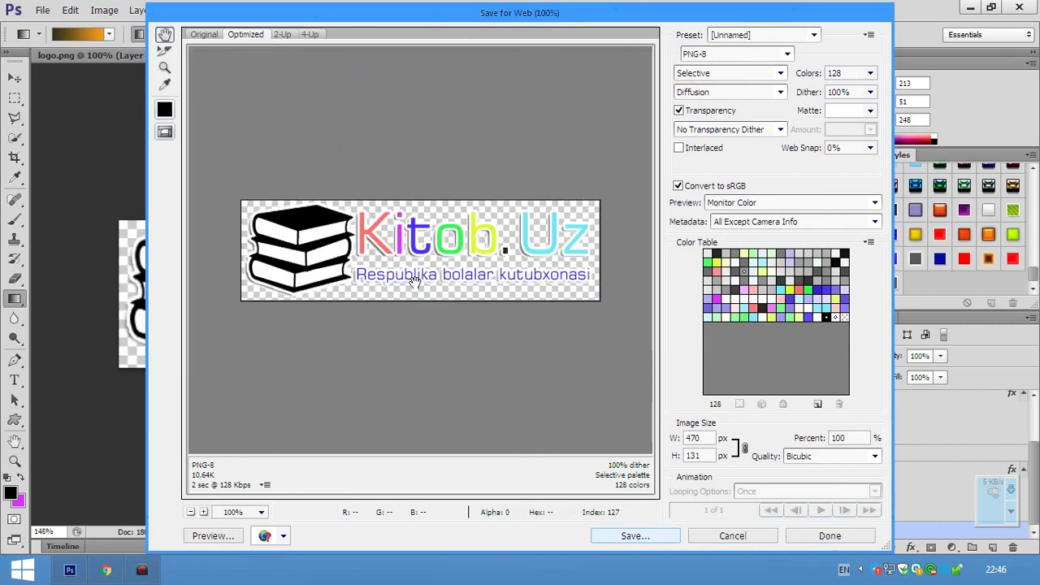
left_click(756, 543)
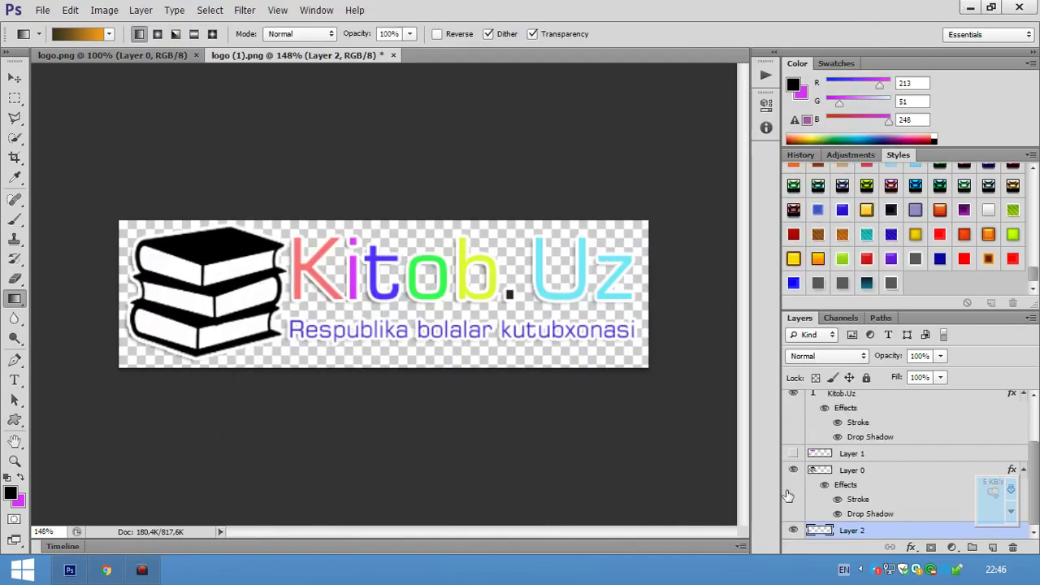
Minimize Photoshop and select the saved logo_new file on the desktop
scroll(868, 407, "up", 3)
scroll(865, 461, "down", 2)
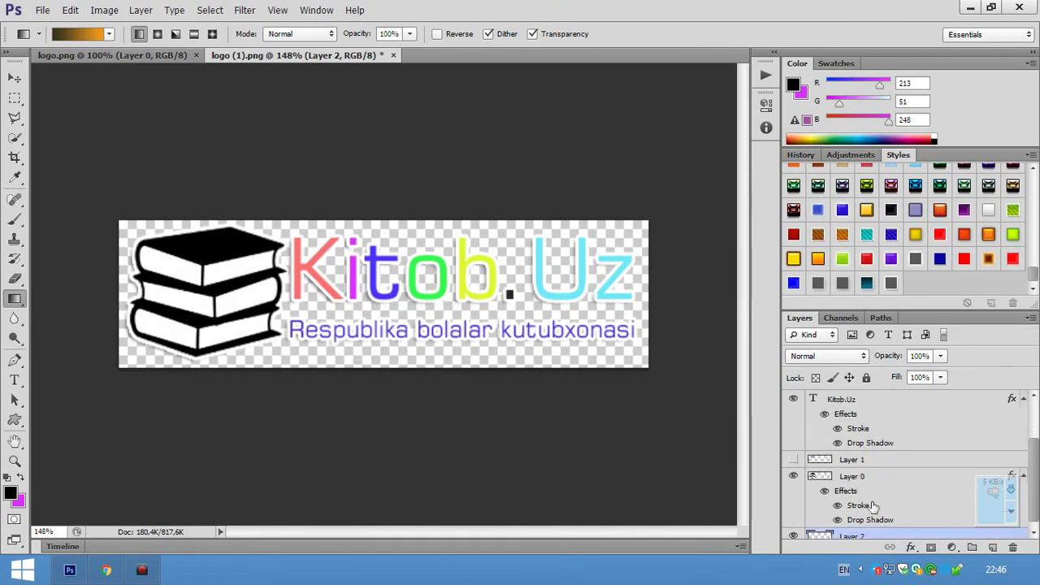
scroll(887, 486, "down", 1)
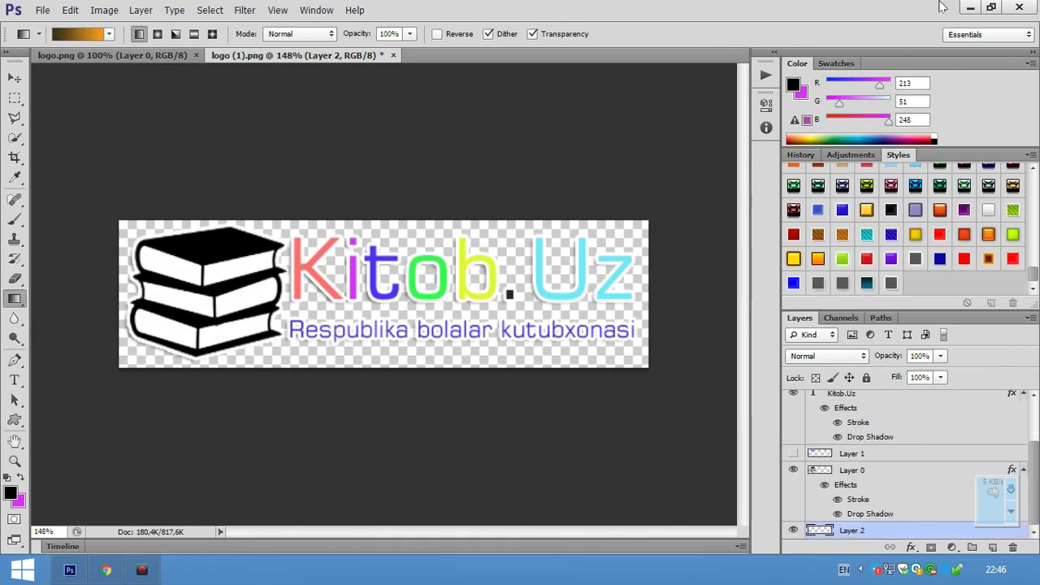
left_click(971, 7)
left_click(113, 339)
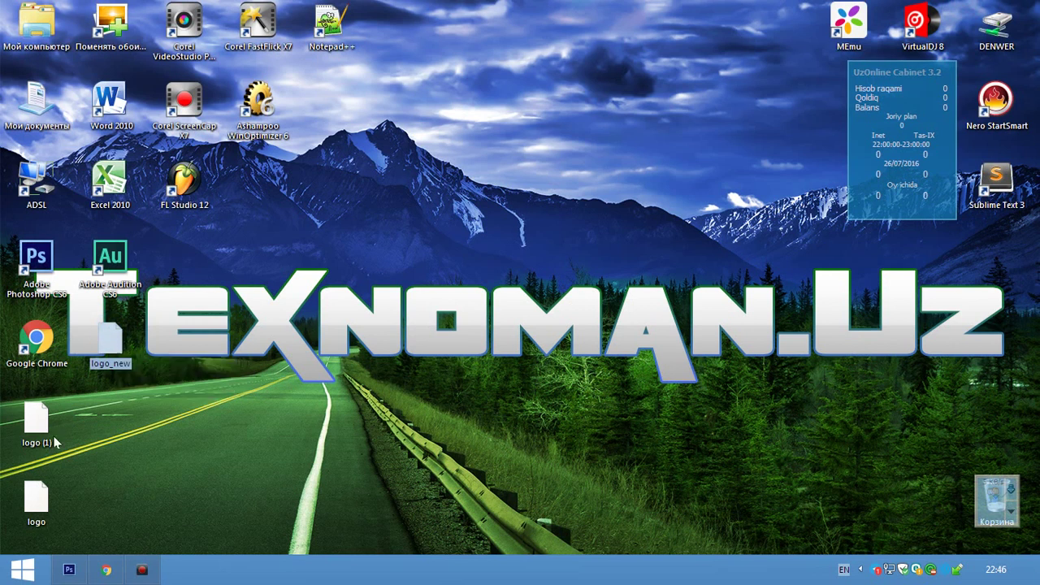
Restore Chrome on the Google Images tab and select the 'book icon vector' search query
left_click(97, 571)
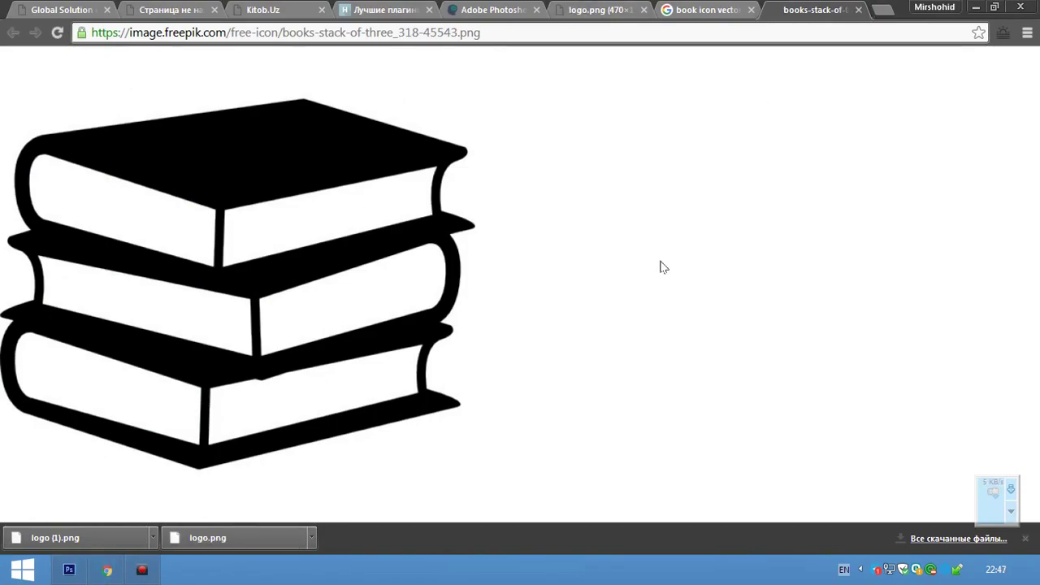
left_click(732, 6)
left_click(809, 8)
left_click(715, 9)
scroll(481, 168, "up", 3)
left_click(226, 69)
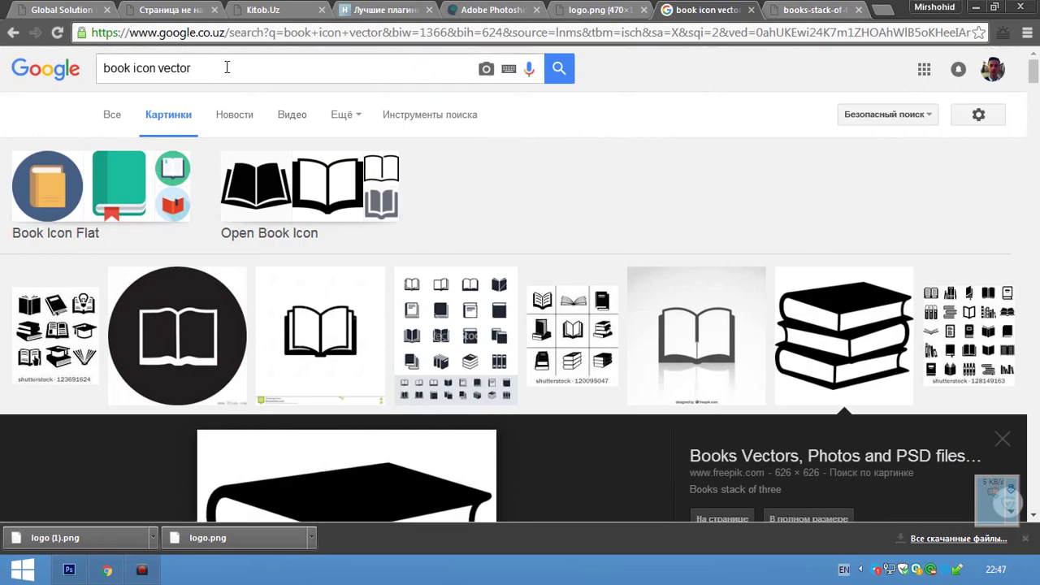
triple_click(226, 68)
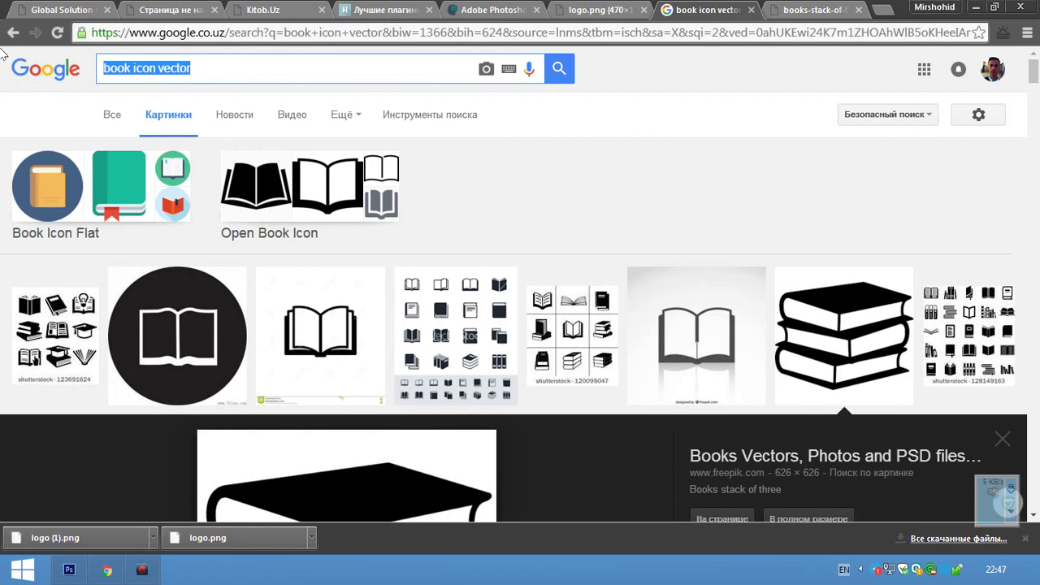